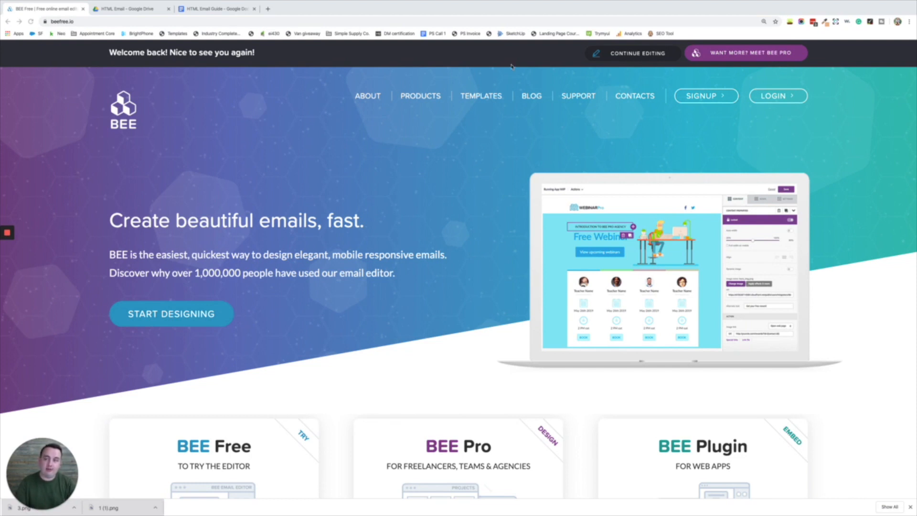
- Preview the imacfront image full size in the Drive email assets folder
{"action": "left_click", "coordinate": [128, 10]}
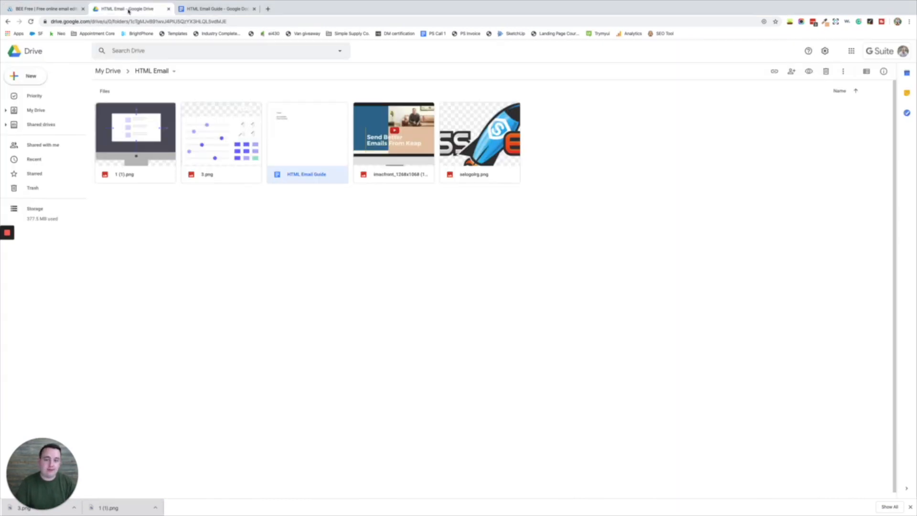
{"action": "left_click", "coordinate": [255, 294]}
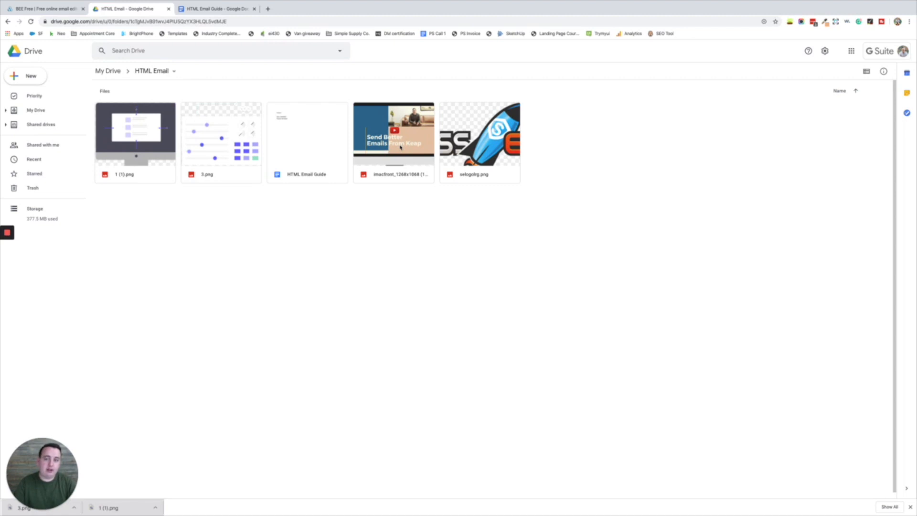
{"action": "left_click", "coordinate": [400, 177]}
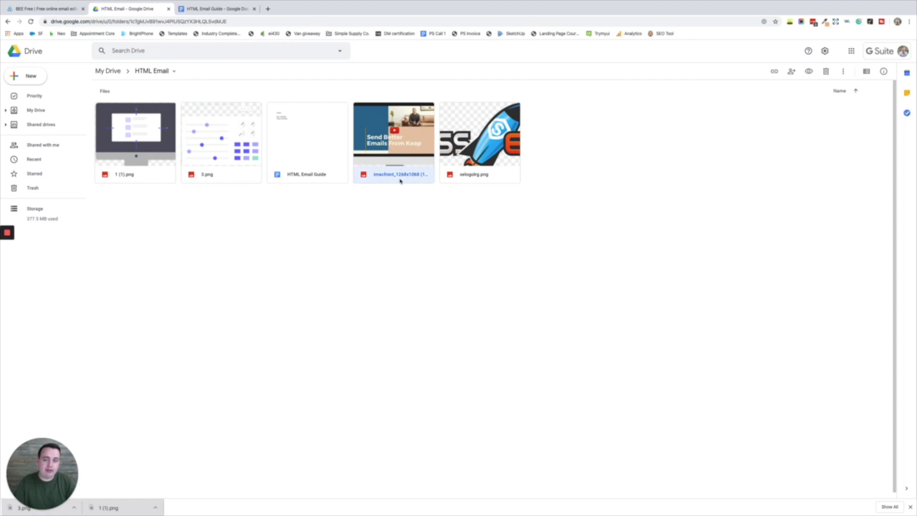
{"action": "double_click", "coordinate": [400, 178]}
{"action": "left_click", "coordinate": [183, 264]}
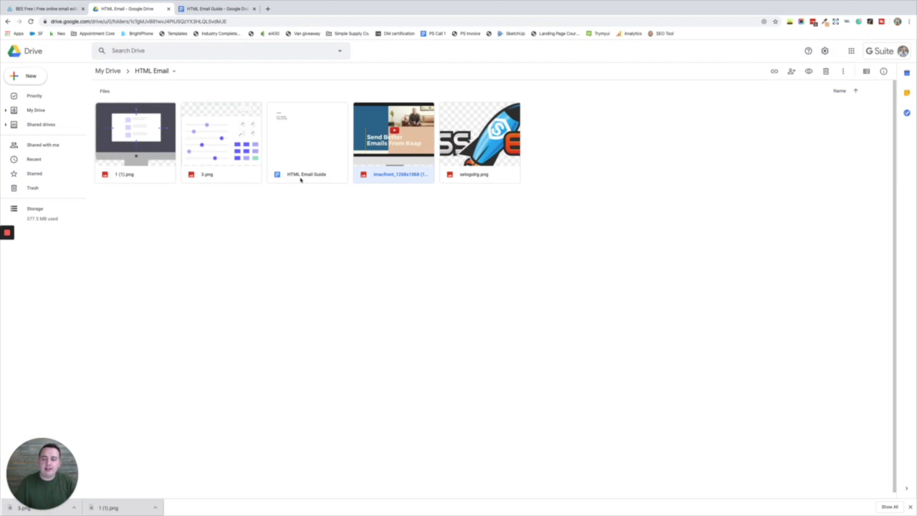
- Review the HTML Email Guide colour notes, then return to the BEE Free homepage
{"action": "left_click", "coordinate": [299, 142]}
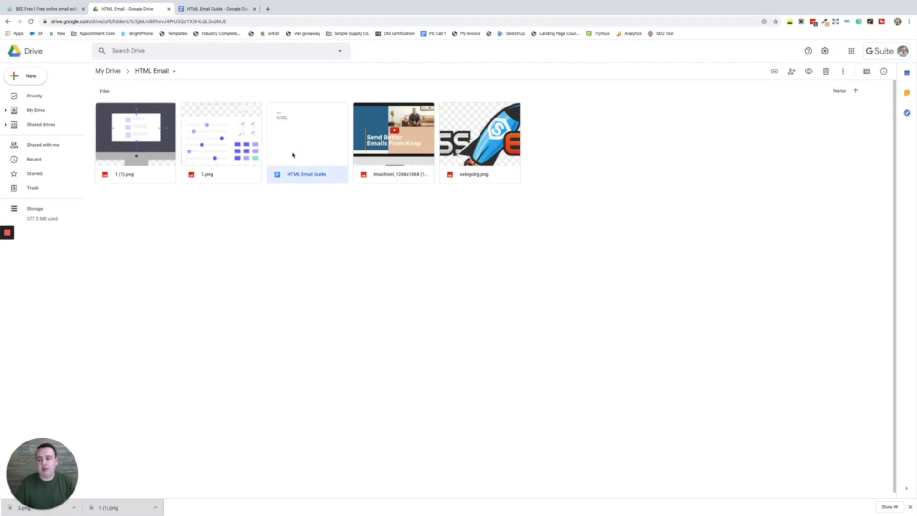
{"action": "left_click", "coordinate": [216, 11]}
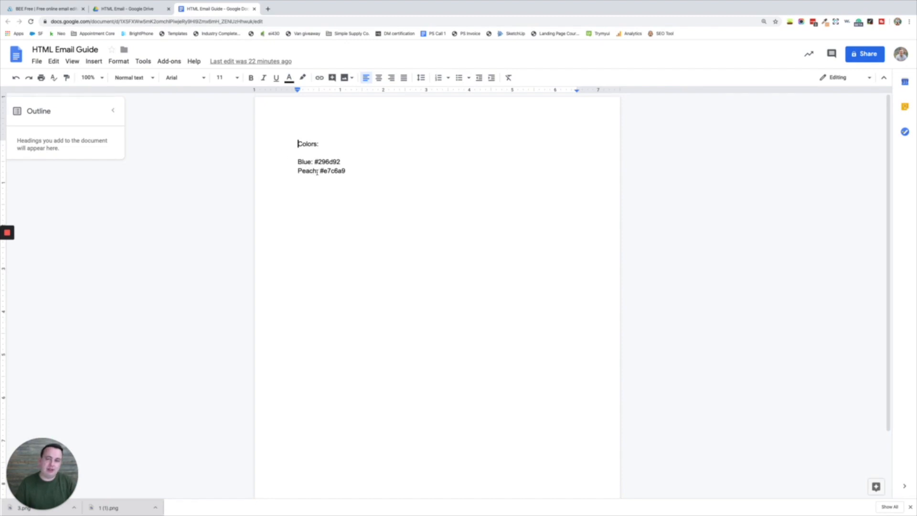
{"action": "left_click", "coordinate": [119, 10]}
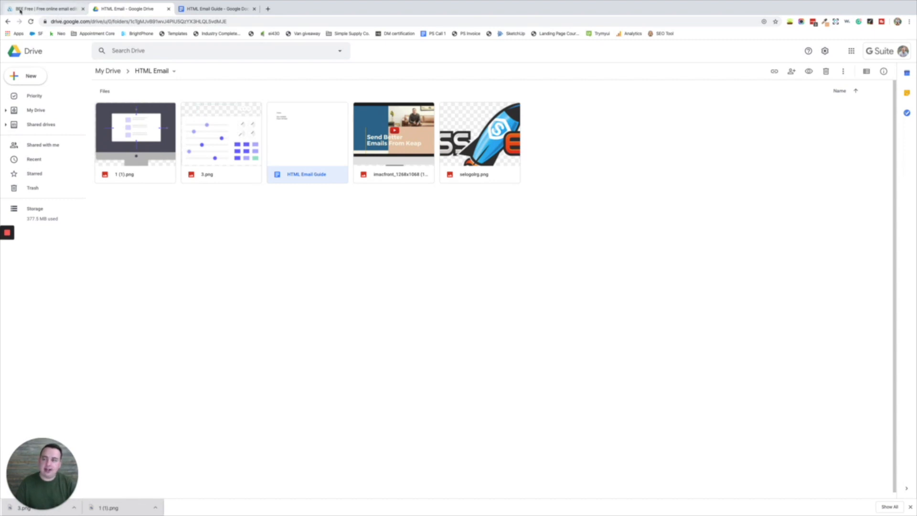
{"action": "left_click", "coordinate": [26, 9]}
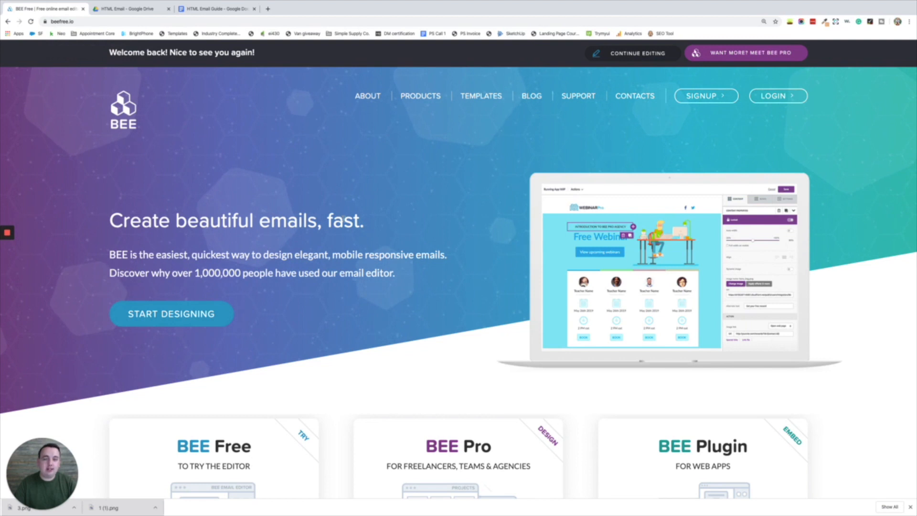
- Switch to BEE Pro via Signup and start a new project from My Projects
{"action": "mouse_move", "coordinate": [701, 95]}
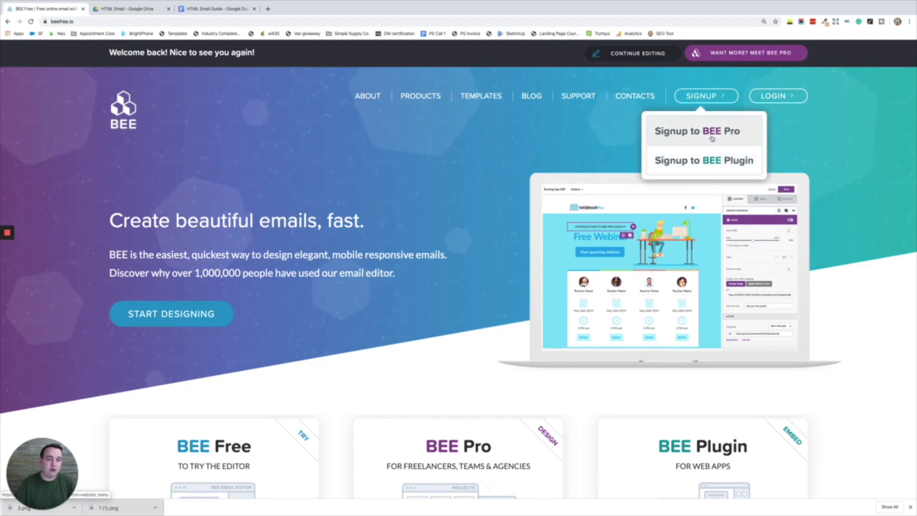
{"action": "left_click", "coordinate": [712, 138]}
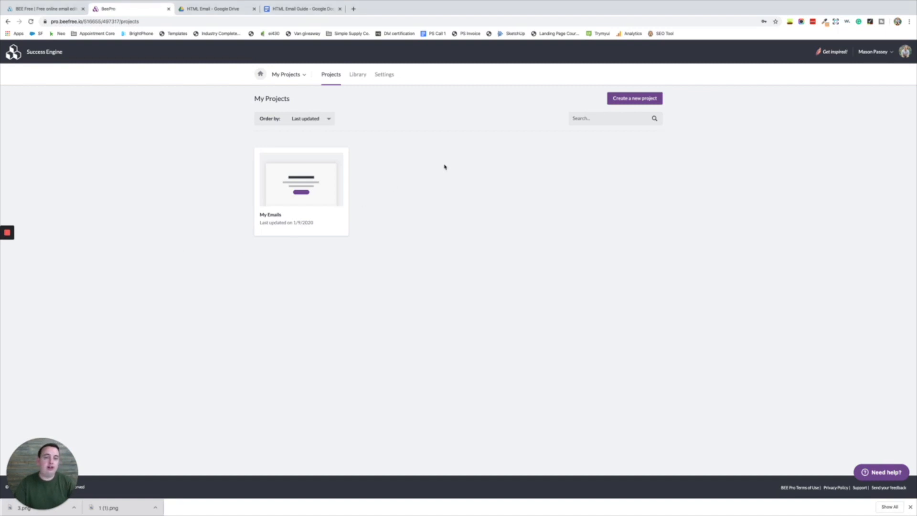
{"action": "left_click", "coordinate": [628, 99]}
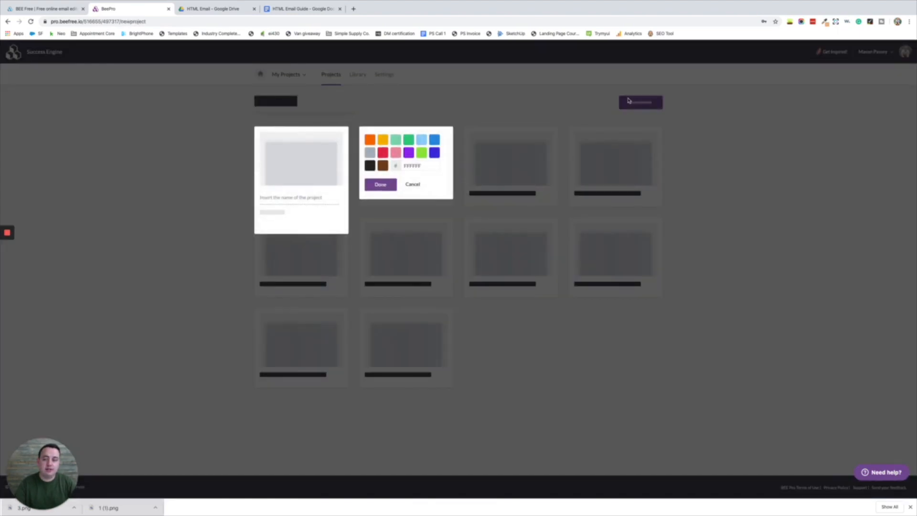
- Create the orange project 'HTML Email Video' and open its empty message list
{"action": "left_click", "coordinate": [308, 197]}
{"action": "type", "text": "HTML E"}
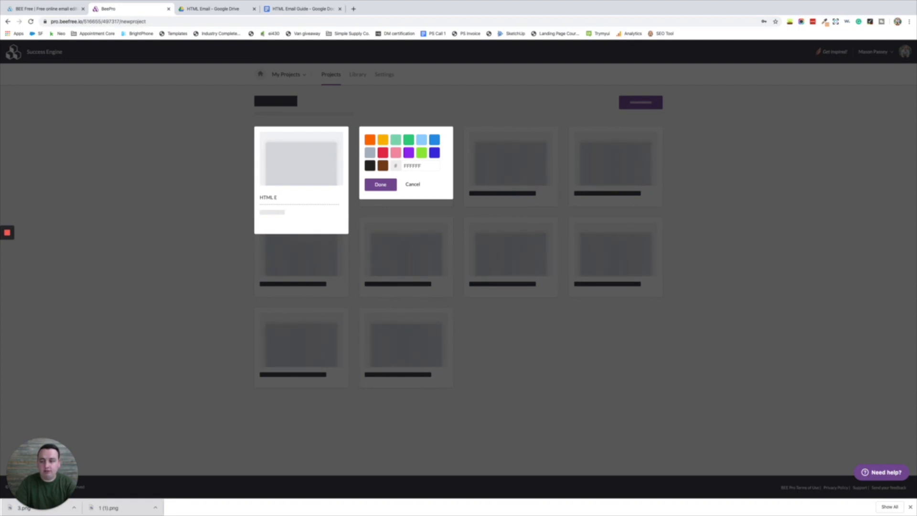
{"action": "type", "text": "mail Videop"}
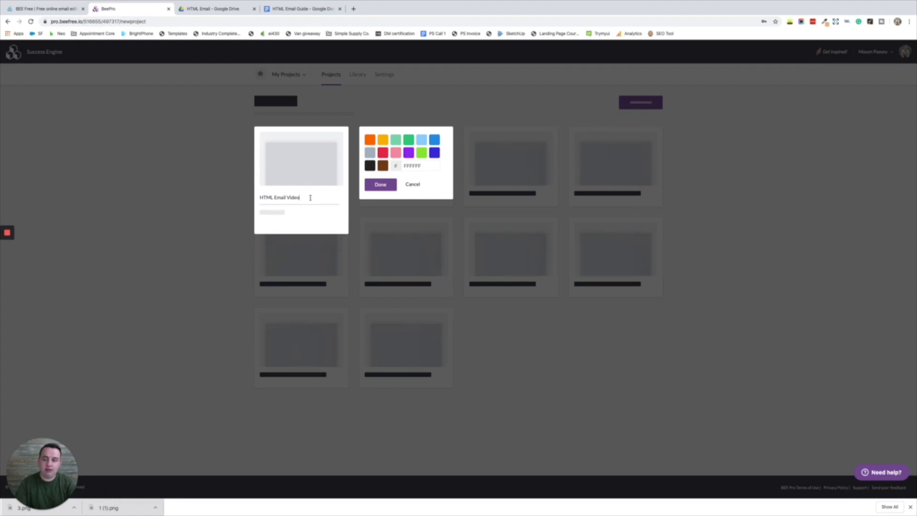
{"action": "left_click", "coordinate": [371, 143]}
{"action": "left_click", "coordinate": [376, 188]}
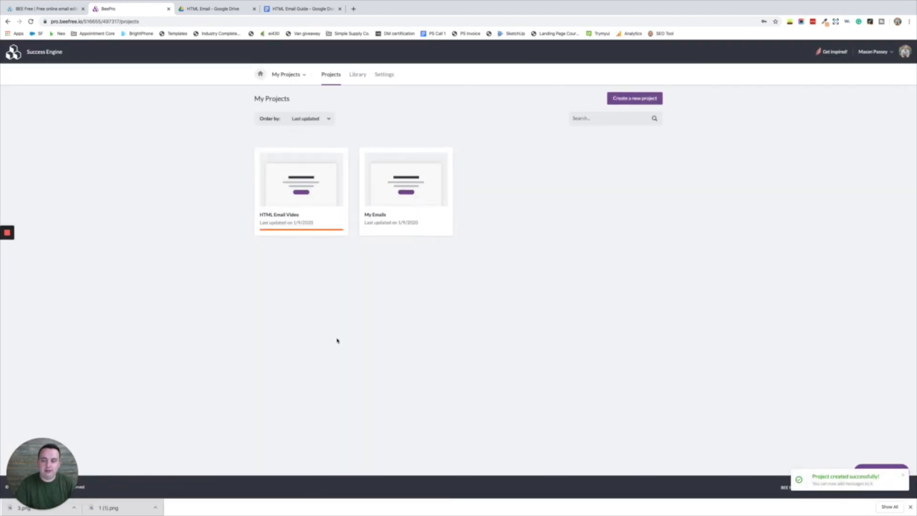
{"action": "left_click", "coordinate": [301, 193]}
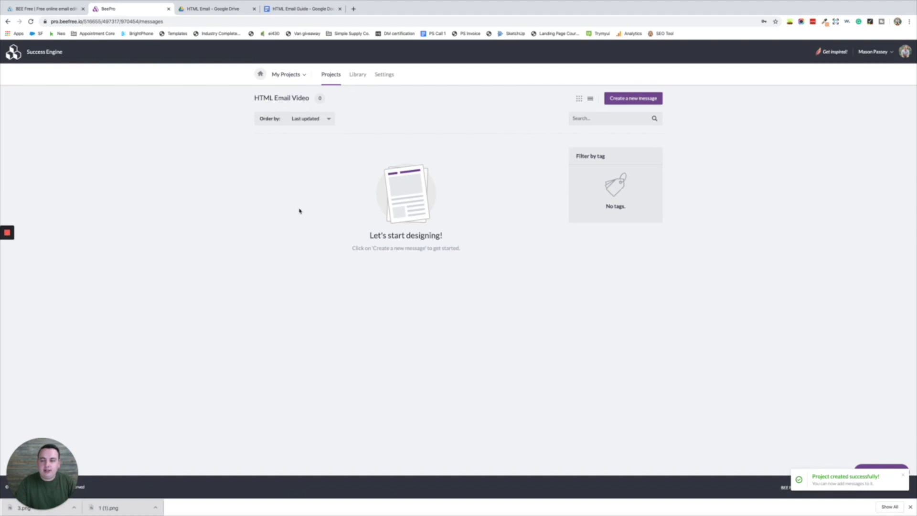
- Start a new message and preview the Features Discovery template from the gallery
{"action": "left_click", "coordinate": [632, 100]}
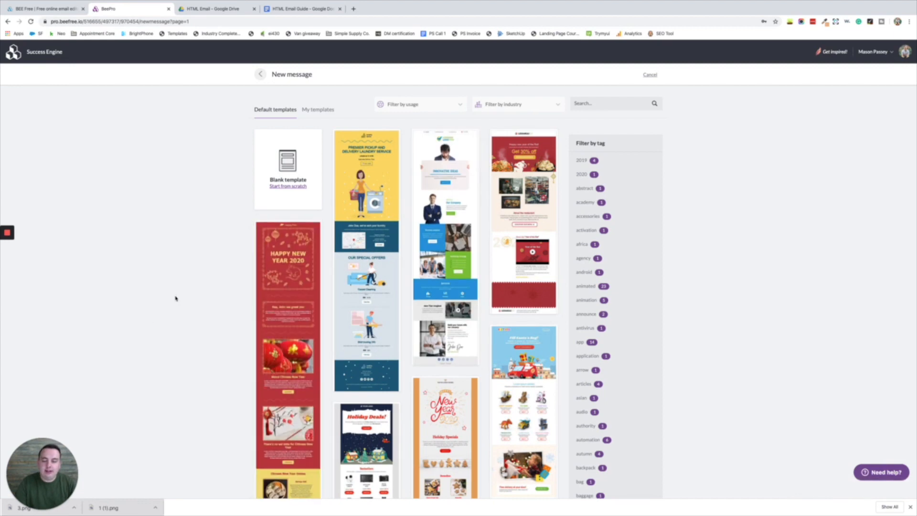
{"action": "scroll", "coordinate": [175, 299], "scroll_direction": "down", "scroll_amount": 3}
{"action": "scroll", "coordinate": [174, 299], "scroll_direction": "down", "scroll_amount": 6}
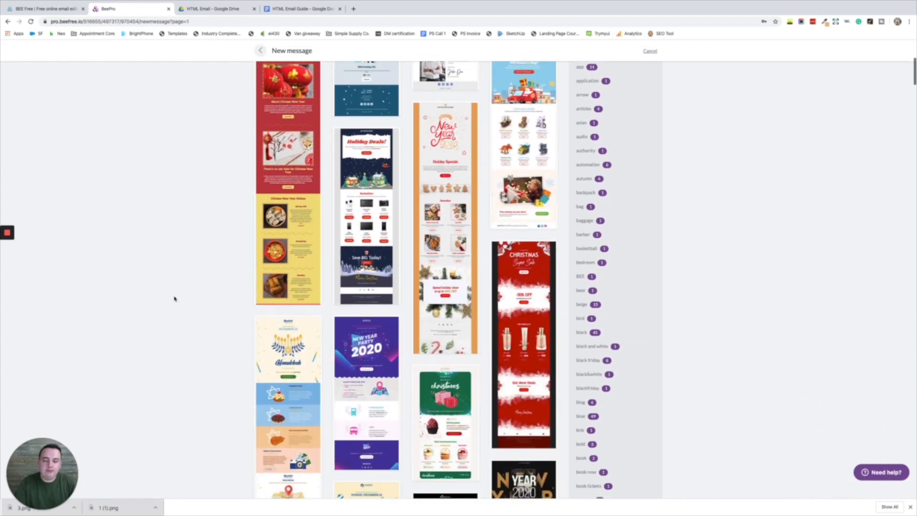
{"action": "scroll", "coordinate": [175, 299], "scroll_direction": "down", "scroll_amount": 5}
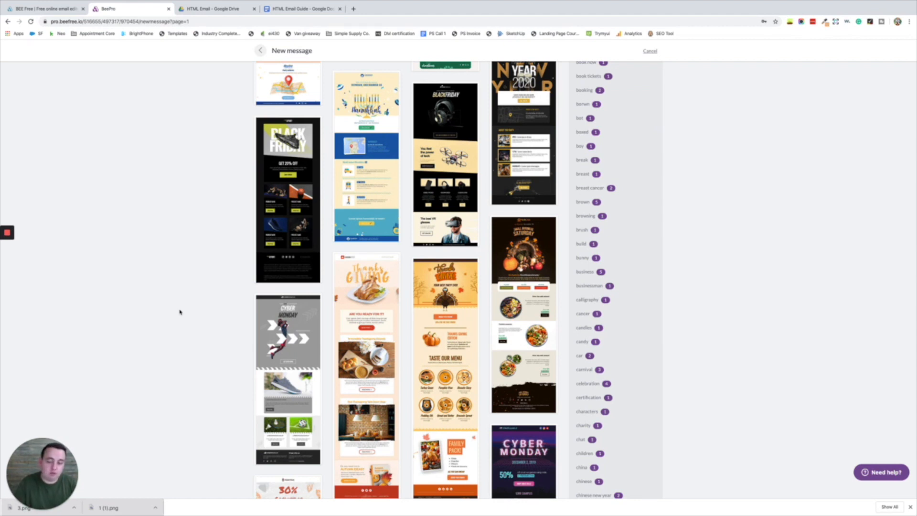
{"action": "scroll", "coordinate": [180, 313], "scroll_direction": "down", "scroll_amount": 15}
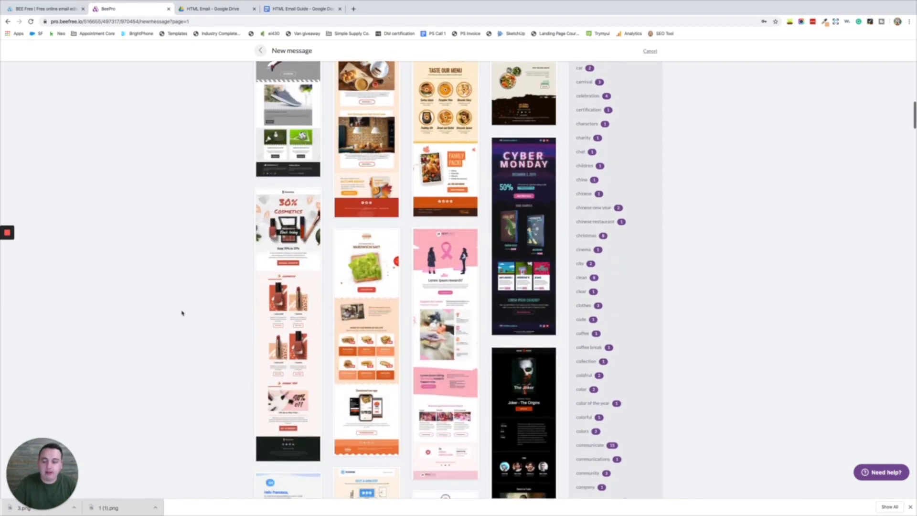
{"action": "scroll", "coordinate": [182, 313], "scroll_direction": "down", "scroll_amount": 15}
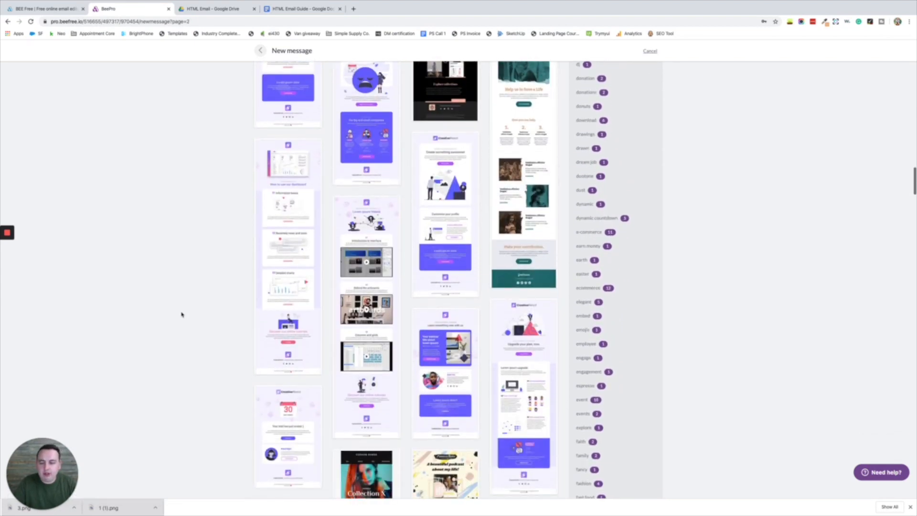
{"action": "scroll", "coordinate": [181, 314], "scroll_direction": "down", "scroll_amount": 5}
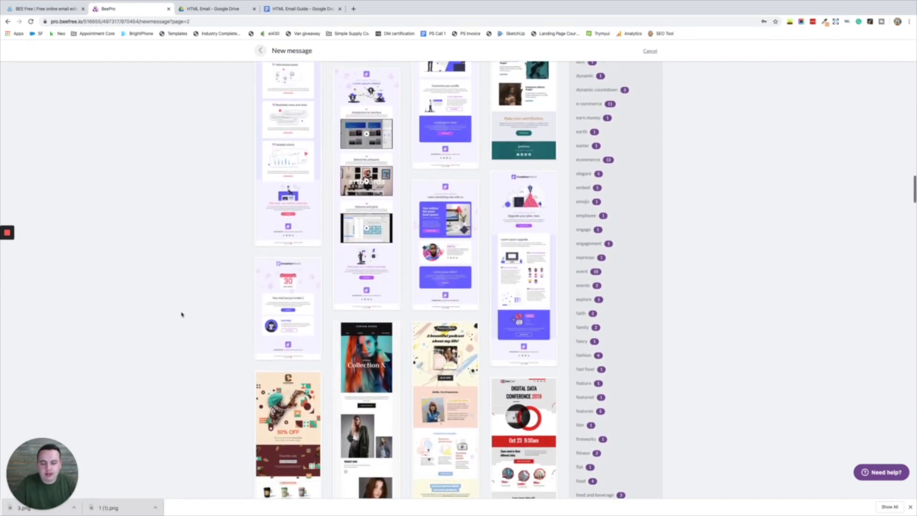
{"action": "scroll", "coordinate": [182, 314], "scroll_direction": "down", "scroll_amount": 7}
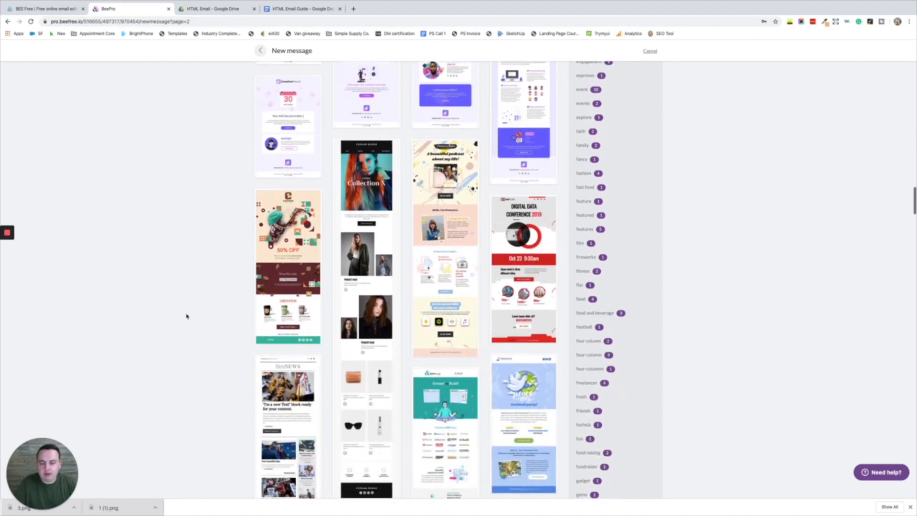
{"action": "scroll", "coordinate": [186, 316], "scroll_direction": "down", "scroll_amount": 3}
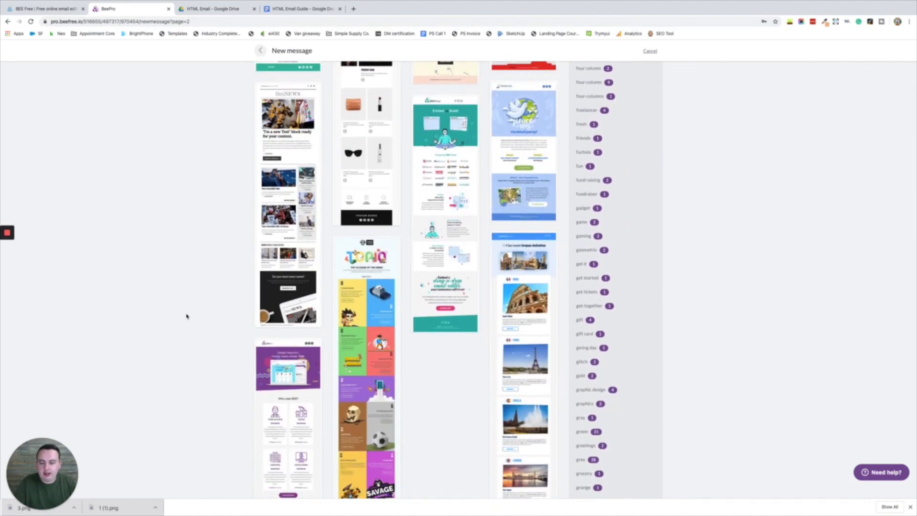
{"action": "scroll", "coordinate": [187, 317], "scroll_direction": "down", "scroll_amount": 6}
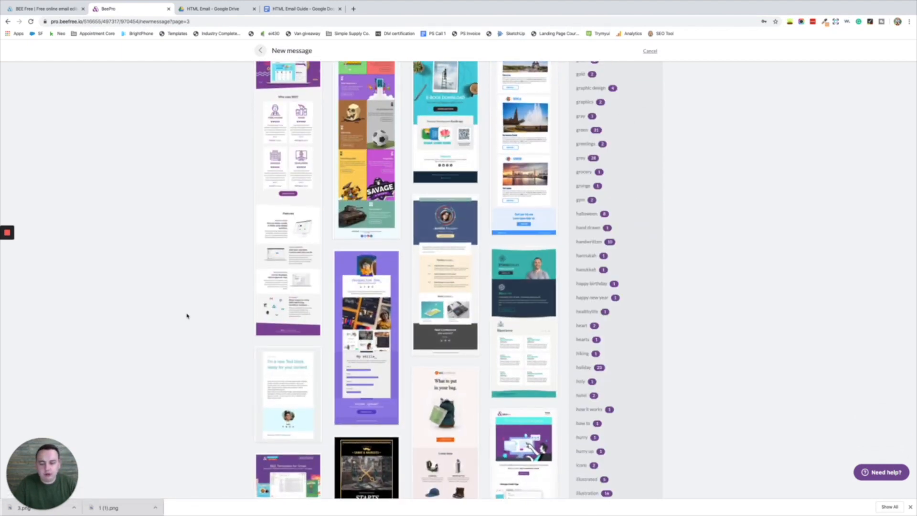
{"action": "scroll", "coordinate": [186, 316], "scroll_direction": "down", "scroll_amount": 6}
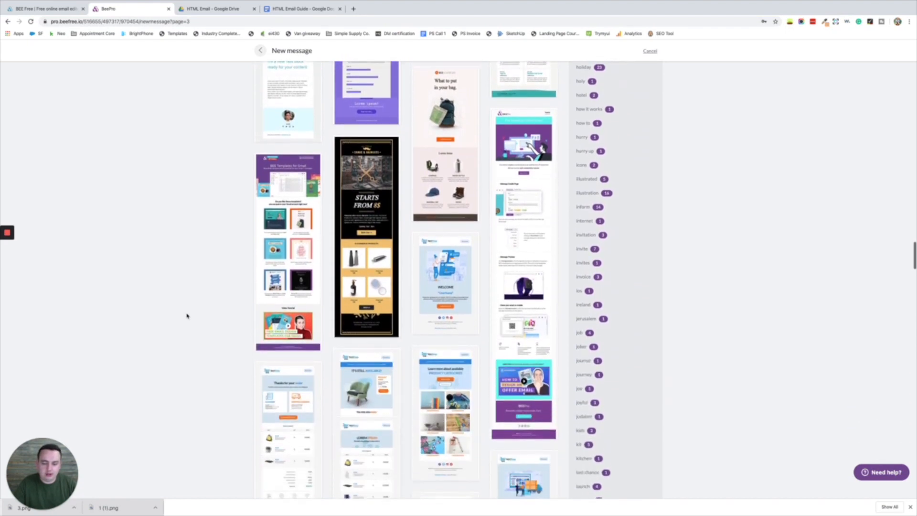
{"action": "scroll", "coordinate": [187, 316], "scroll_direction": "down", "scroll_amount": 3}
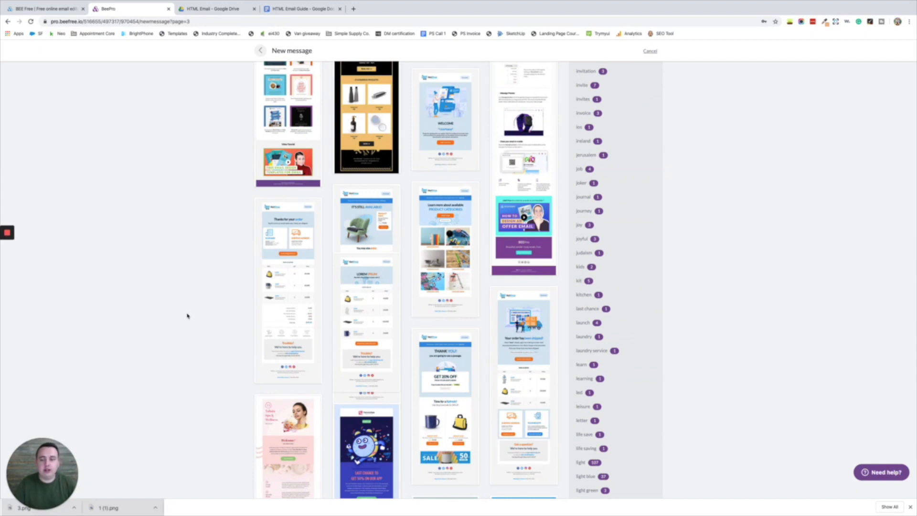
{"action": "scroll", "coordinate": [186, 316], "scroll_direction": "down", "scroll_amount": 4}
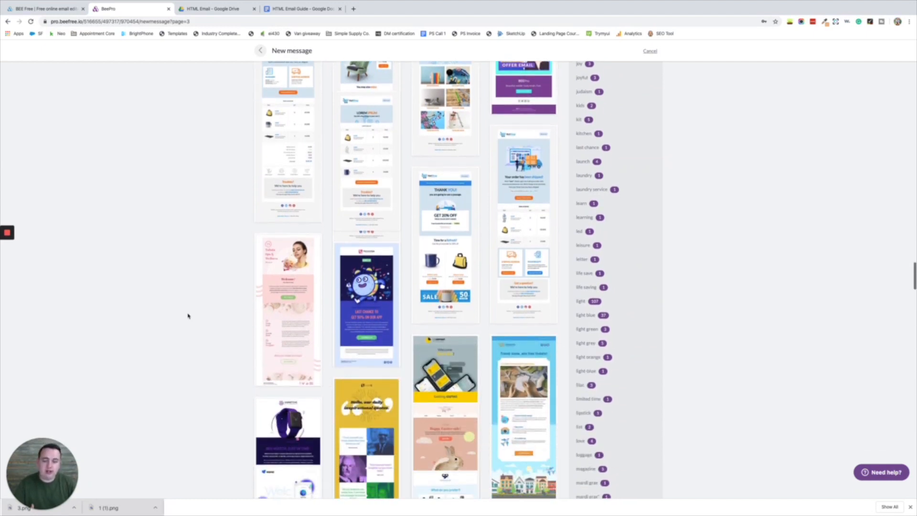
{"action": "scroll", "coordinate": [188, 315], "scroll_direction": "down", "scroll_amount": 5}
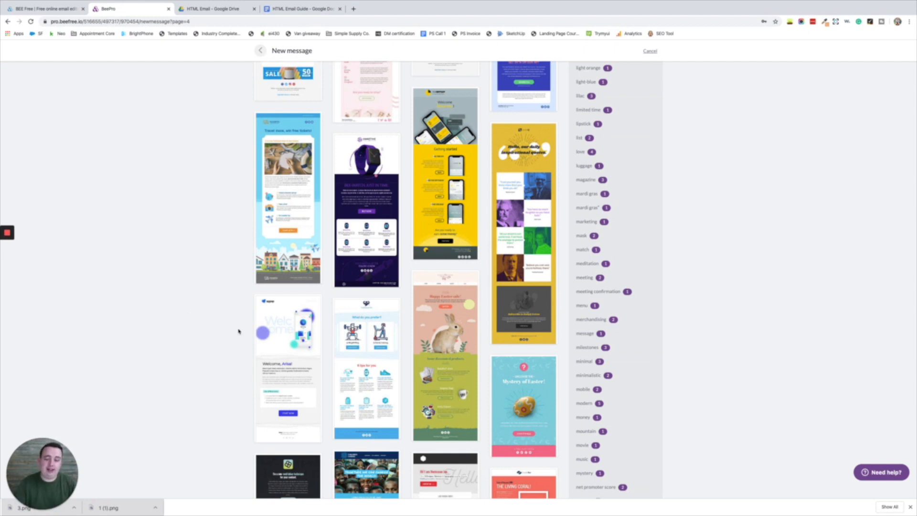
{"action": "scroll", "coordinate": [217, 329], "scroll_direction": "down", "scroll_amount": 4}
{"action": "scroll", "coordinate": [277, 336], "scroll_direction": "down", "scroll_amount": 3}
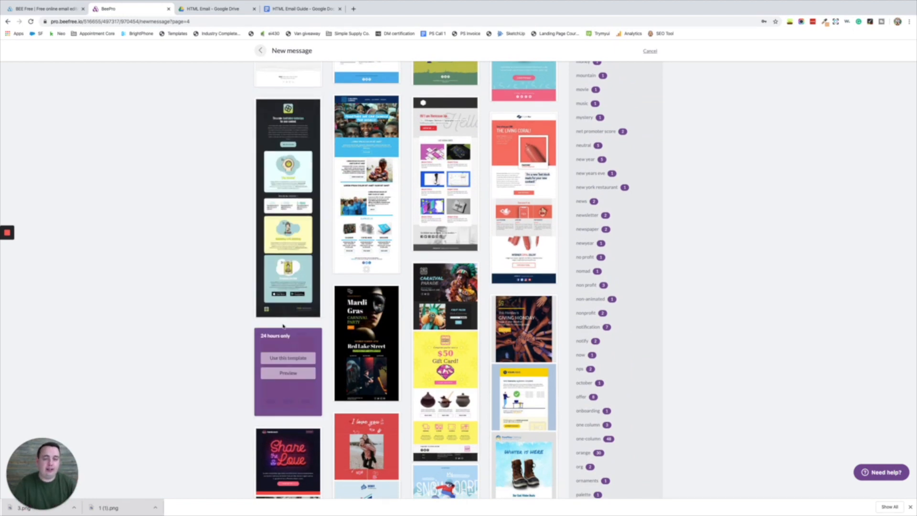
{"action": "scroll", "coordinate": [268, 330], "scroll_direction": "down", "scroll_amount": 3}
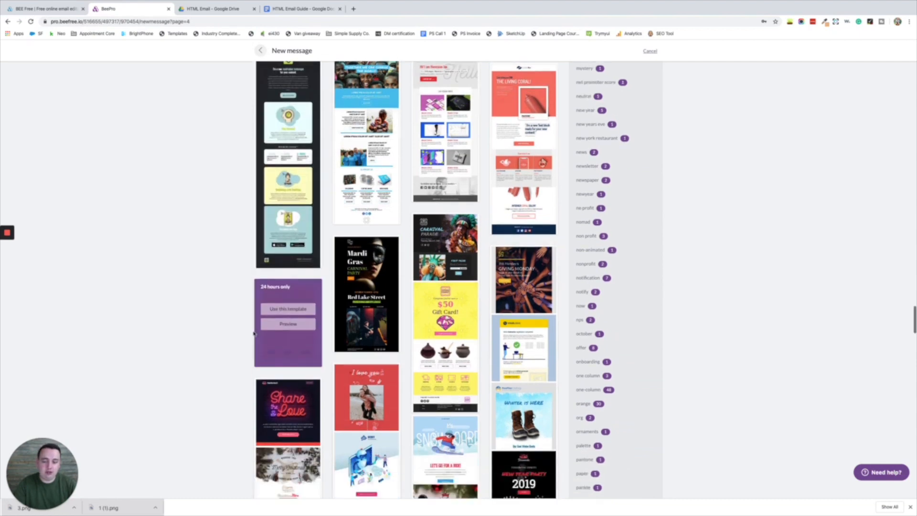
{"action": "scroll", "coordinate": [254, 333], "scroll_direction": "down", "scroll_amount": 4}
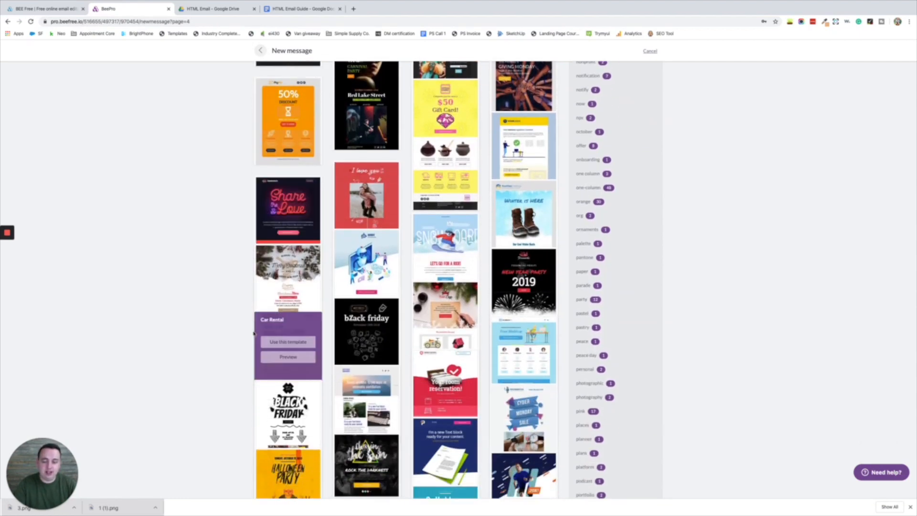
{"action": "scroll", "coordinate": [254, 334], "scroll_direction": "down", "scroll_amount": 2}
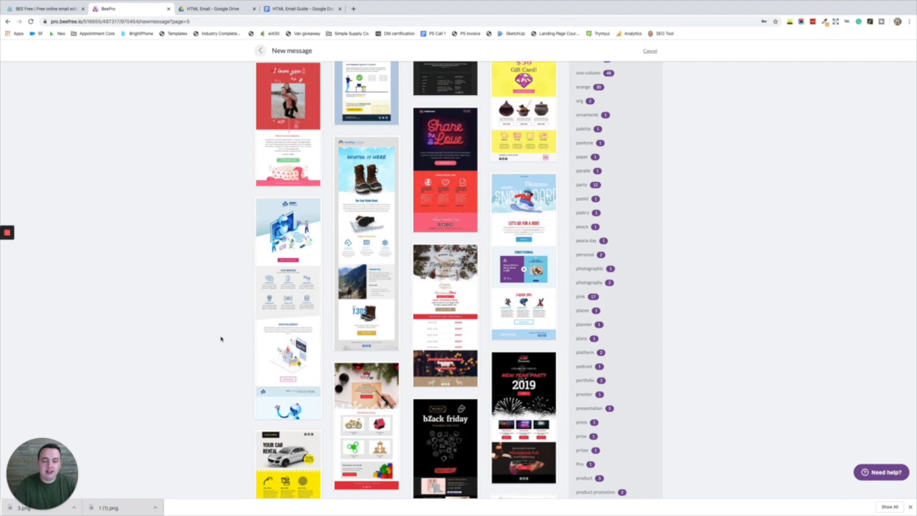
{"action": "scroll", "coordinate": [223, 336], "scroll_direction": "down", "scroll_amount": 10}
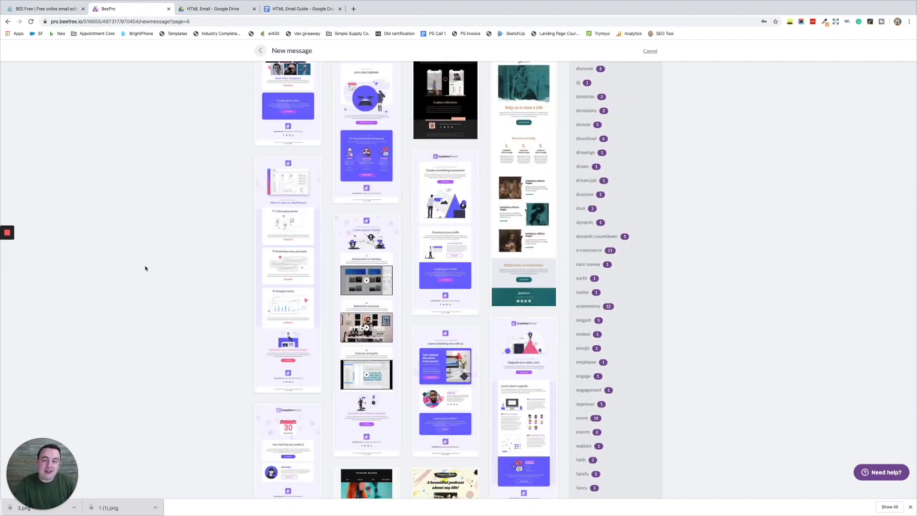
{"action": "mouse_move", "coordinate": [280, 279]}
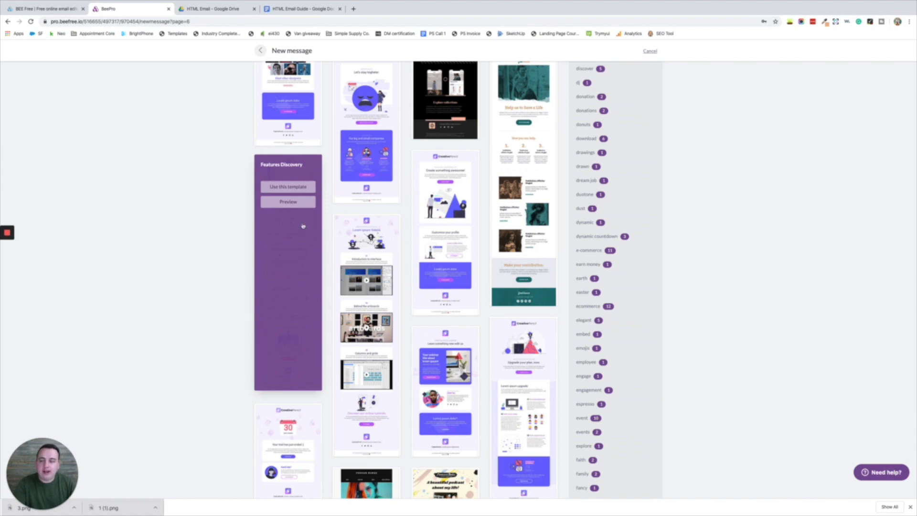
{"action": "left_click", "coordinate": [288, 202]}
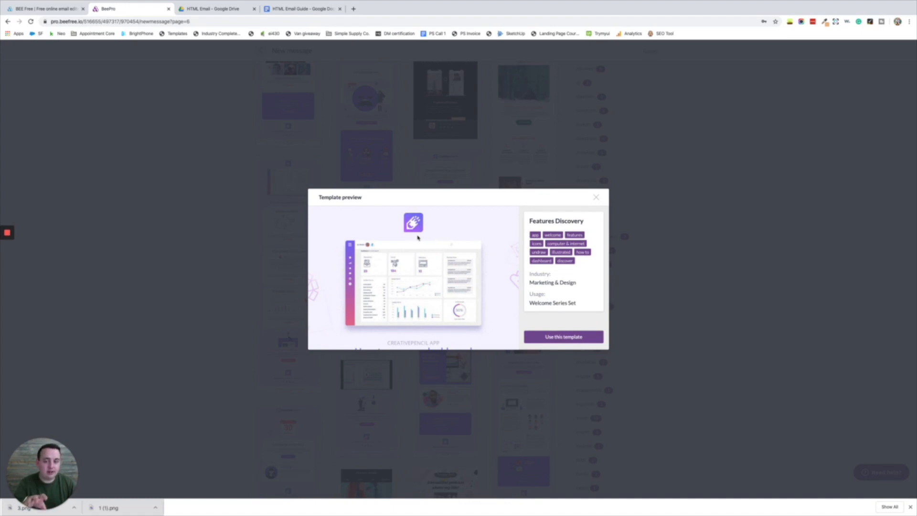
- Scroll through the Features Discovery preview, then use it as the new email's template
{"action": "scroll", "coordinate": [418, 239], "scroll_direction": "down", "scroll_amount": 3}
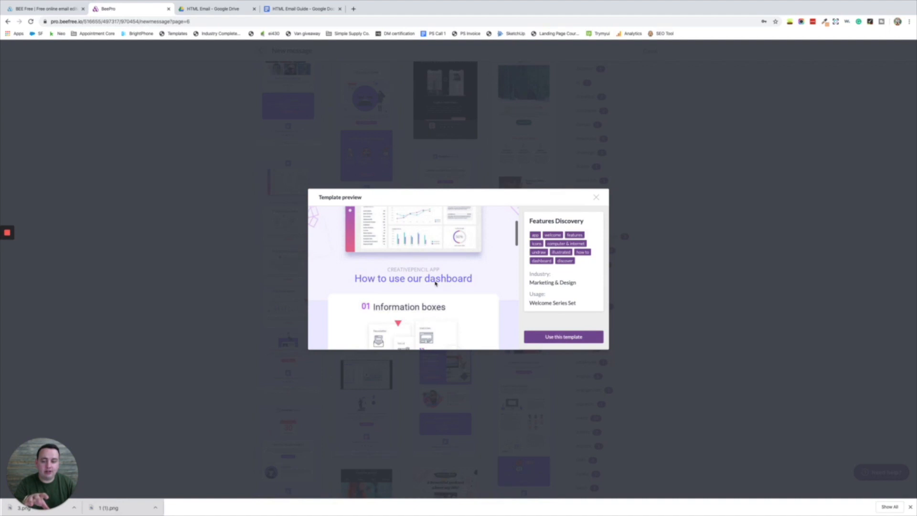
{"action": "scroll", "coordinate": [435, 283], "scroll_direction": "down", "scroll_amount": 2}
{"action": "scroll", "coordinate": [368, 287], "scroll_direction": "down", "scroll_amount": 6}
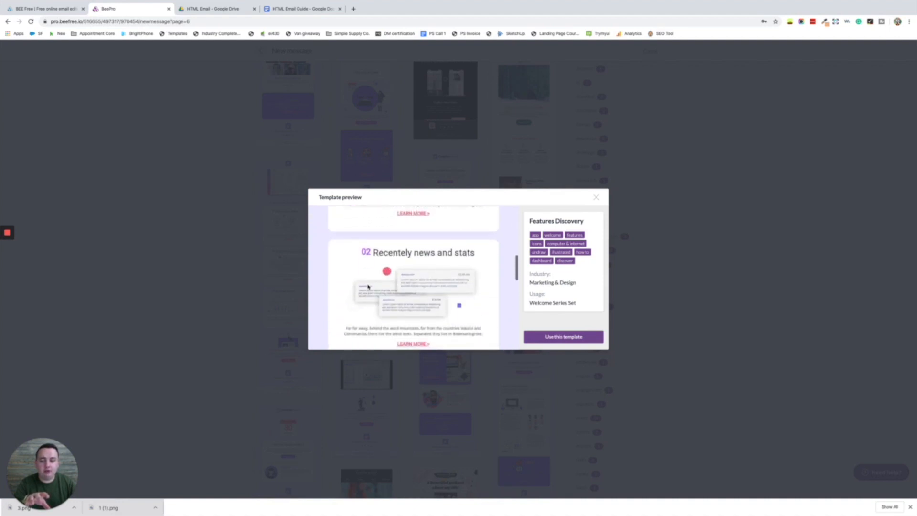
{"action": "scroll", "coordinate": [368, 285], "scroll_direction": "down", "scroll_amount": 2}
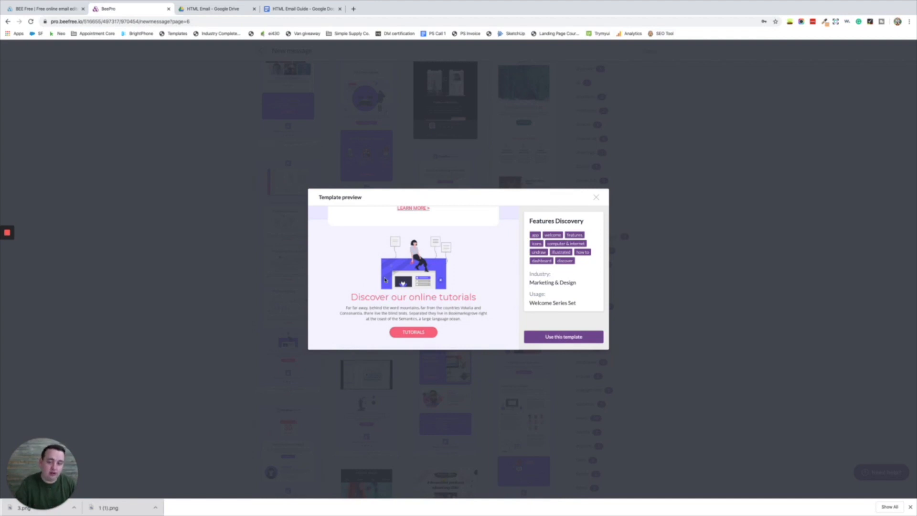
{"action": "scroll", "coordinate": [396, 256], "scroll_direction": "down", "scroll_amount": 3}
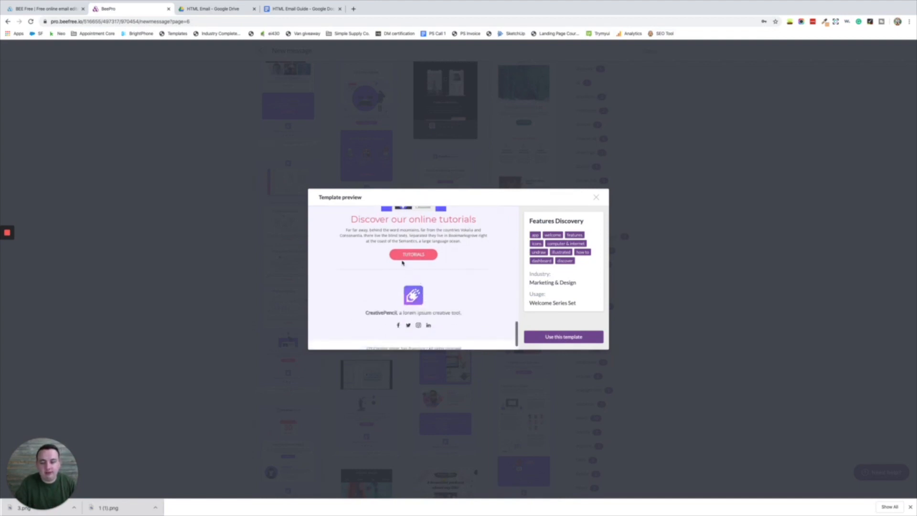
{"action": "scroll", "coordinate": [407, 258], "scroll_direction": "up", "scroll_amount": 10}
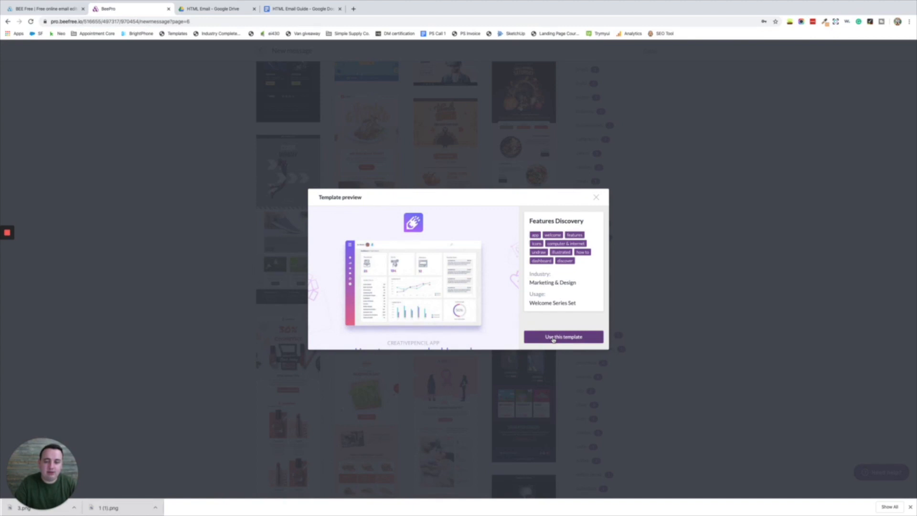
{"action": "left_click", "coordinate": [553, 337]}
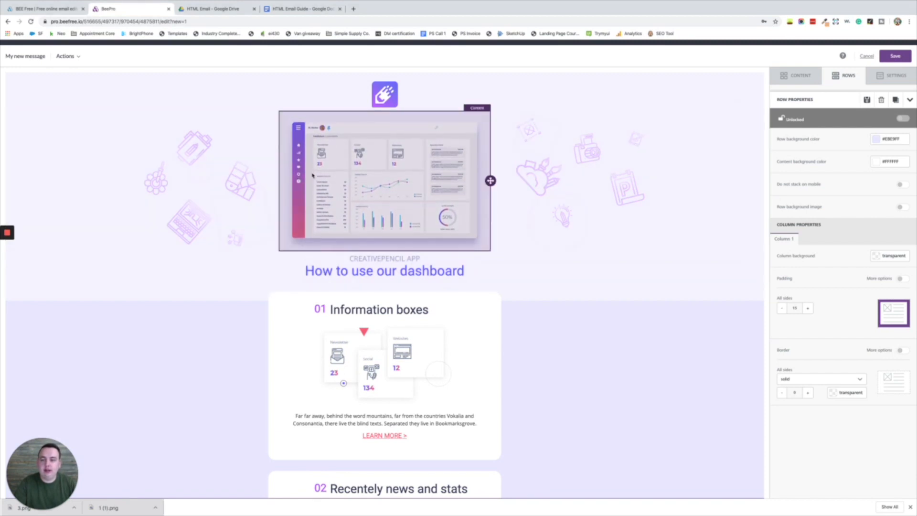
- Replace the header logo with an uploaded Success Engine logo
{"action": "left_click", "coordinate": [386, 96]}
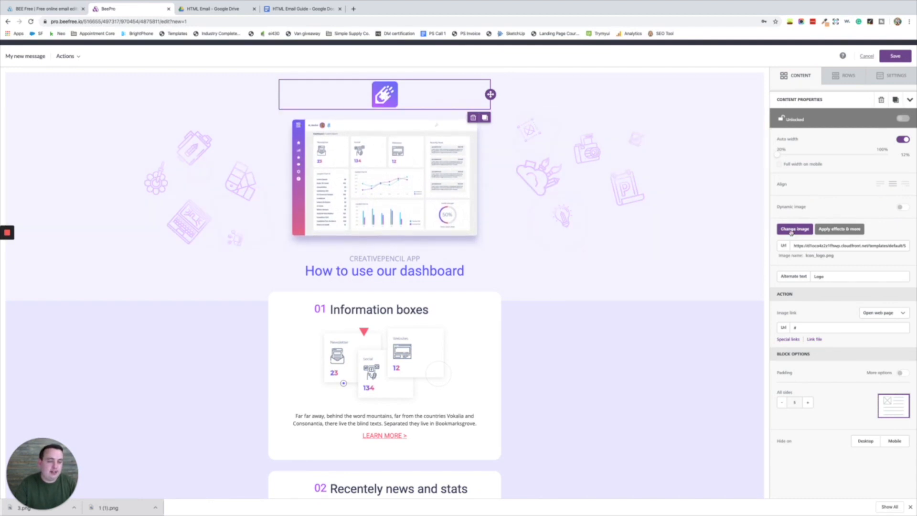
{"action": "left_click", "coordinate": [793, 229]}
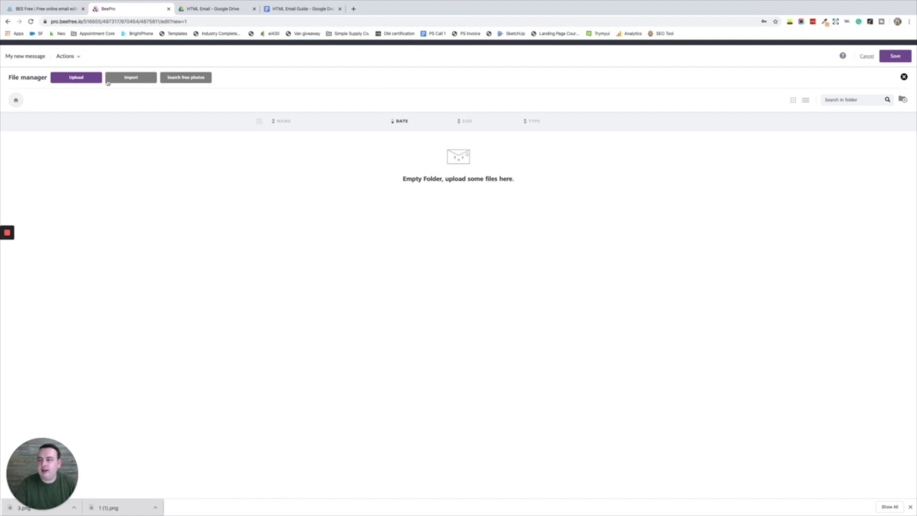
{"action": "left_click", "coordinate": [76, 78]}
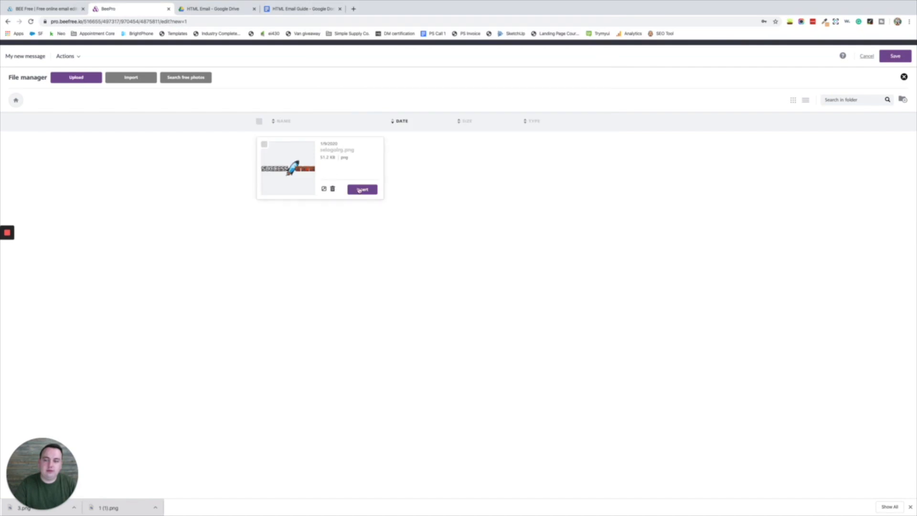
{"action": "left_click", "coordinate": [362, 188]}
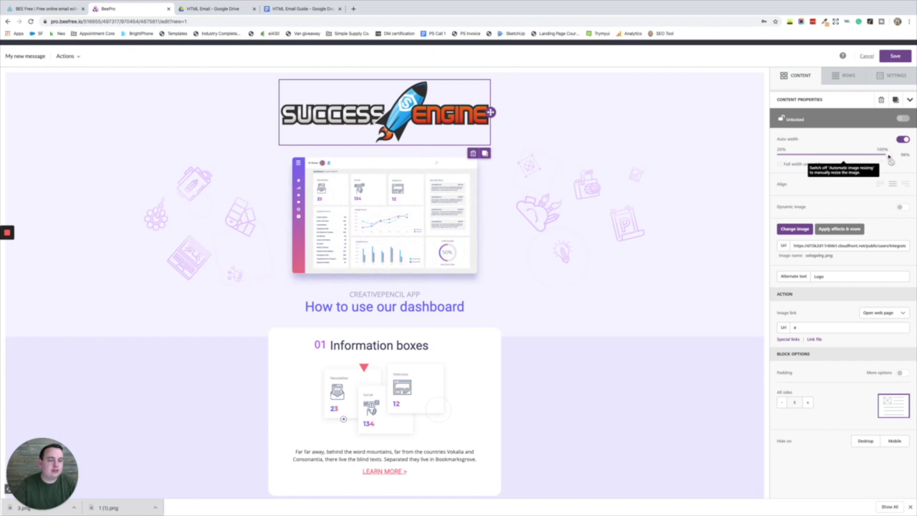
- Turn off auto width and resize the logo to about 55% (324.5 px)
{"action": "left_click", "coordinate": [903, 140]}
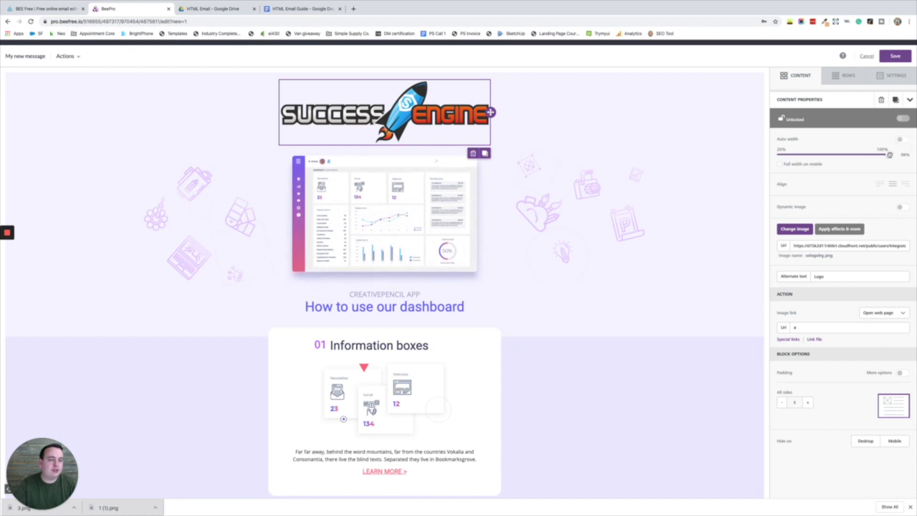
{"action": "left_click_drag", "start_coordinate": [887, 155], "coordinate": [826, 164]}
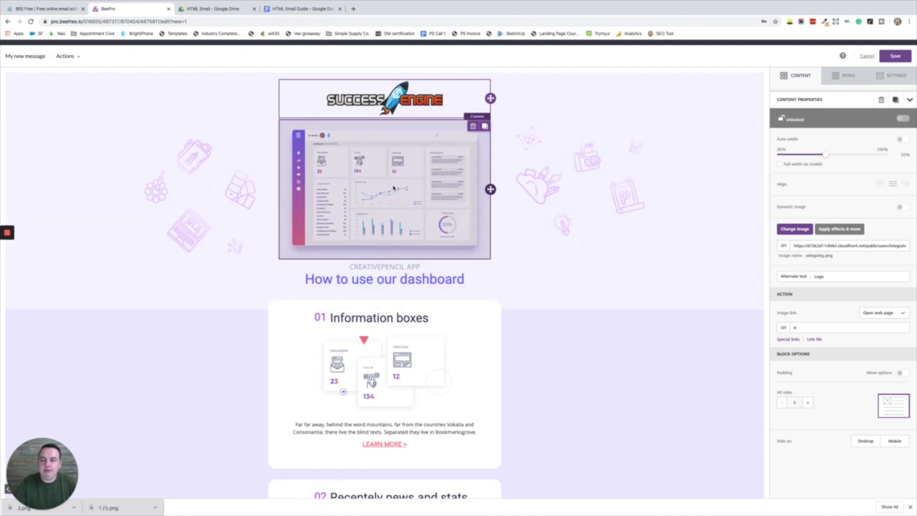
{"action": "left_click", "coordinate": [377, 195]}
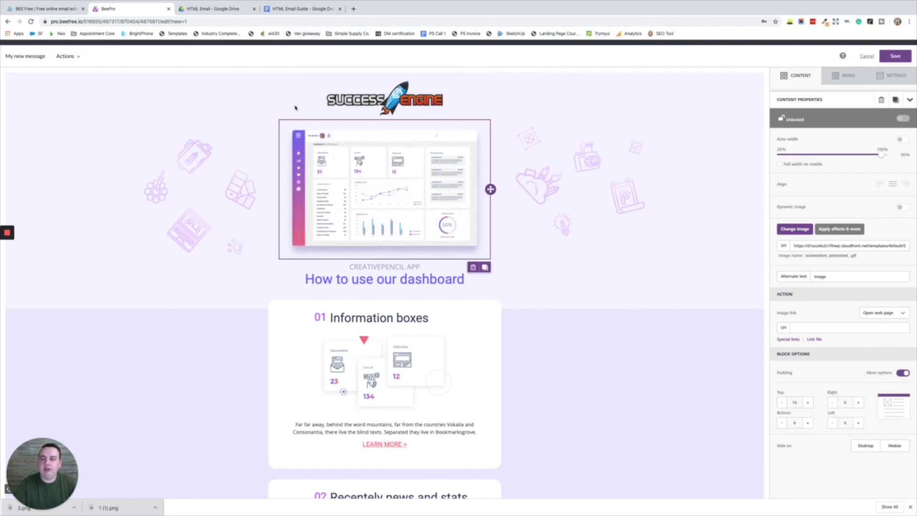
- Check the imacfront image file in the HTML Email Drive folder
{"action": "left_click", "coordinate": [213, 9]}
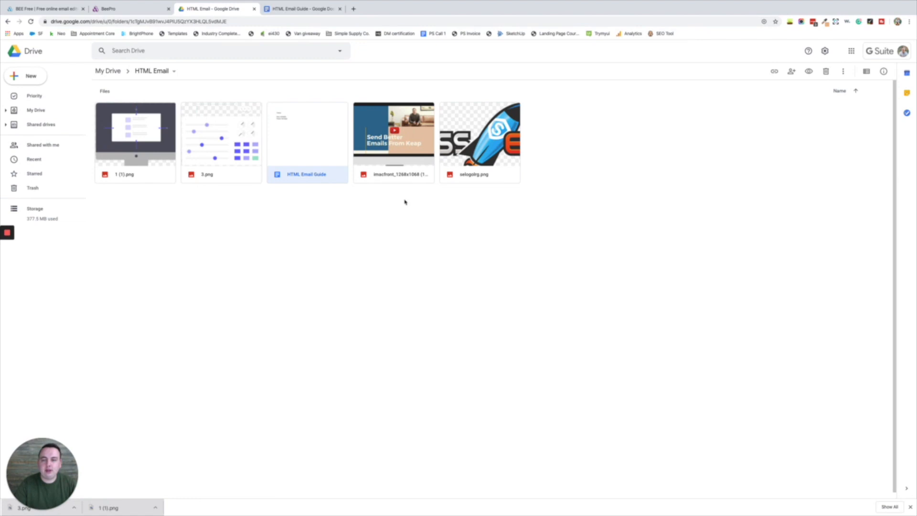
{"action": "left_click", "coordinate": [389, 176]}
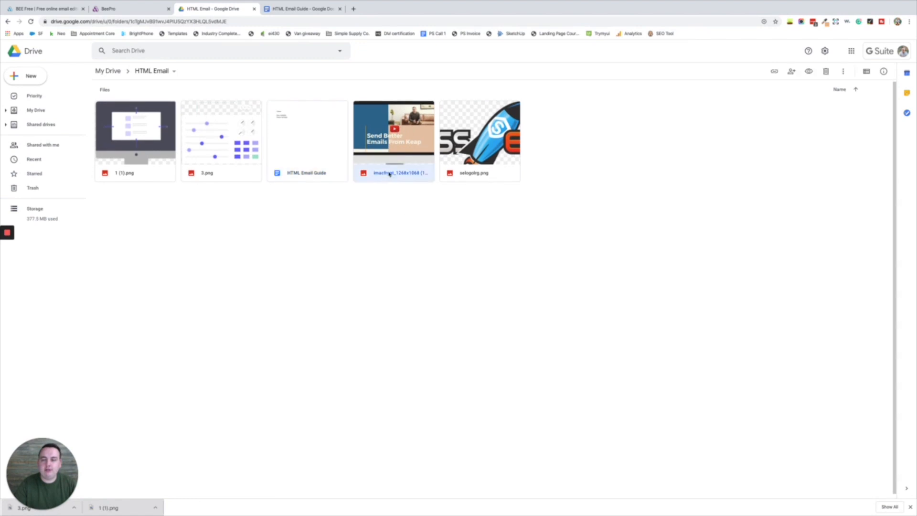
{"action": "left_click", "coordinate": [128, 9]}
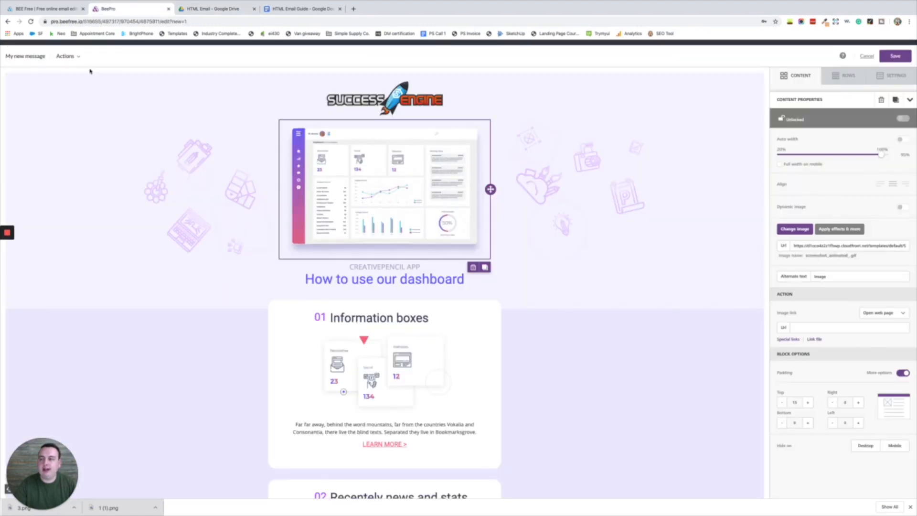
- Swap the dashboard image for the uploaded imacfront monitor image at 590 px width
{"action": "left_click", "coordinate": [801, 231]}
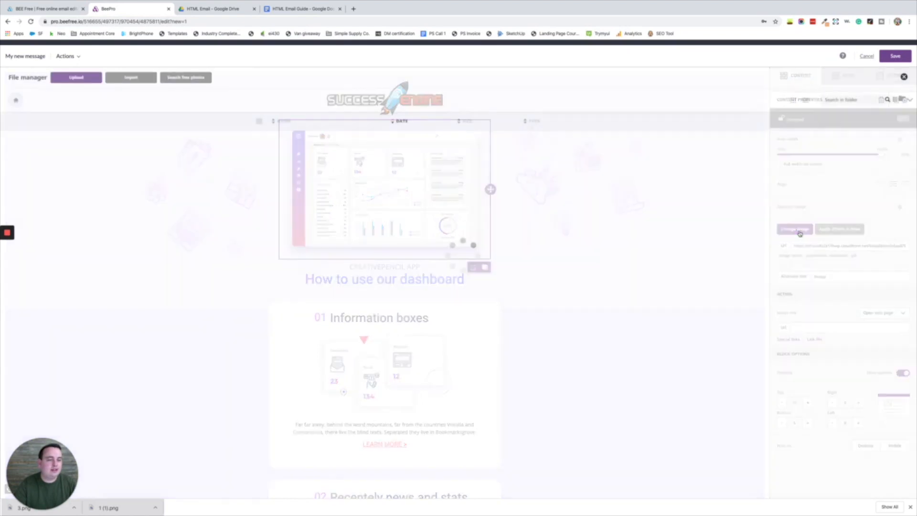
{"action": "left_click", "coordinate": [77, 78]}
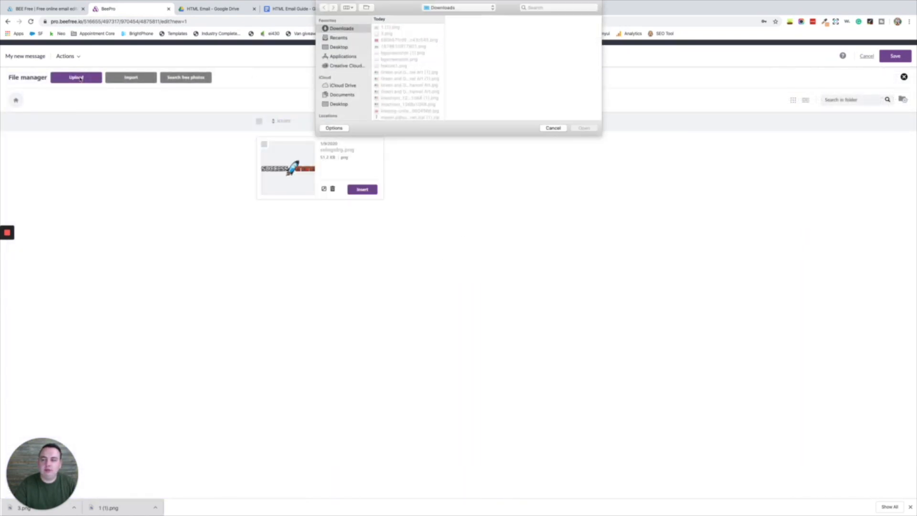
{"action": "left_click", "coordinate": [409, 98]}
{"action": "left_click", "coordinate": [584, 128]}
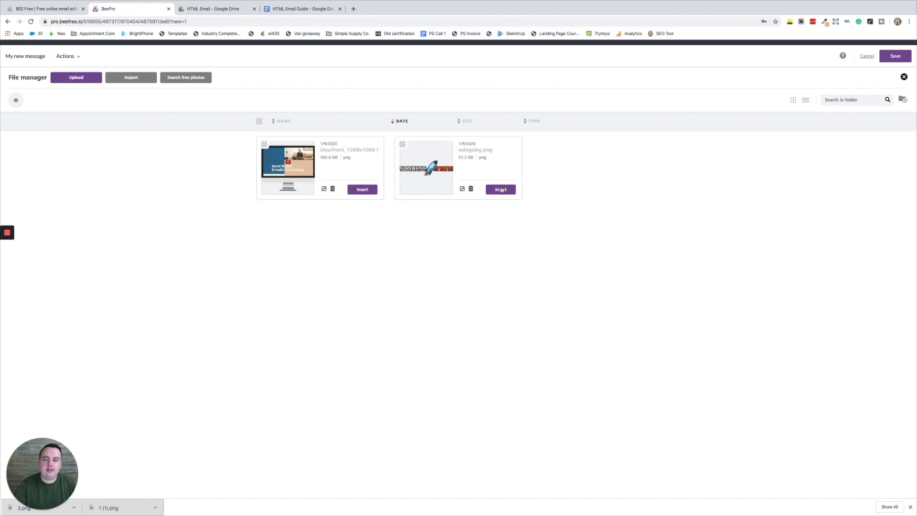
{"action": "left_click", "coordinate": [367, 188]}
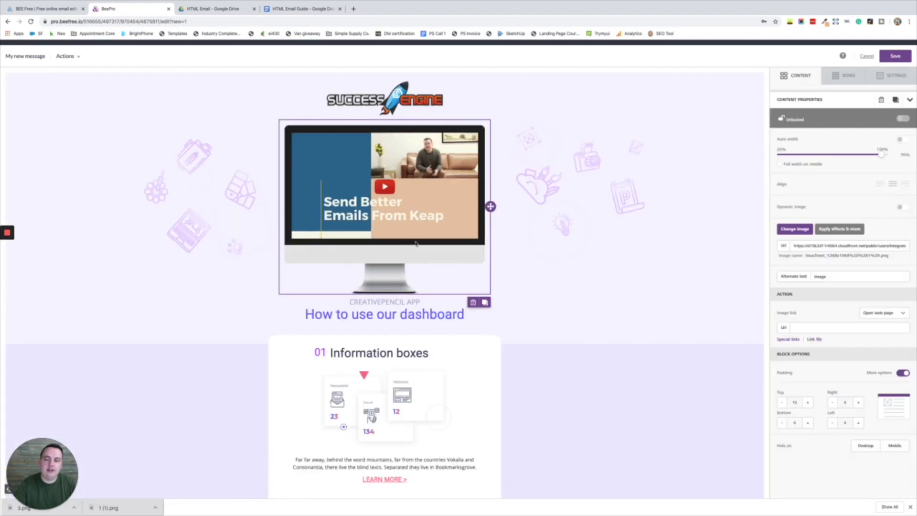
{"action": "left_click_drag", "start_coordinate": [882, 155], "coordinate": [894, 157]}
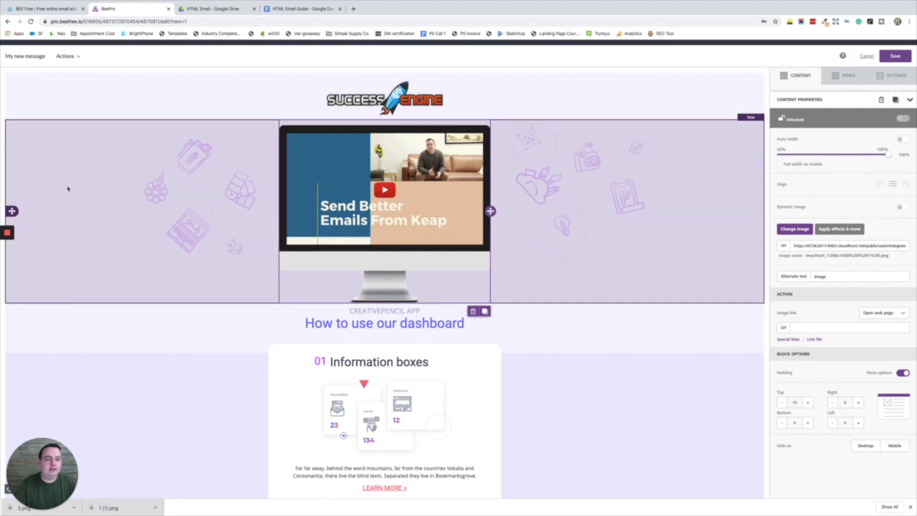
- Move the logo into the monitor image row and delete the empty header row
{"action": "left_click", "coordinate": [31, 183]}
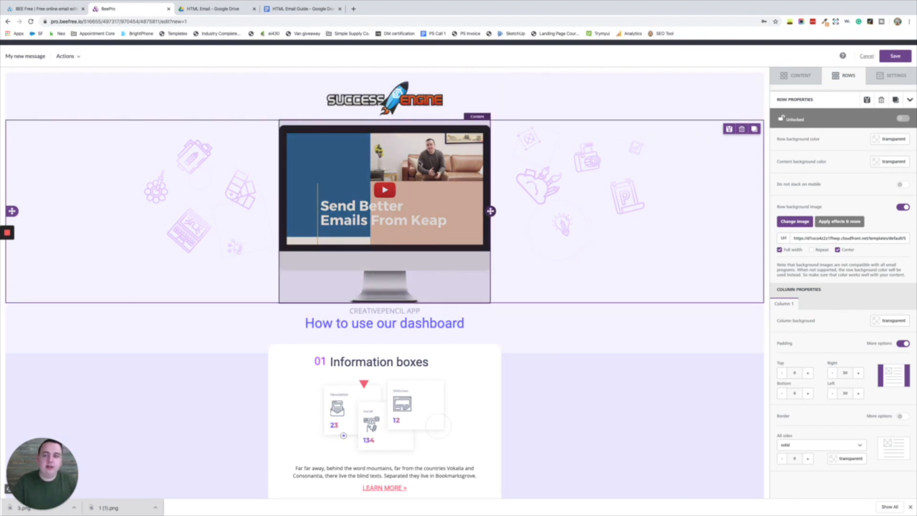
{"action": "left_click_drag", "start_coordinate": [490, 98], "coordinate": [474, 124]}
{"action": "left_click", "coordinate": [578, 88]}
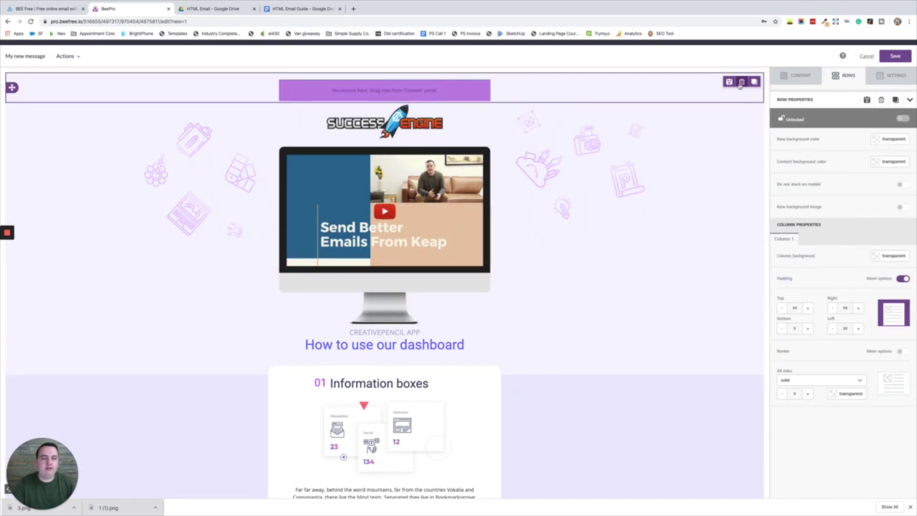
{"action": "left_click", "coordinate": [742, 82]}
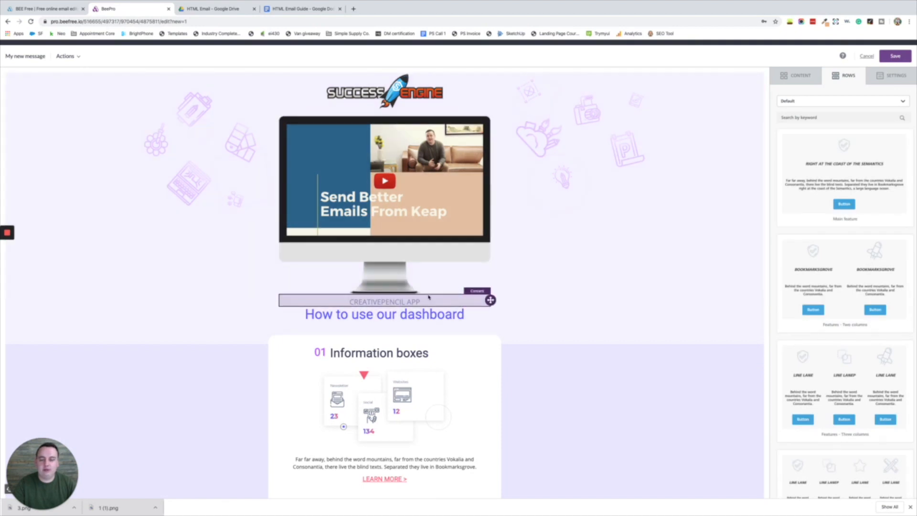
- Move the CREATIVEPENCIL APP text and dashboard heading into the hero row; delete the leftover row
{"action": "left_click", "coordinate": [419, 302]}
{"action": "mouse_move", "coordinate": [490, 300]}
{"action": "left_mouse_down"}
{"action": "mouse_move", "coordinate": [489, 286]}
{"action": "mouse_move", "coordinate": [490, 299]}
{"action": "left_mouse_up"}
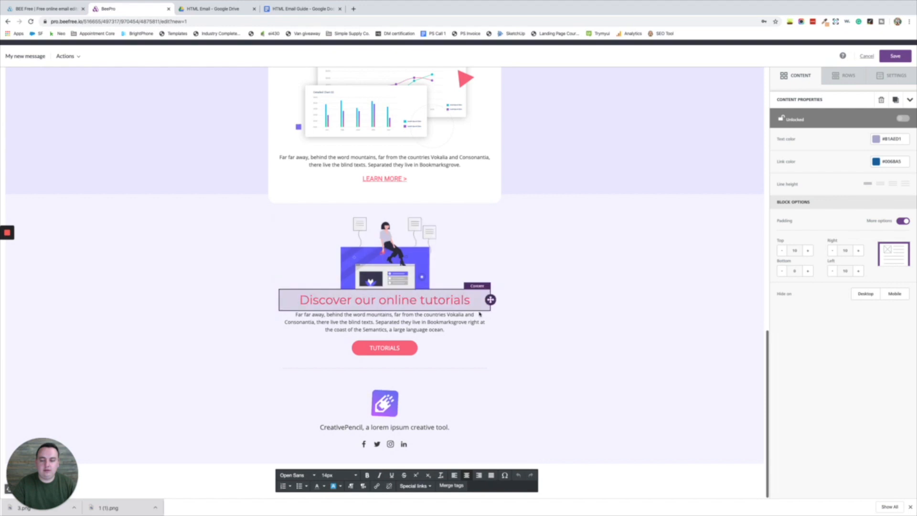
{"action": "scroll", "coordinate": [396, 204], "scroll_direction": "up", "scroll_amount": 10}
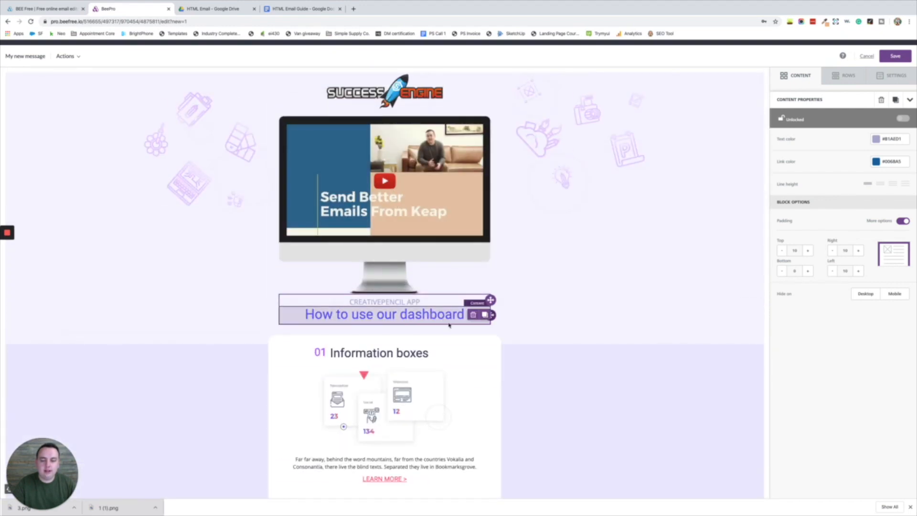
{"action": "left_click_drag", "start_coordinate": [493, 315], "coordinate": [470, 306]}
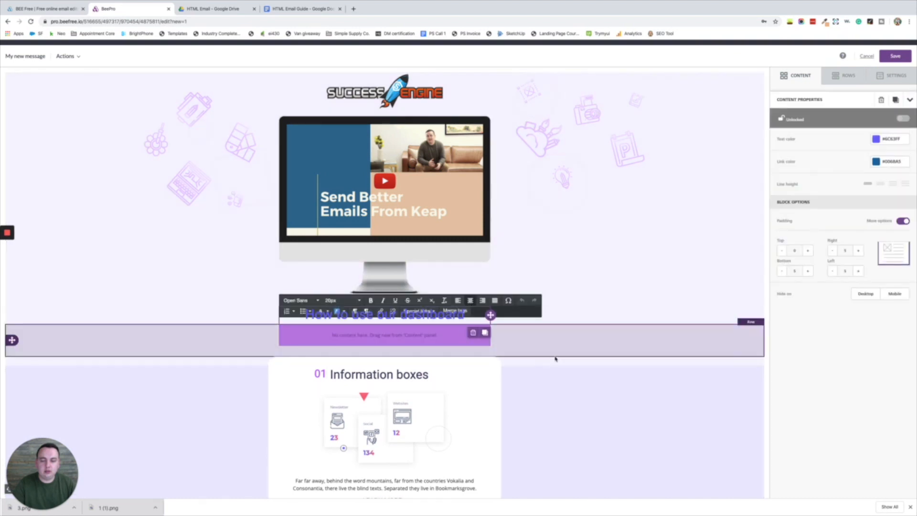
{"action": "left_click", "coordinate": [555, 345]}
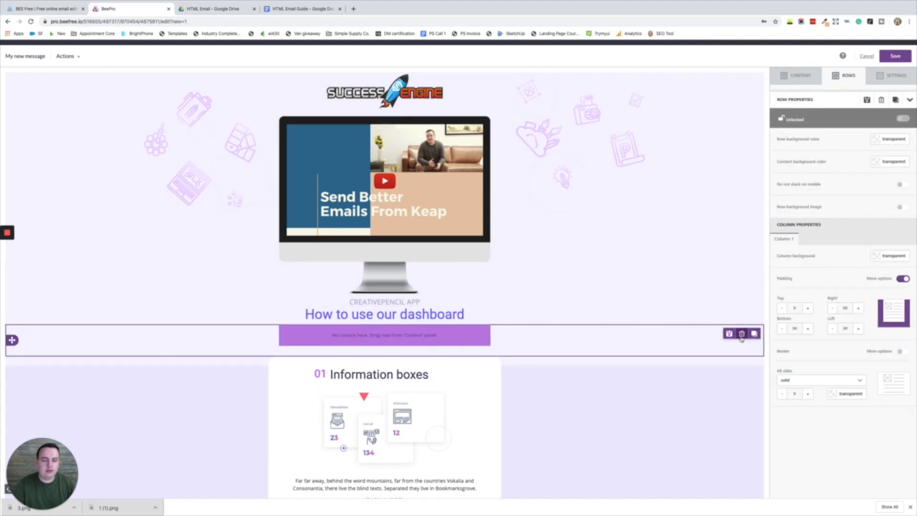
{"action": "left_click", "coordinate": [732, 332]}
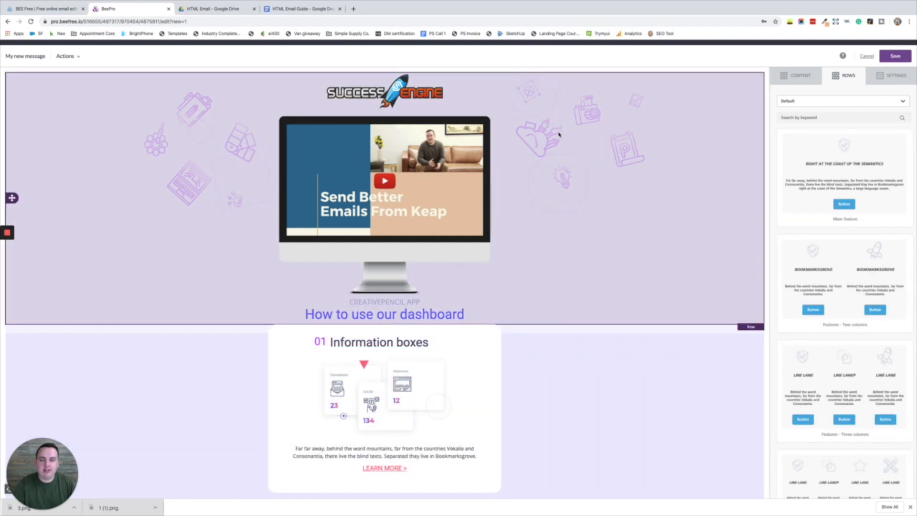
- Paste the new arrow-and-triangle image URL as the hero row's background image
{"action": "left_click", "coordinate": [558, 136]}
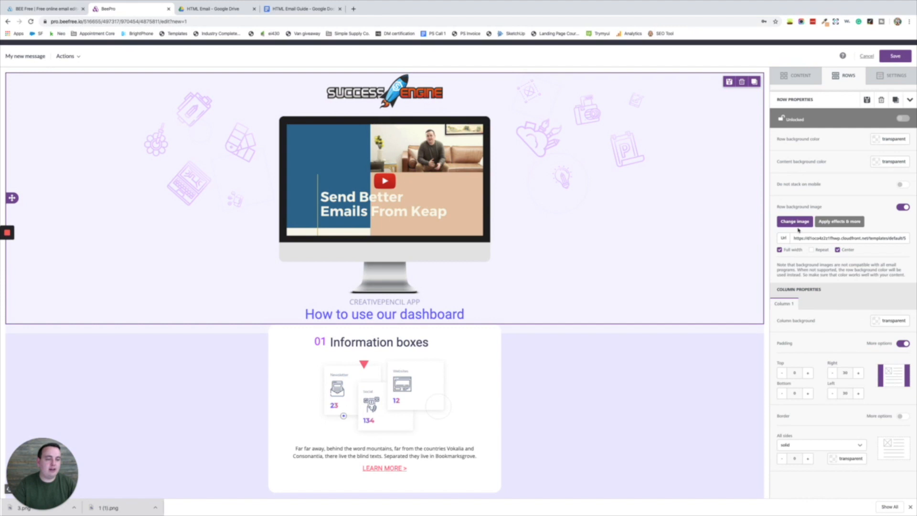
{"action": "triple_click", "coordinate": [814, 238]}
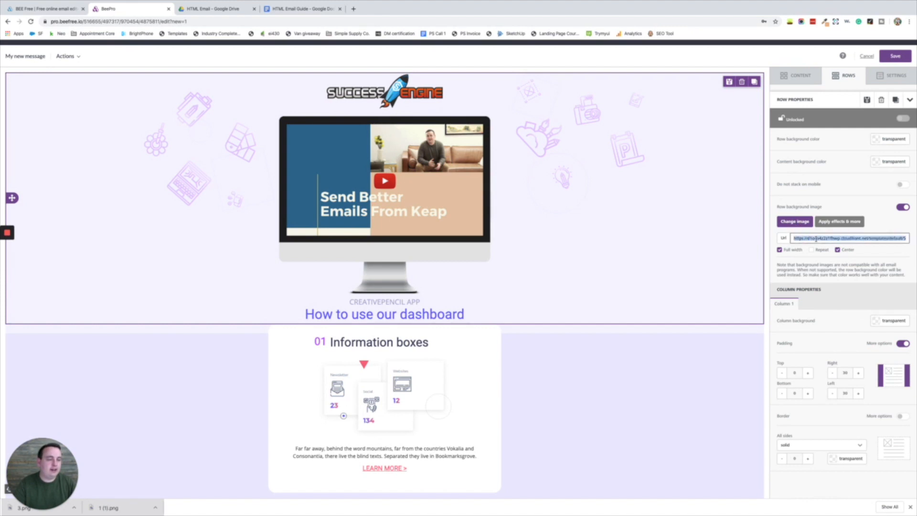
{"action": "key", "text": "super+shift+v"}
{"action": "mouse_move", "coordinate": [832, 249]}
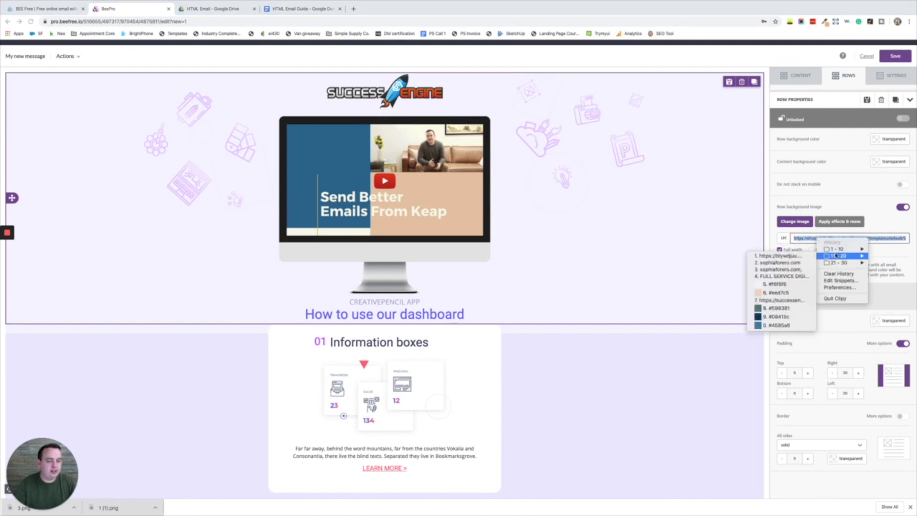
{"action": "left_click", "coordinate": [778, 303]}
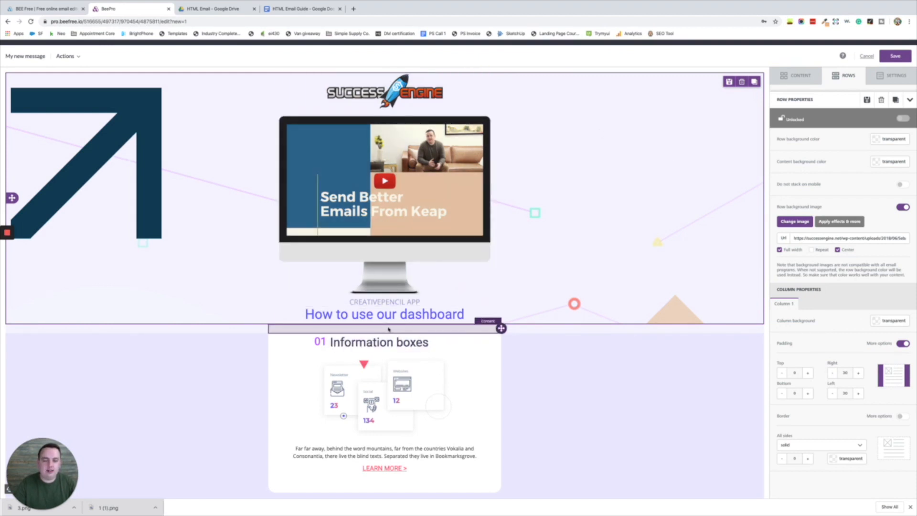
- Raise the hero row's top and bottom padding to about 60 px
{"action": "left_click", "coordinate": [808, 374]}
{"action": "left_click", "coordinate": [808, 374]}
{"action": "left_click", "coordinate": [808, 374]}
{"action": "left_click", "coordinate": [809, 374]}
{"action": "left_click", "coordinate": [809, 375]}
{"action": "left_click", "coordinate": [808, 375]}
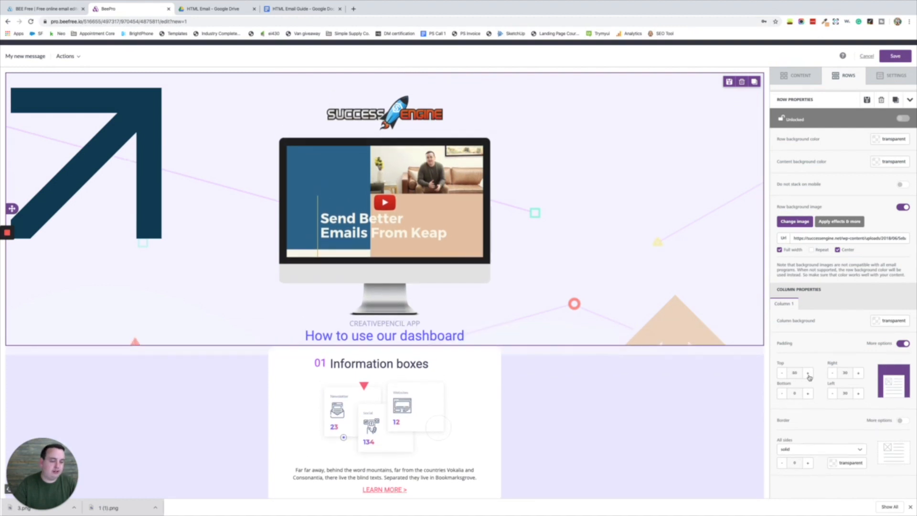
{"action": "left_click", "coordinate": [808, 394]}
{"action": "left_click", "coordinate": [808, 394]}
{"action": "left_click", "coordinate": [807, 394]}
{"action": "left_click", "coordinate": [808, 394]}
{"action": "left_click", "coordinate": [808, 394]}
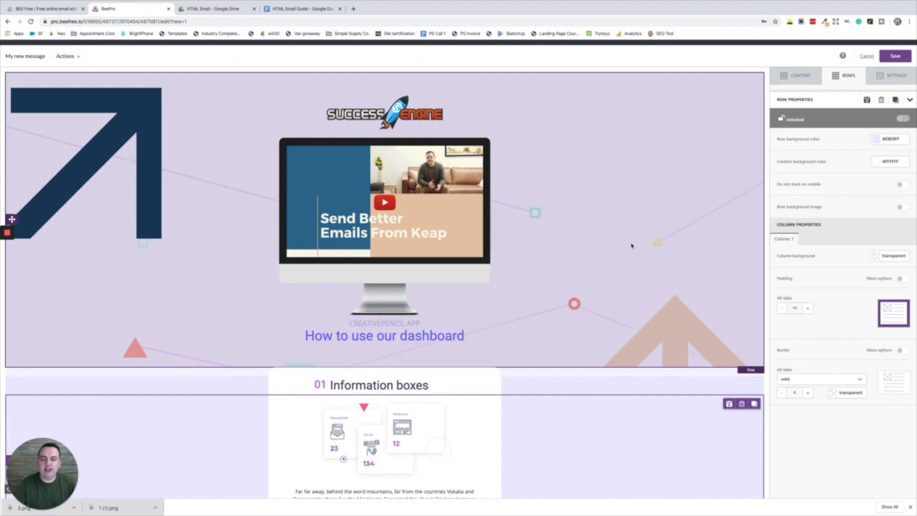
- Set the hero row's background colour to #296d92
{"action": "left_click", "coordinate": [633, 246]}
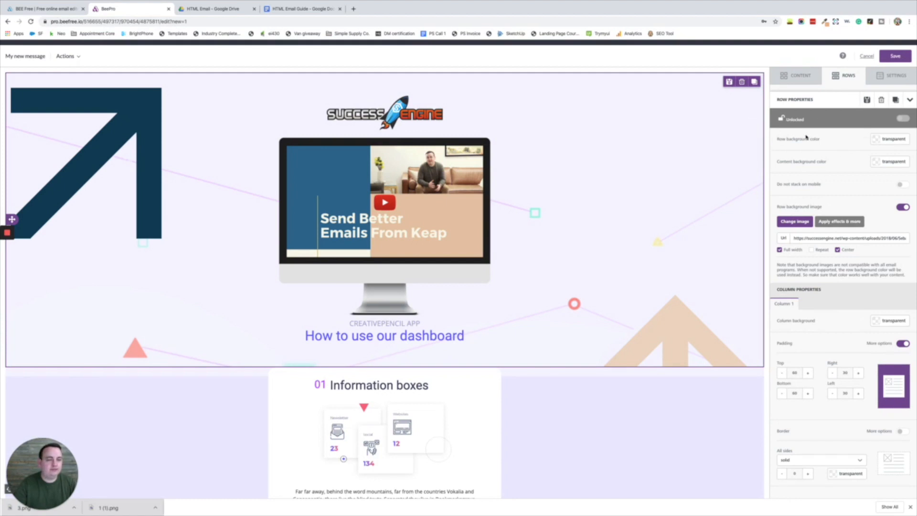
{"action": "left_click", "coordinate": [874, 140]}
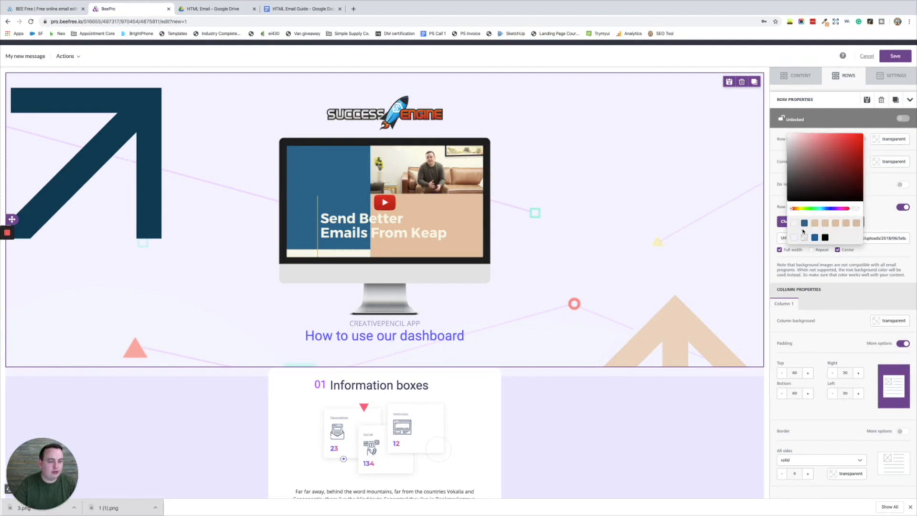
{"action": "left_click", "coordinate": [882, 184]}
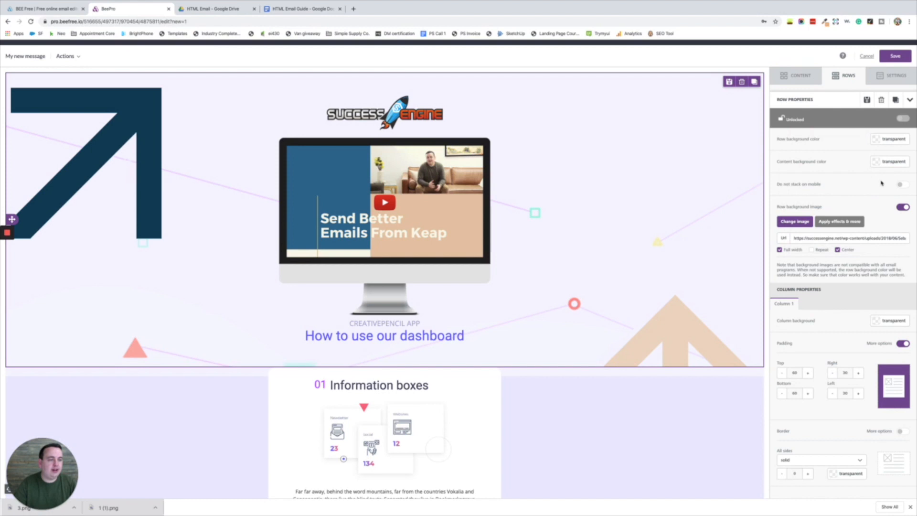
{"action": "left_click", "coordinate": [897, 139]}
{"action": "double_click", "coordinate": [897, 139]}
{"action": "key", "text": "super+shift+v"}
{"action": "mouse_move", "coordinate": [895, 153]}
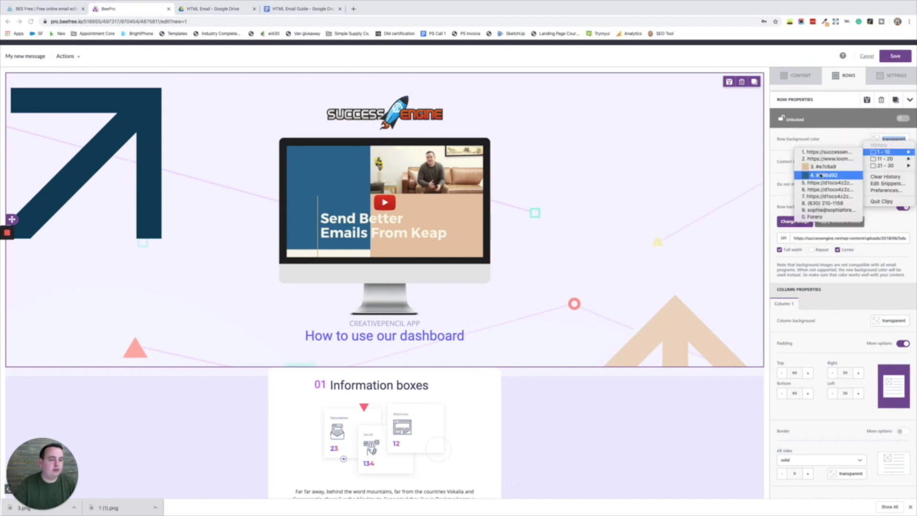
{"action": "left_click", "coordinate": [824, 175]}
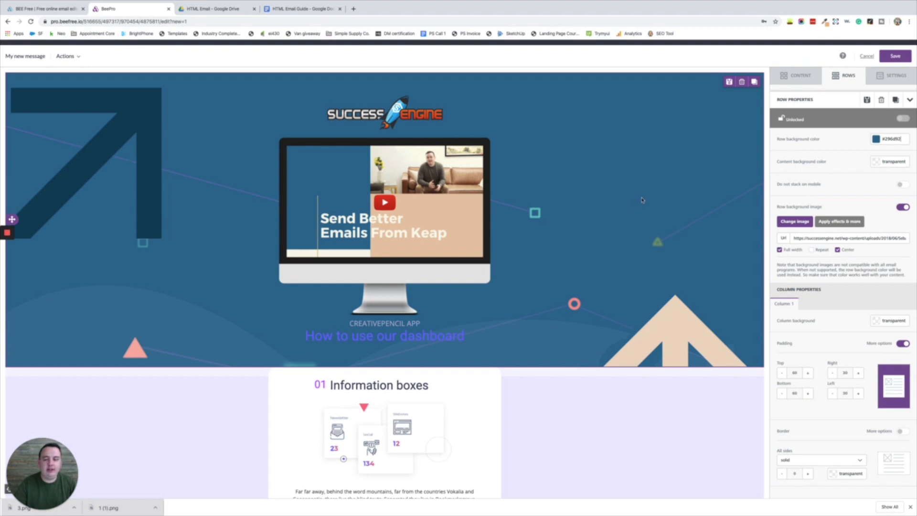
{"action": "left_click", "coordinate": [299, 9]}
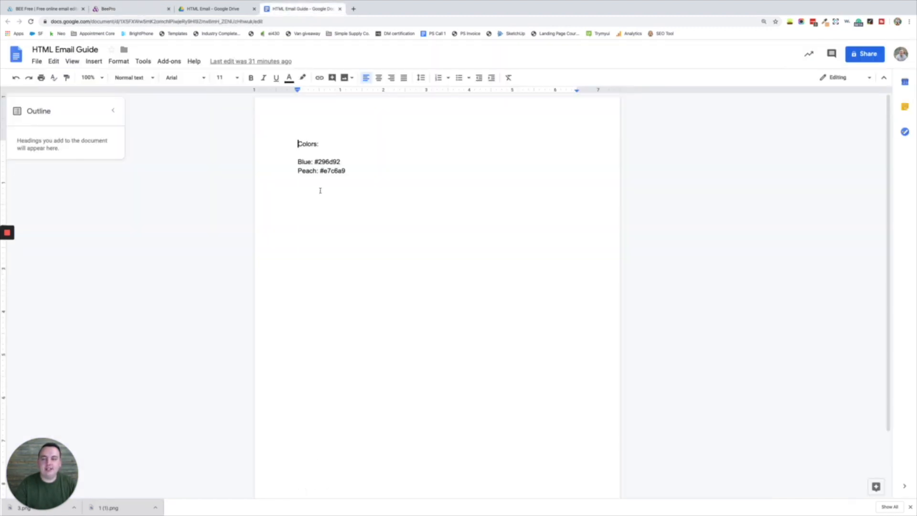
{"action": "left_click", "coordinate": [132, 9]}
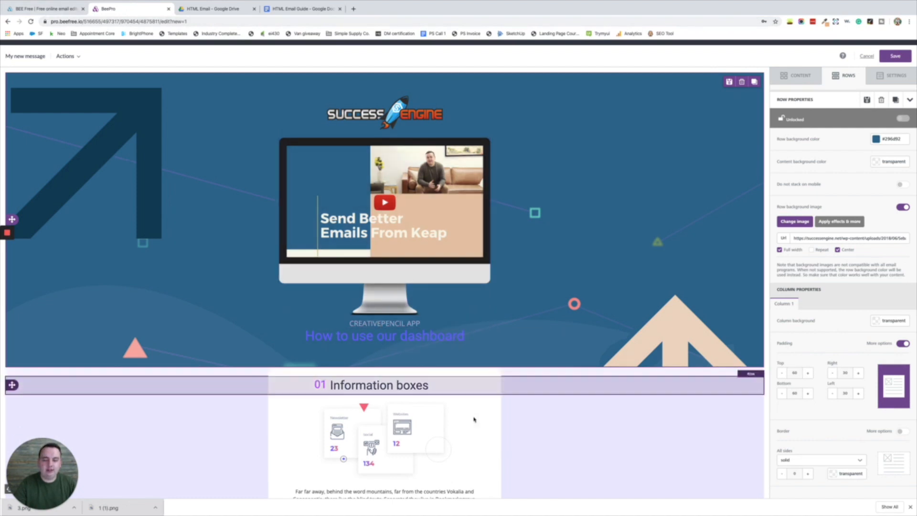
- Give the row below the hero the same #296d92 background colour
{"action": "left_click", "coordinate": [238, 374]}
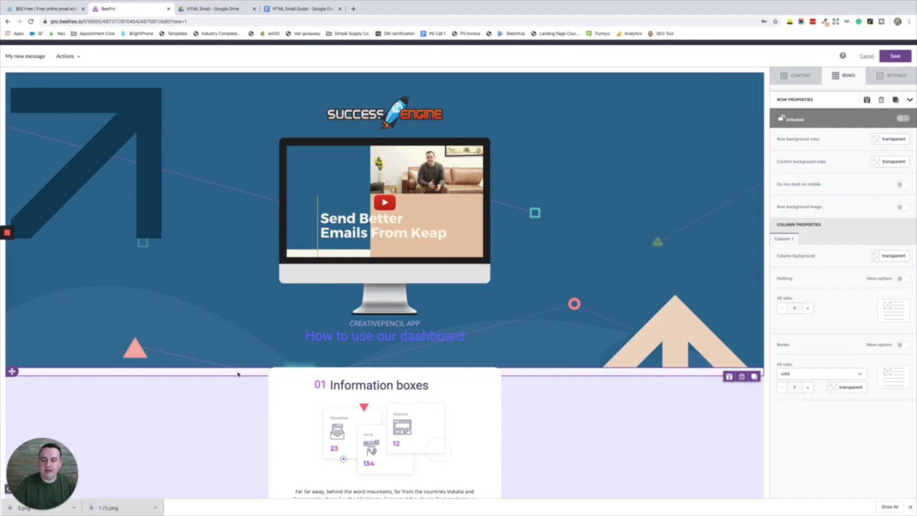
{"action": "left_click", "coordinate": [890, 137]}
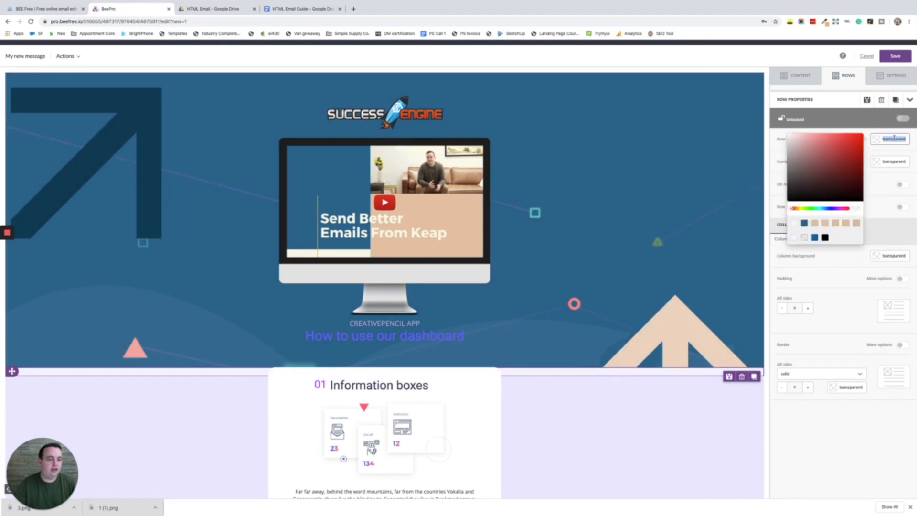
{"action": "type", "text": "#296892"}
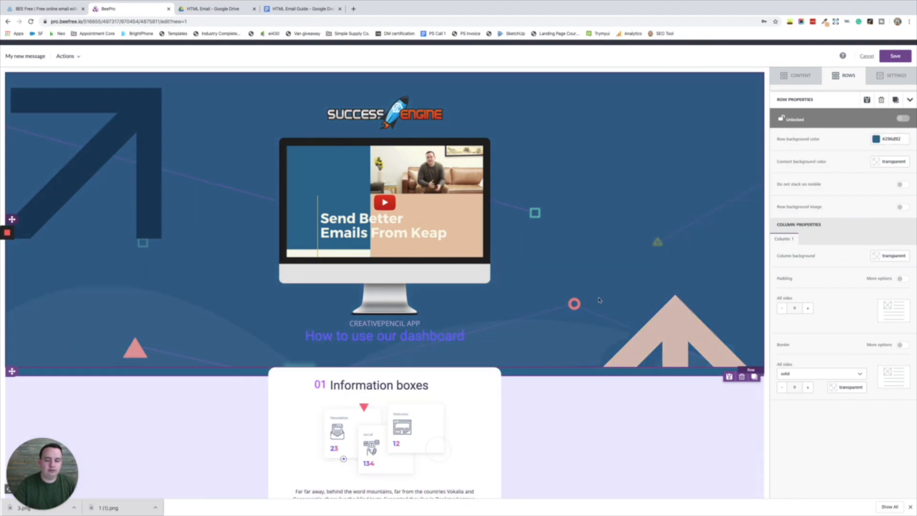
{"action": "left_click", "coordinate": [420, 343]}
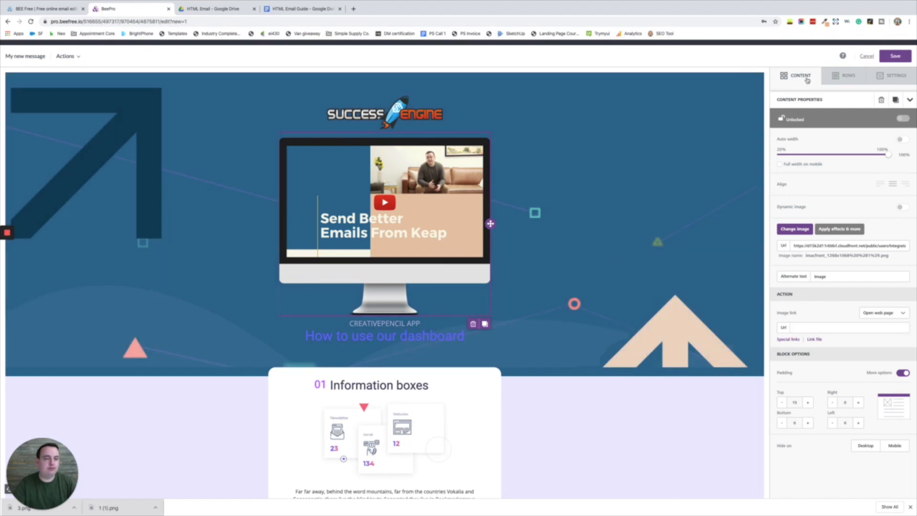
- Add a button labelled 'Watch The Free Training' beneath the dashboard heading
{"action": "left_click", "coordinate": [791, 81]}
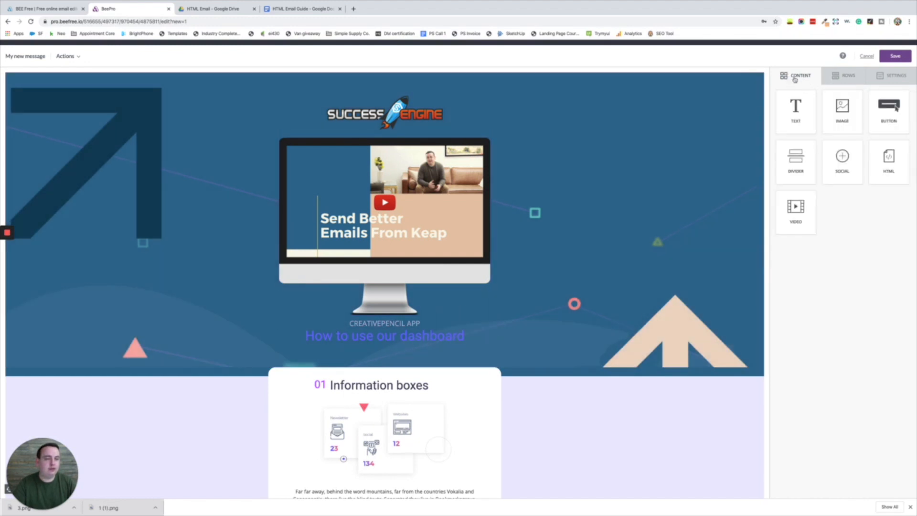
{"action": "left_click_drag", "start_coordinate": [889, 111], "coordinate": [397, 354]}
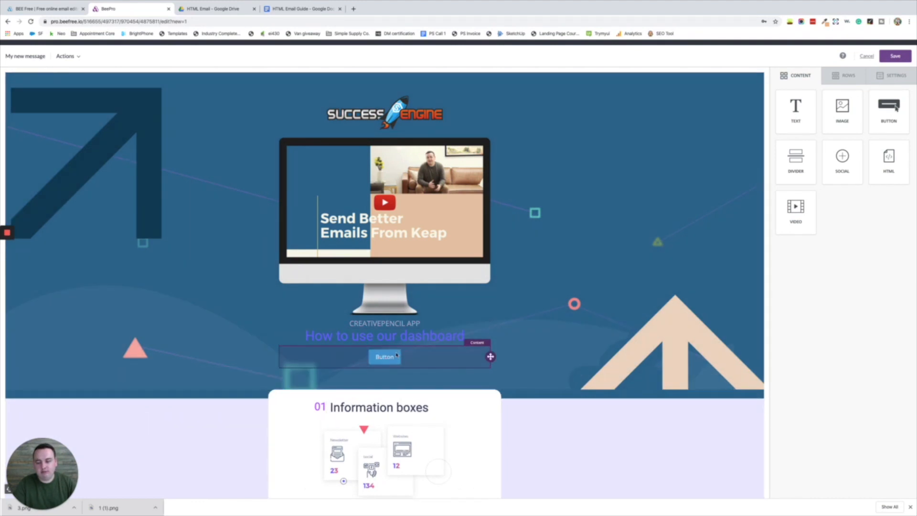
{"action": "left_click", "coordinate": [385, 356]}
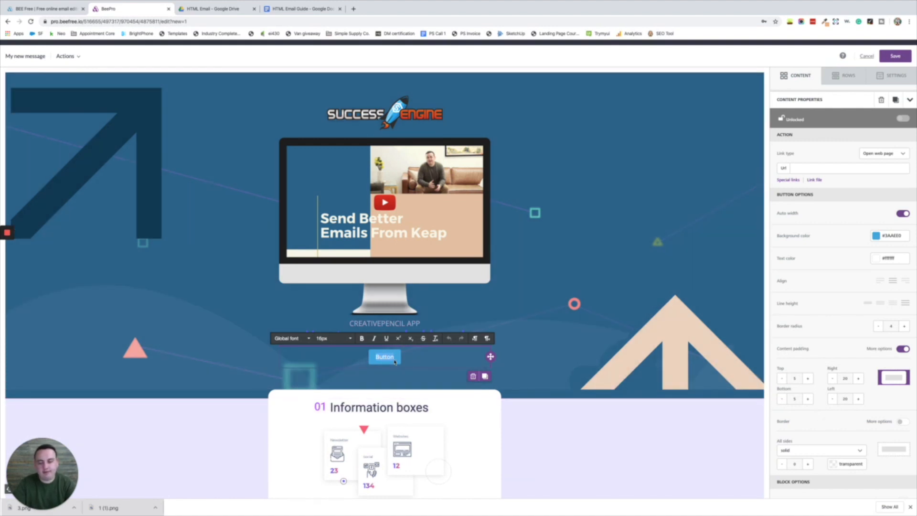
{"action": "type", "text": "Wa"}
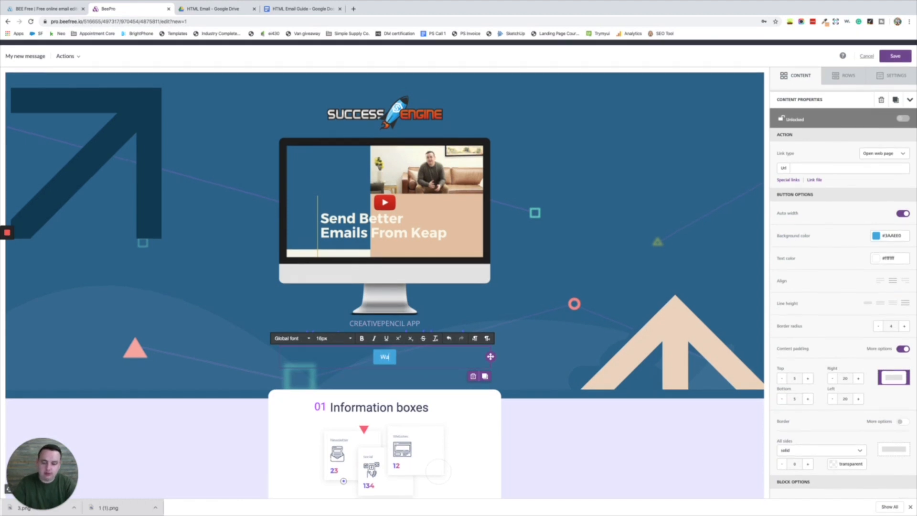
{"action": "type", "text": "tch The"}
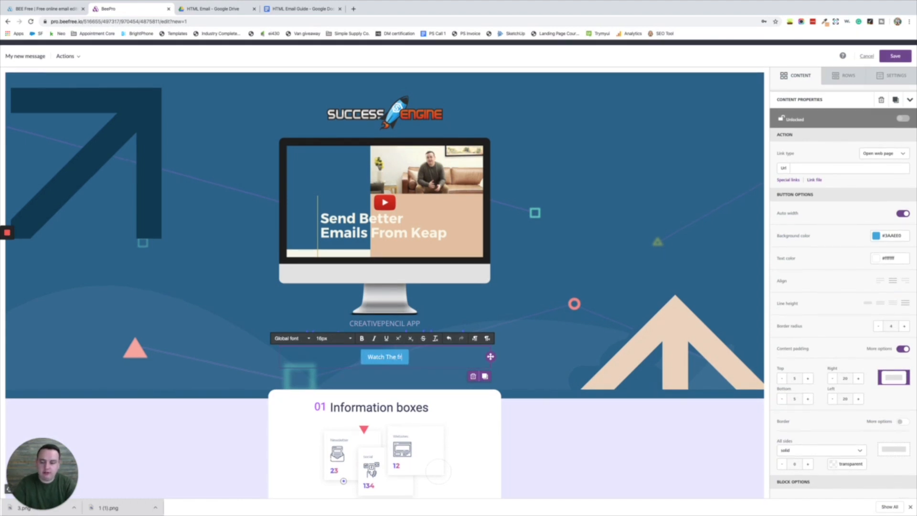
{"action": "type", "text": " Free Training"}
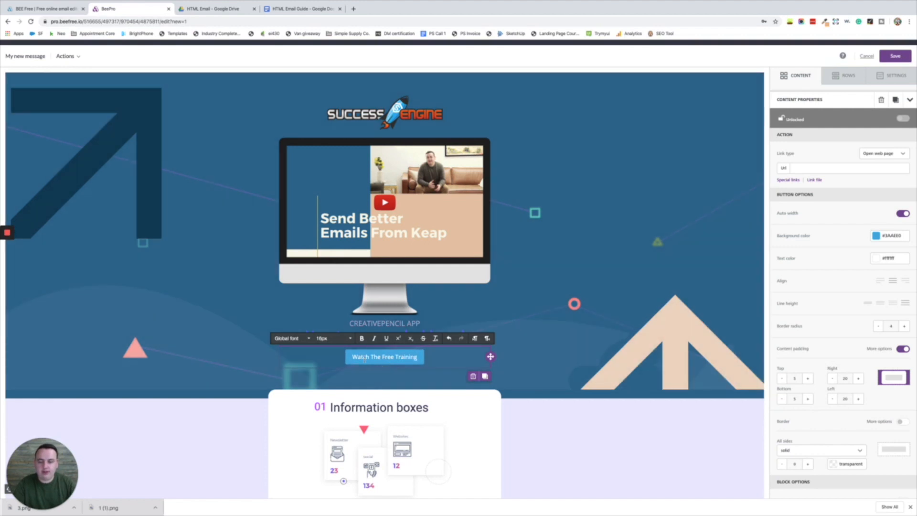
- Make the button background peach #e7c6a9
{"action": "left_click", "coordinate": [894, 235]}
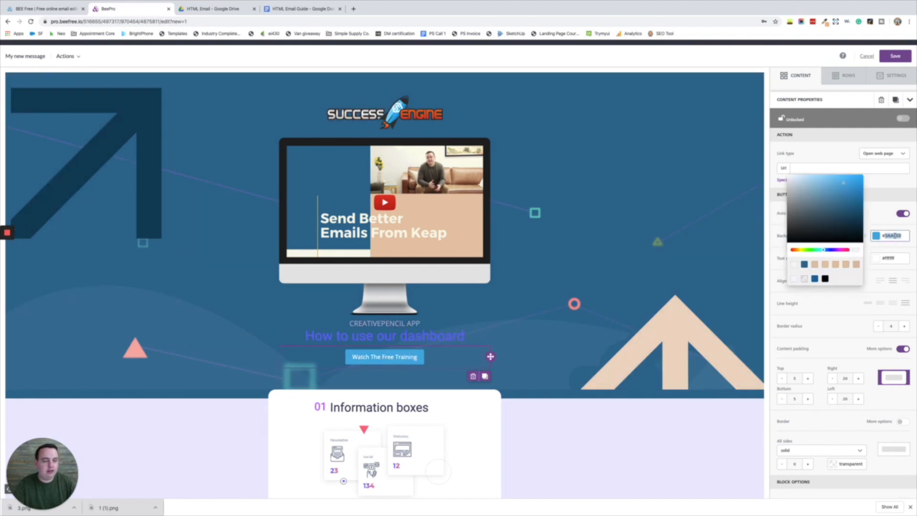
{"action": "key", "text": "super+shift+v"}
{"action": "mouse_move", "coordinate": [884, 246]}
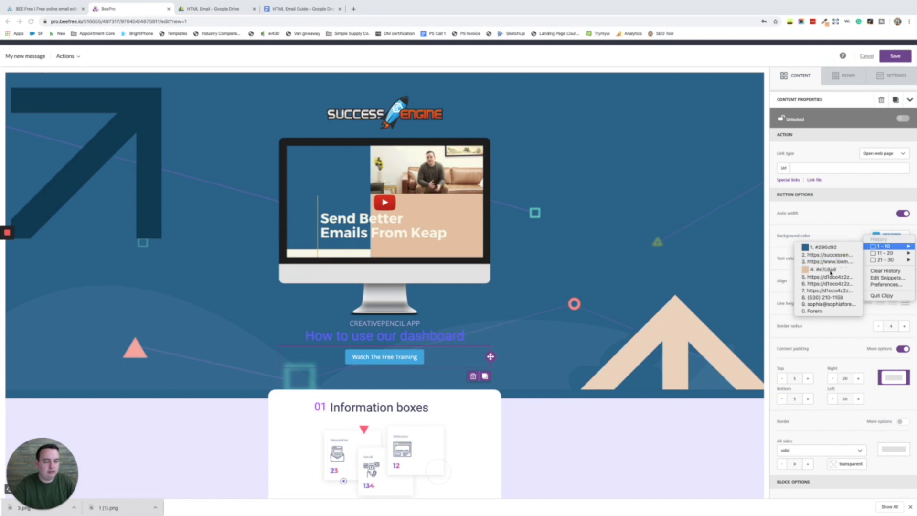
{"action": "left_click", "coordinate": [829, 270]}
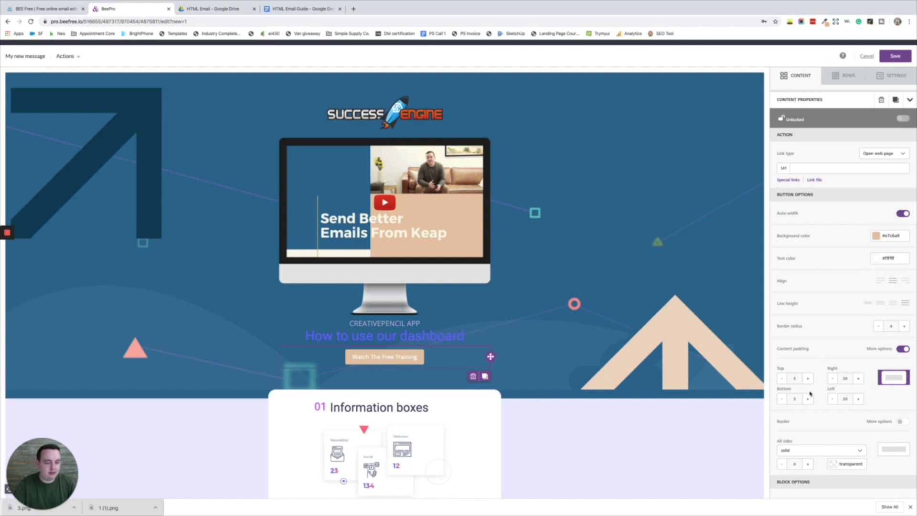
- Set the button label font size to 20px
{"action": "left_click", "coordinate": [391, 356]}
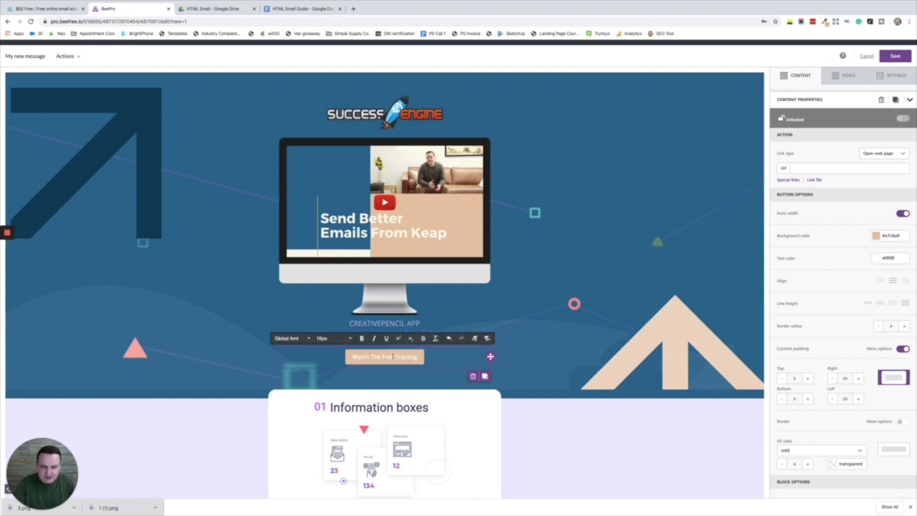
{"action": "triple_click", "coordinate": [383, 357]}
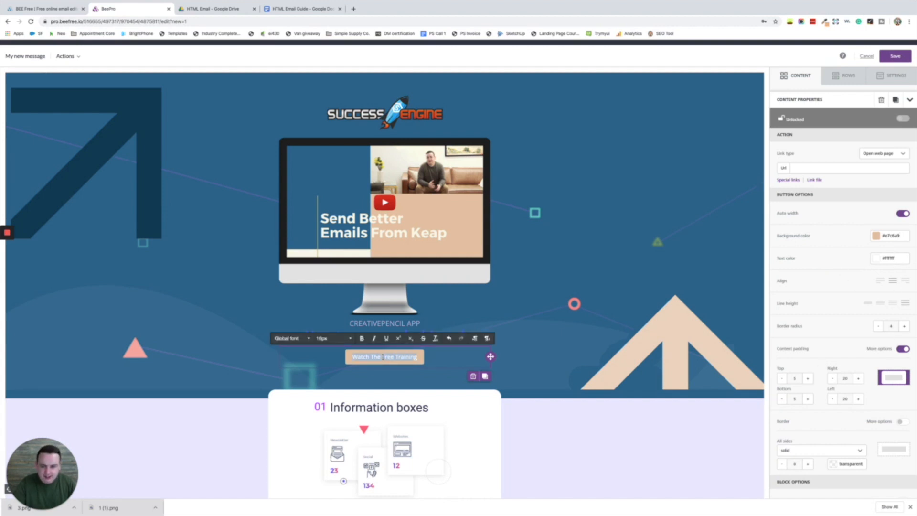
{"action": "left_click", "coordinate": [350, 339]}
{"action": "left_click", "coordinate": [327, 456]}
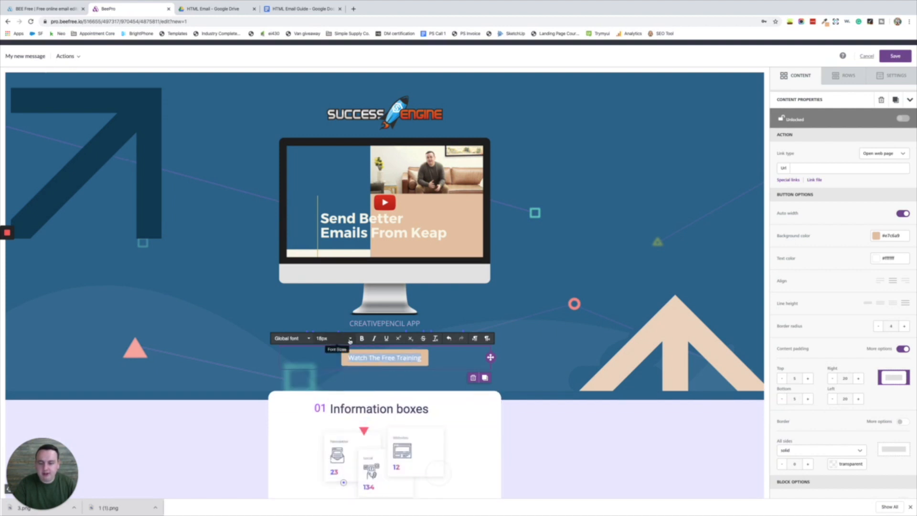
{"action": "left_click", "coordinate": [350, 339]}
{"action": "left_click", "coordinate": [333, 466]}
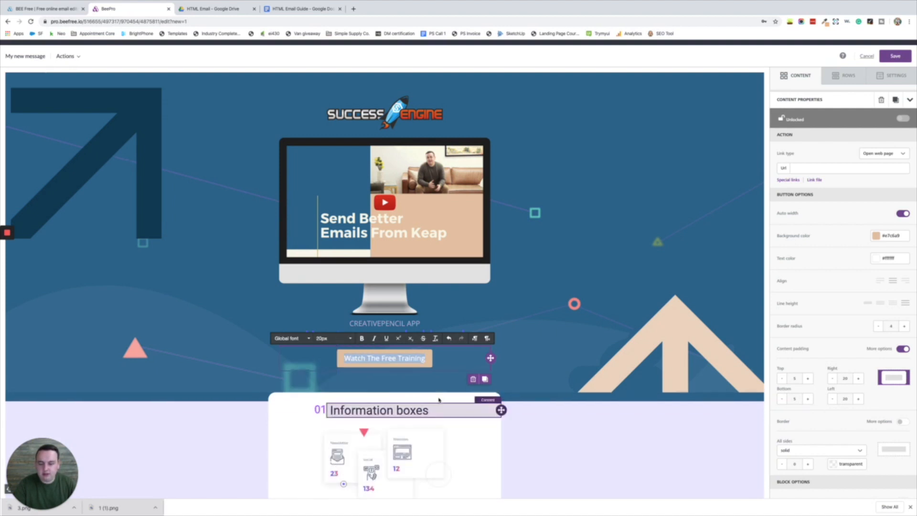
{"action": "left_click", "coordinate": [602, 352]}
{"action": "left_click", "coordinate": [421, 369]}
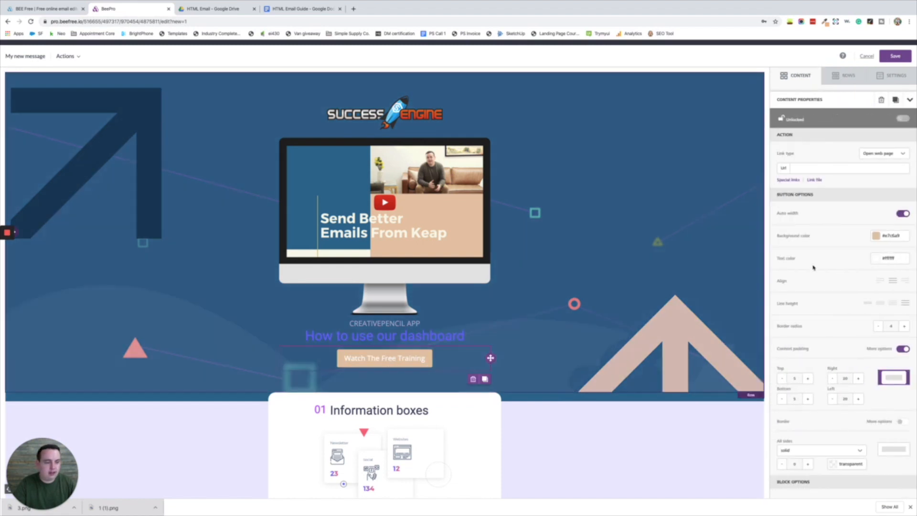
- Pad the button 45 on the left and right and 10 at the bottom
{"action": "left_click", "coordinate": [808, 379]}
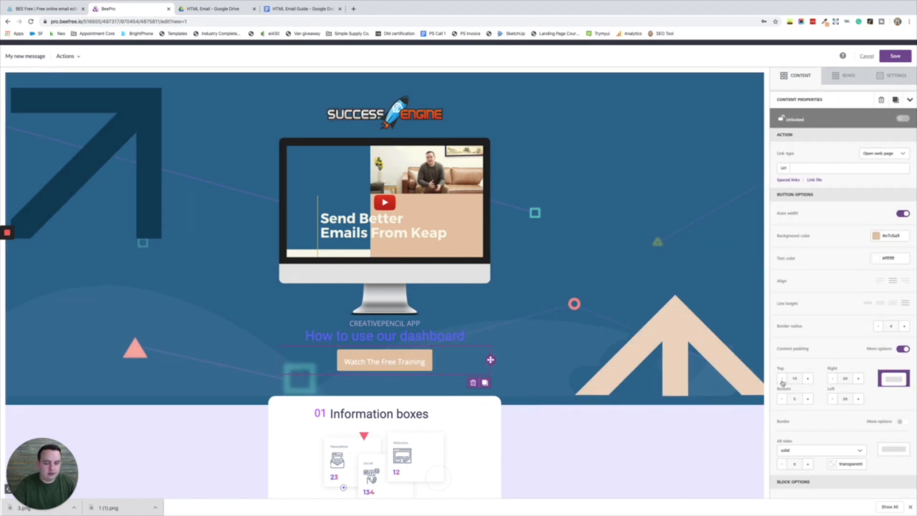
{"action": "left_click", "coordinate": [782, 379]}
{"action": "left_click", "coordinate": [809, 399]}
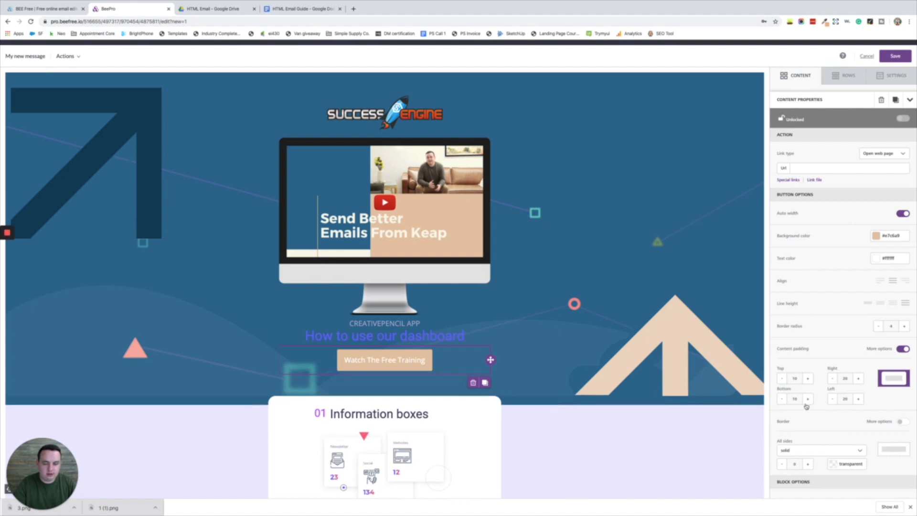
{"action": "left_click", "coordinate": [858, 379]}
{"action": "left_click", "coordinate": [859, 379]}
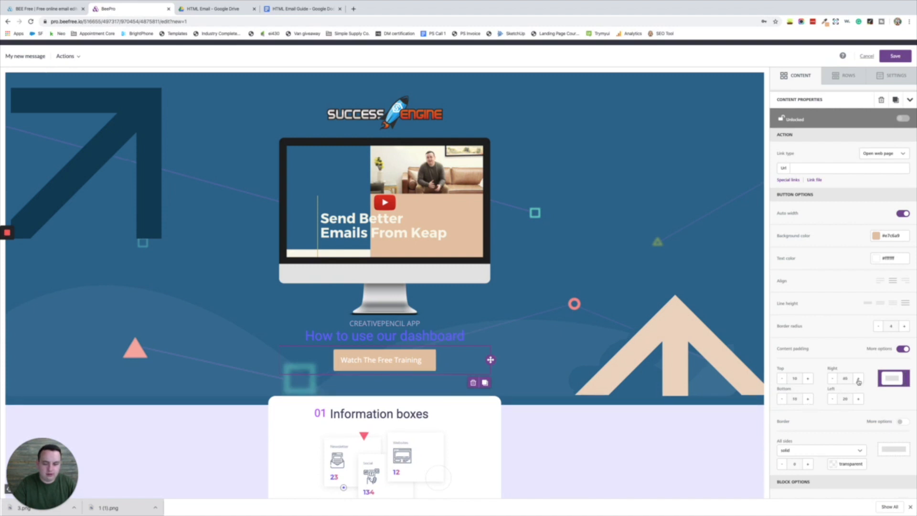
{"action": "left_click", "coordinate": [858, 379]}
{"action": "left_click", "coordinate": [858, 400]}
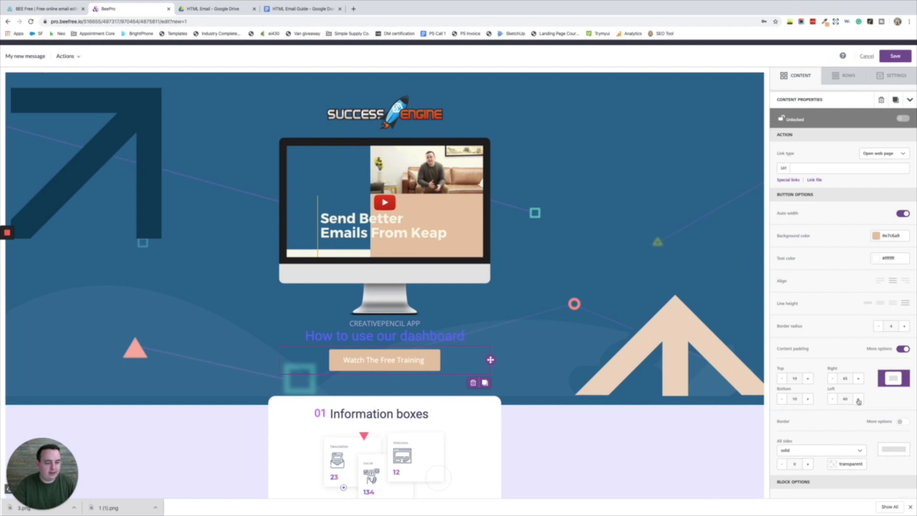
{"action": "left_click", "coordinate": [859, 400]}
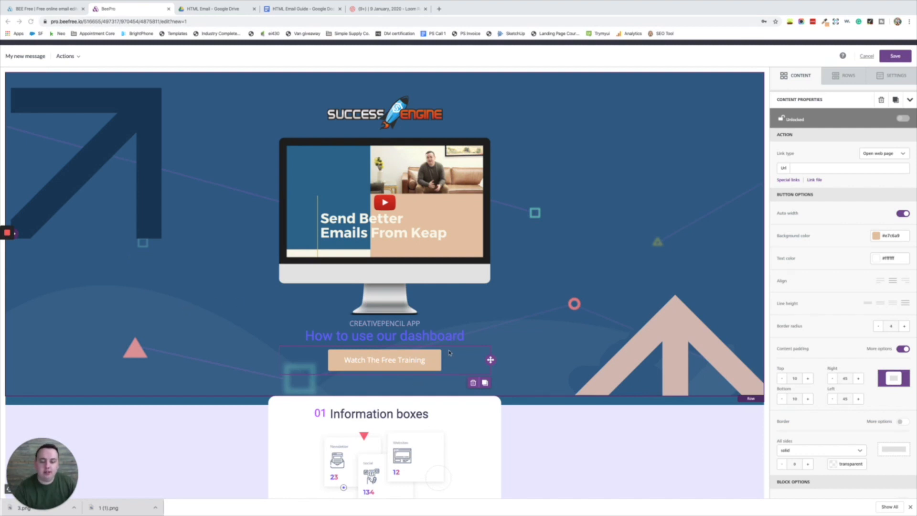
- Set the 'Can Infusionsoft/Keap Even Do This?' subheading font to Montserrat
{"action": "left_click", "coordinate": [409, 337]}
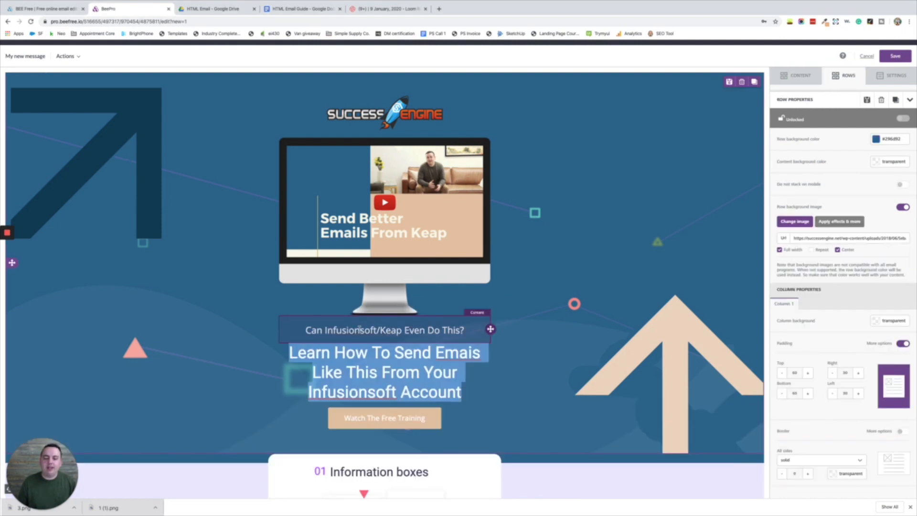
{"action": "triple_click", "coordinate": [360, 329]}
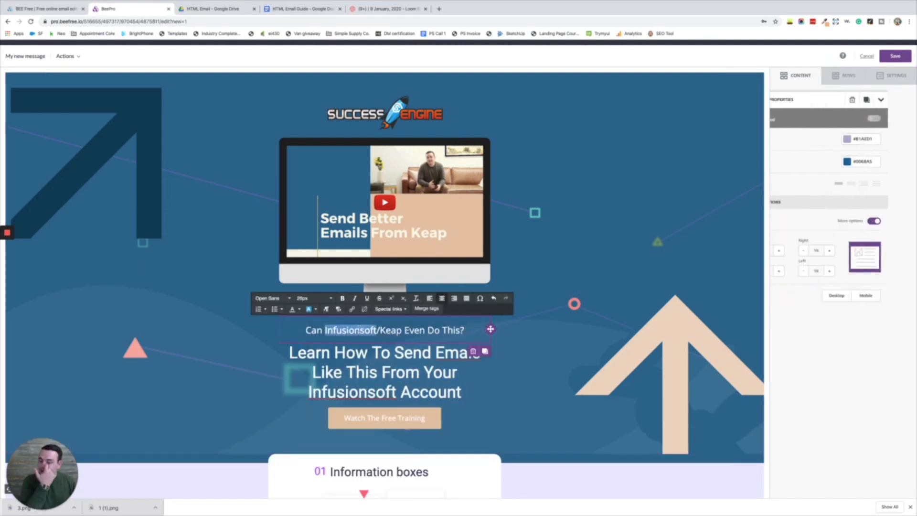
{"action": "left_click", "coordinate": [279, 298]}
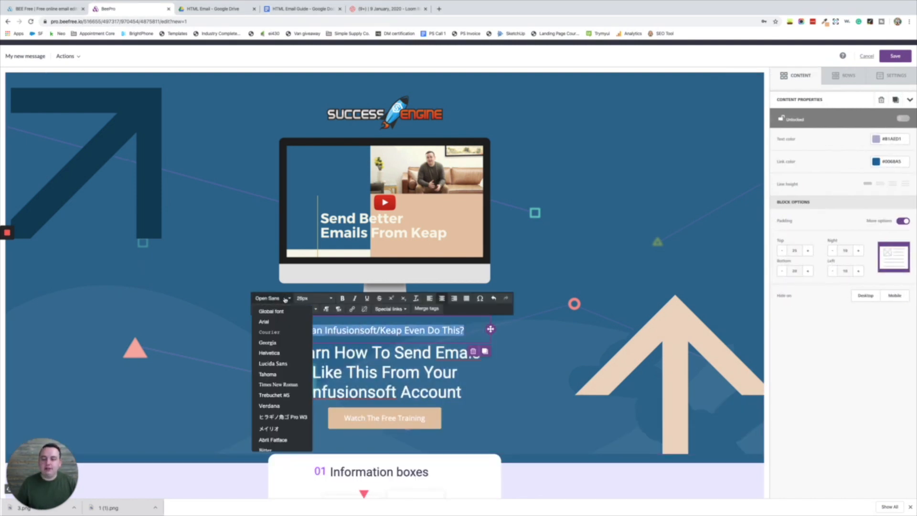
{"action": "scroll", "coordinate": [283, 370], "scroll_direction": "down", "scroll_amount": 5}
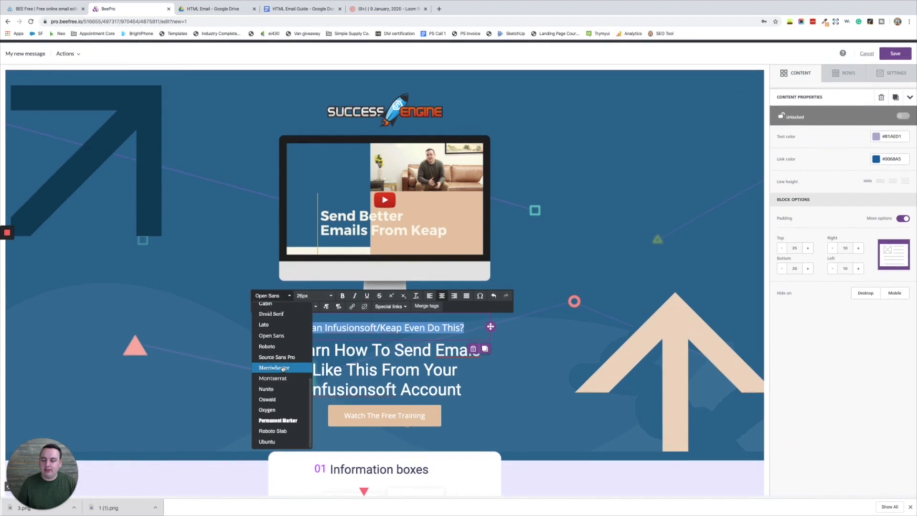
{"action": "left_click", "coordinate": [276, 382]}
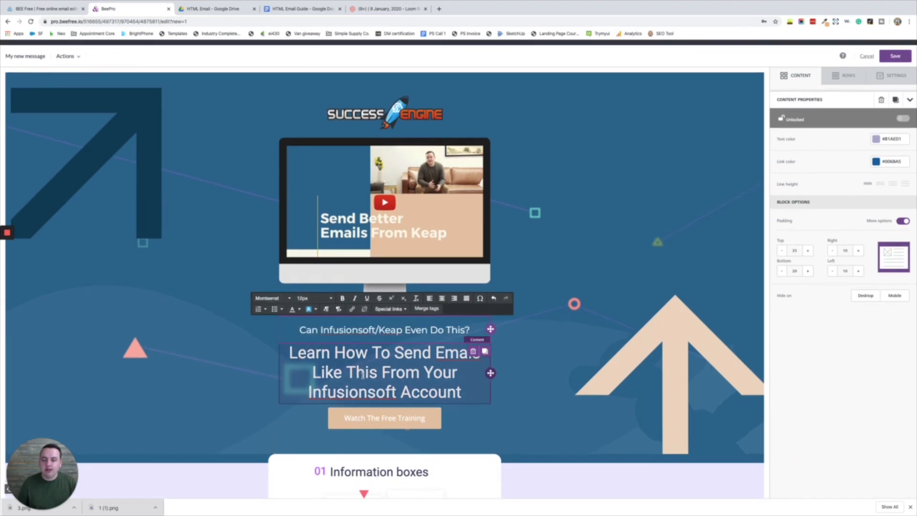
- Set the 'Learn How To Send Emails' headline in Montserrat at 42px
{"action": "triple_click", "coordinate": [315, 372]}
{"action": "left_click", "coordinate": [289, 327]}
{"action": "scroll", "coordinate": [278, 394], "scroll_direction": "down", "scroll_amount": 5}
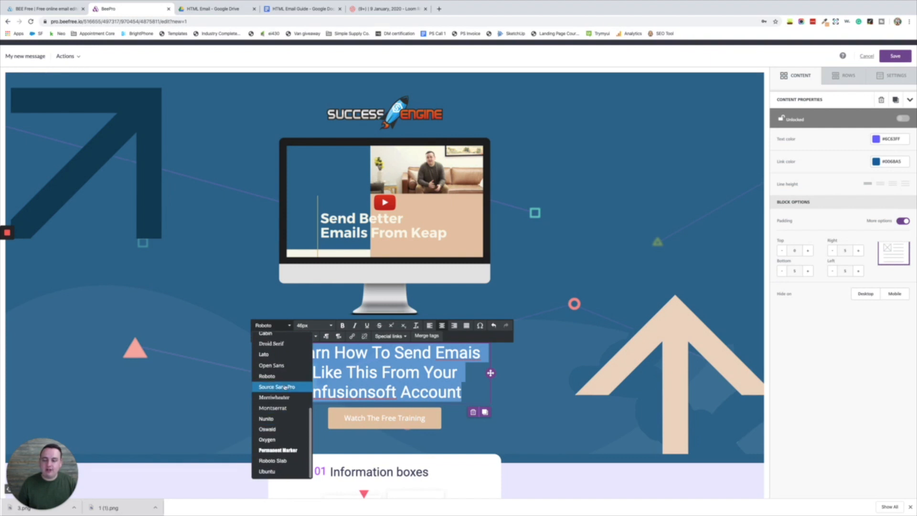
{"action": "left_click", "coordinate": [285, 409]}
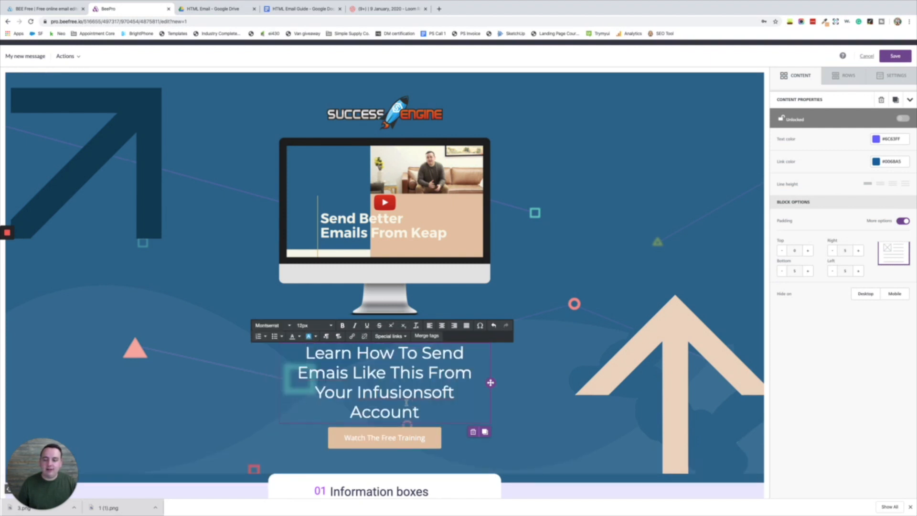
{"action": "key", "text": "ctrl+a"}
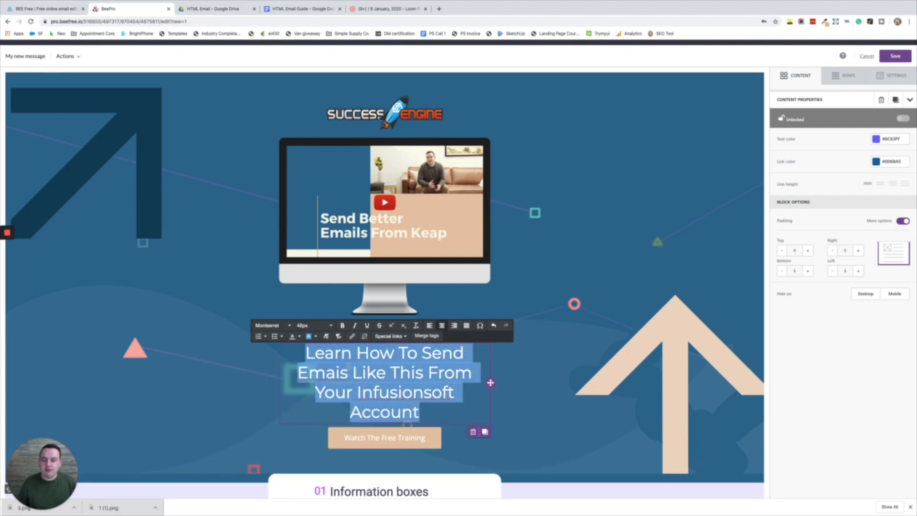
{"action": "left_click", "coordinate": [331, 326]}
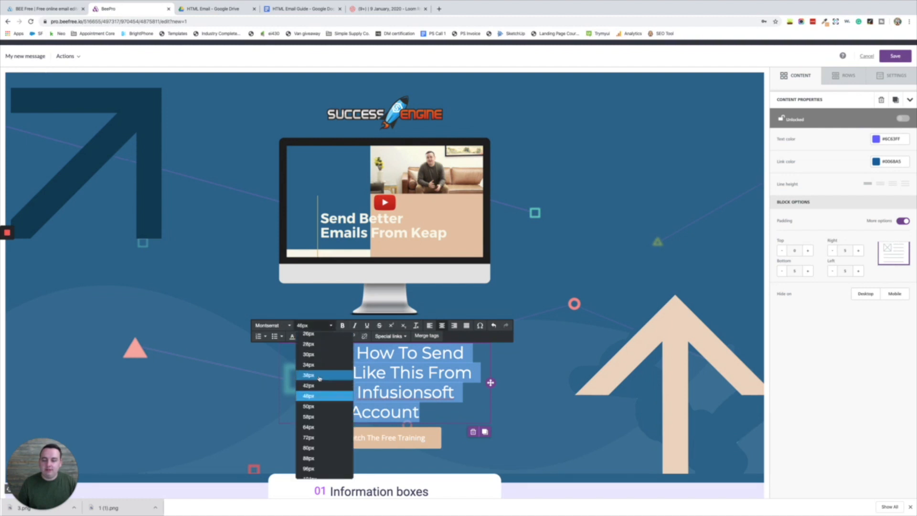
{"action": "left_click", "coordinate": [317, 376]}
{"action": "left_click", "coordinate": [330, 325]}
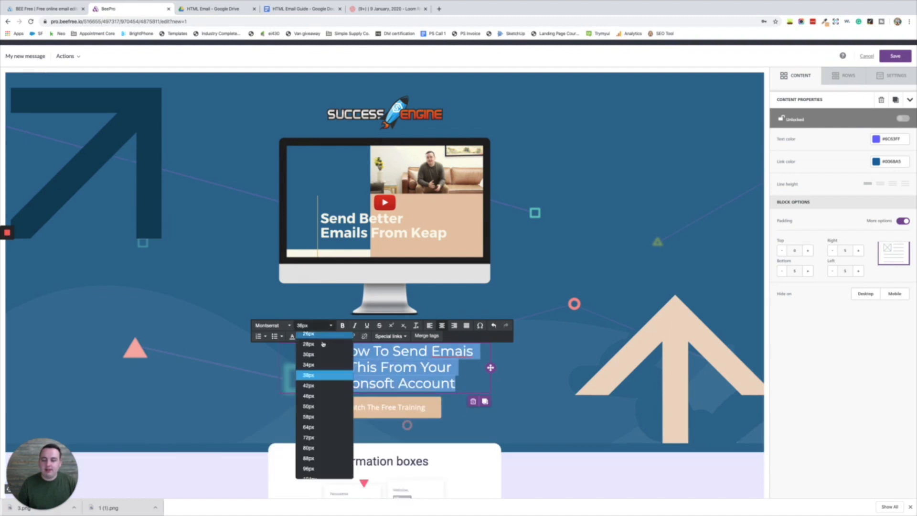
{"action": "left_click", "coordinate": [319, 386]}
{"action": "left_click", "coordinate": [439, 343]}
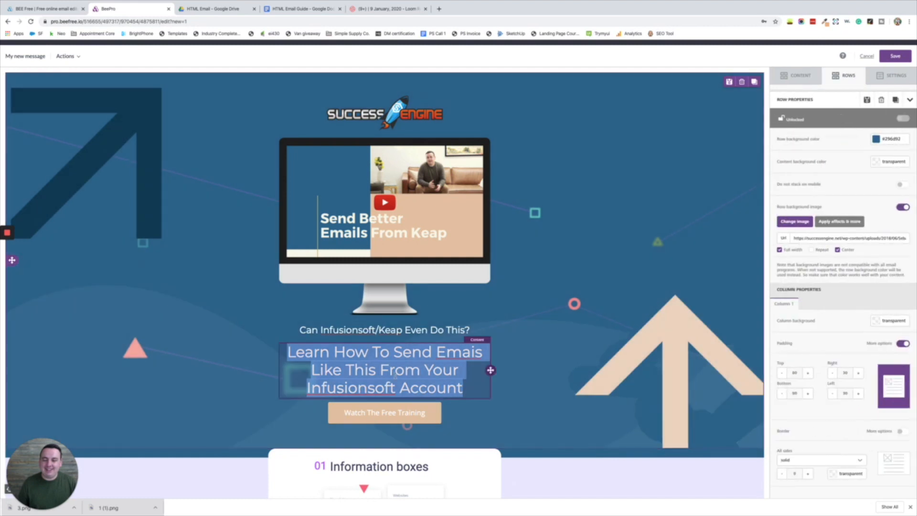
- Set the subheading font size to 24px
{"action": "triple_click", "coordinate": [438, 337]}
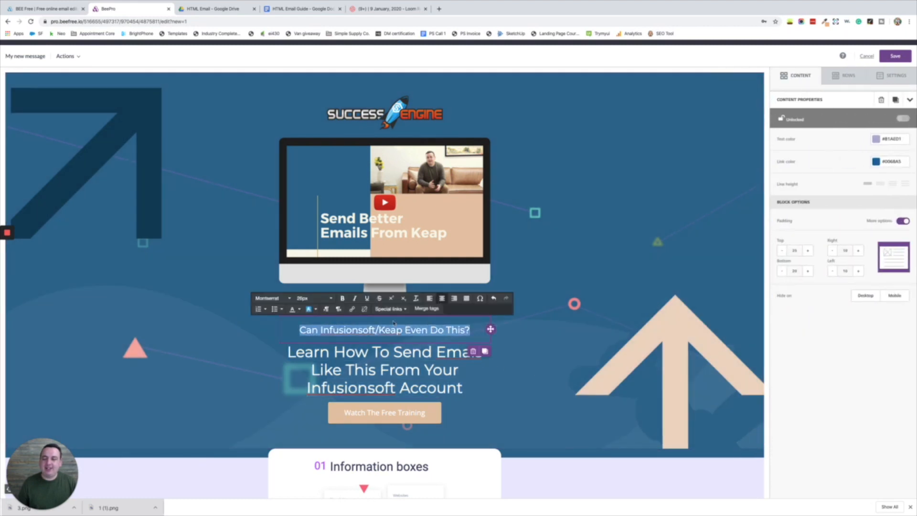
{"action": "left_click", "coordinate": [329, 298]}
{"action": "left_click", "coordinate": [311, 411]}
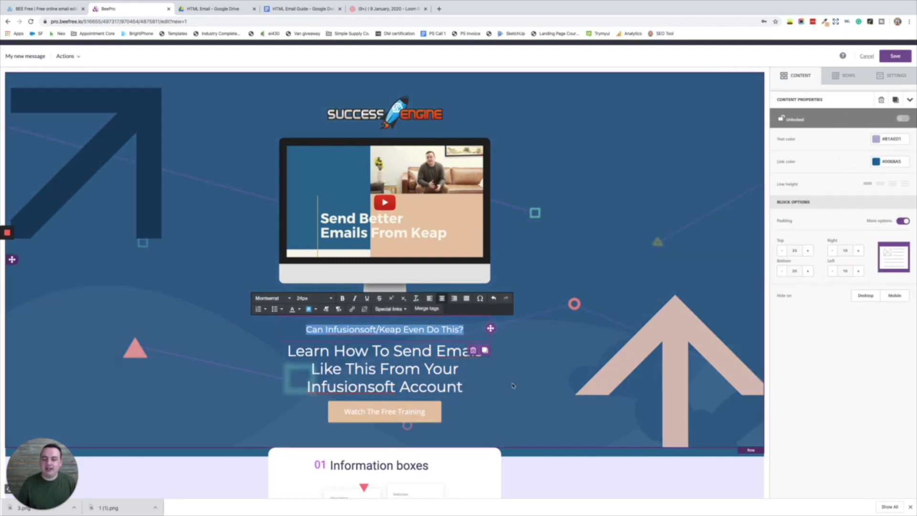
{"action": "left_click", "coordinate": [267, 416]}
- Set the 'Watch The Free Training' button label font to Montserrat
{"action": "triple_click", "coordinate": [400, 412]}
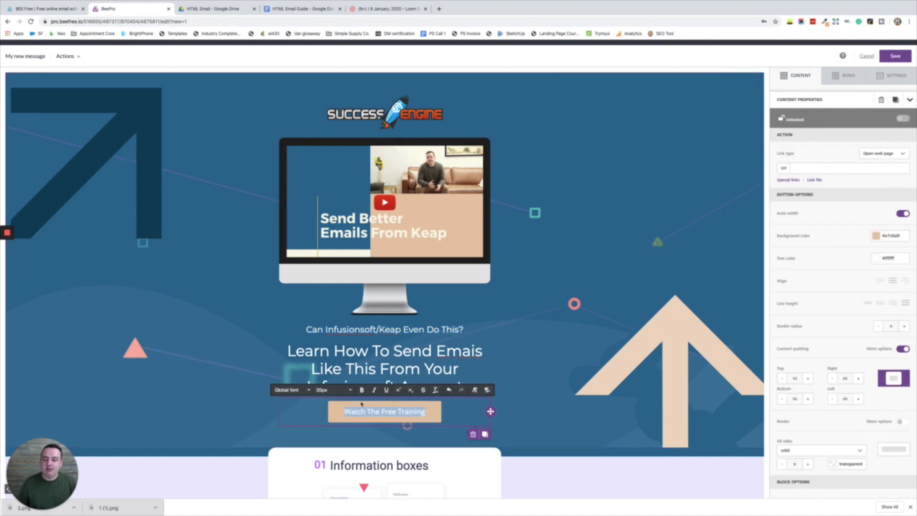
{"action": "left_click", "coordinate": [306, 390]}
{"action": "scroll", "coordinate": [306, 325], "scroll_direction": "down", "scroll_amount": 2}
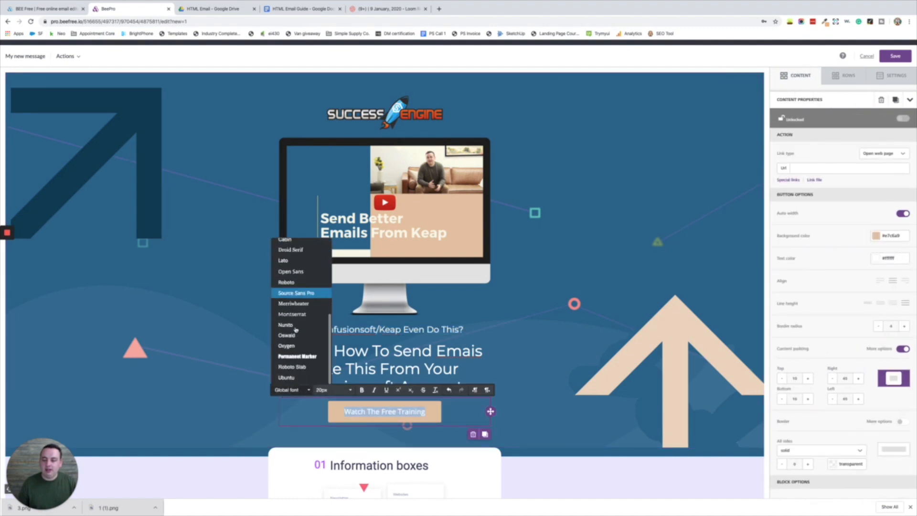
{"action": "left_click", "coordinate": [330, 341]}
{"action": "left_click", "coordinate": [331, 342]}
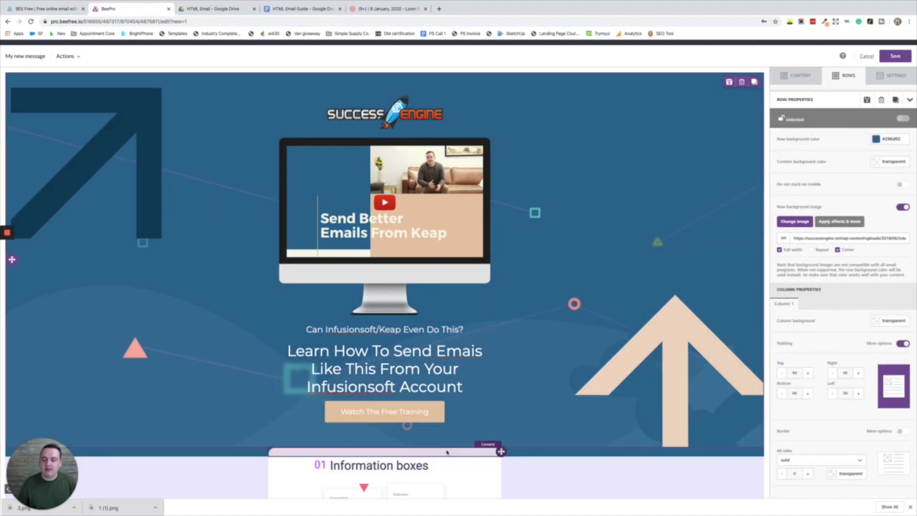
- Raise the banner headline's bottom padding to about 20 px
{"action": "left_click", "coordinate": [394, 389]}
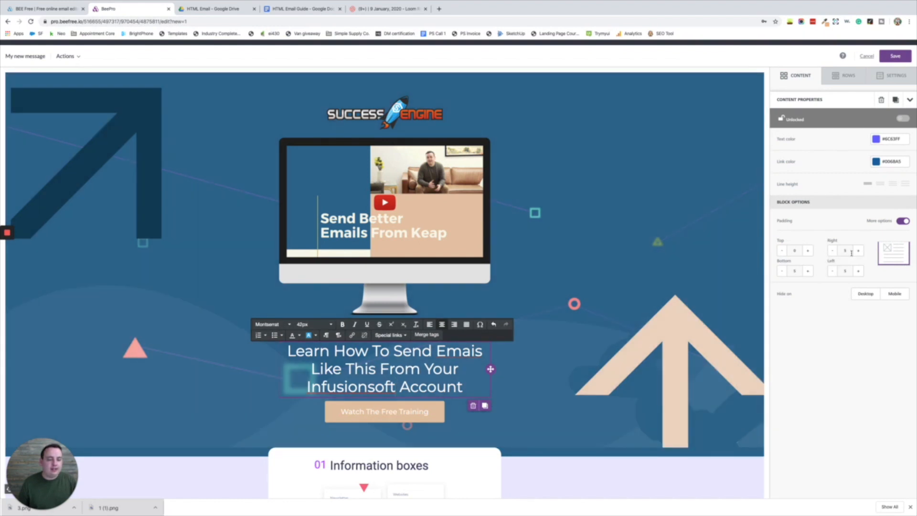
{"action": "left_click", "coordinate": [808, 272]}
{"action": "left_click", "coordinate": [809, 271]}
{"action": "left_click", "coordinate": [809, 272]}
{"action": "left_click", "coordinate": [809, 271]}
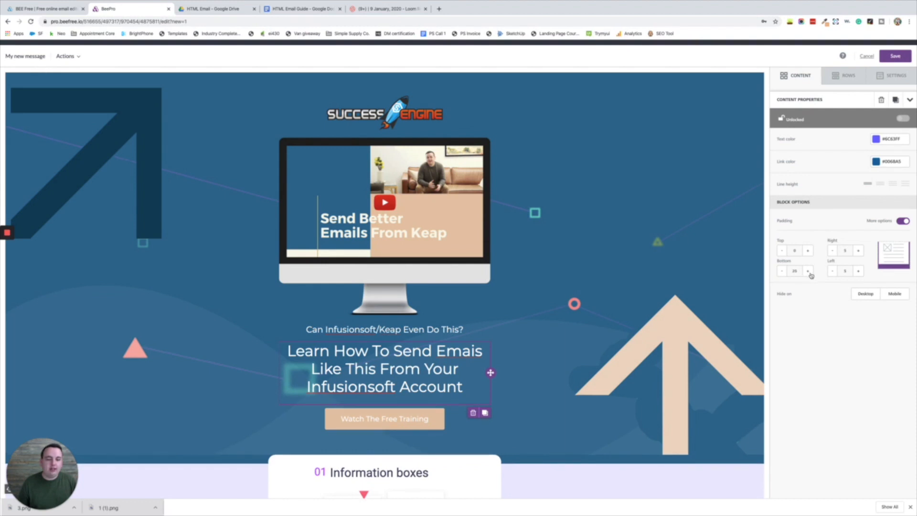
{"action": "left_click", "coordinate": [782, 272]}
{"action": "left_click", "coordinate": [396, 433]}
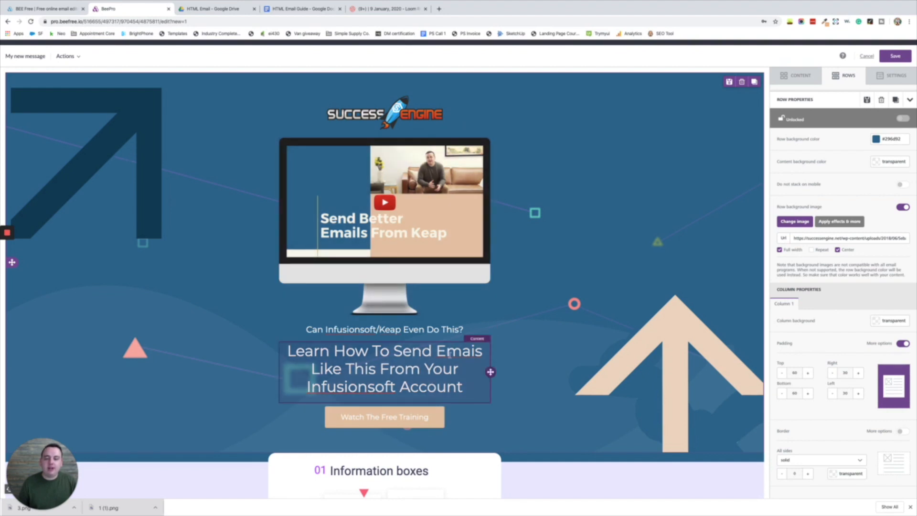
{"action": "scroll", "coordinate": [493, 305], "scroll_direction": "down", "scroll_amount": 3}
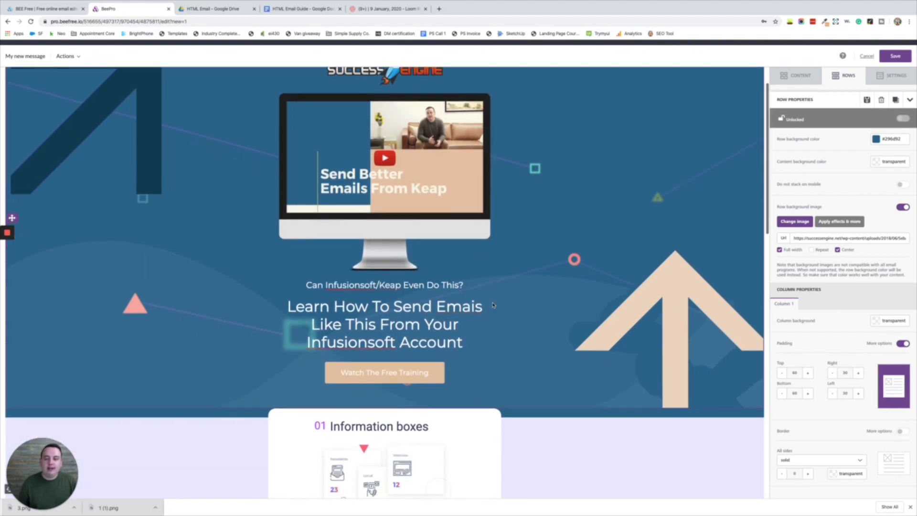
{"action": "scroll", "coordinate": [493, 305], "scroll_direction": "down", "scroll_amount": 4}
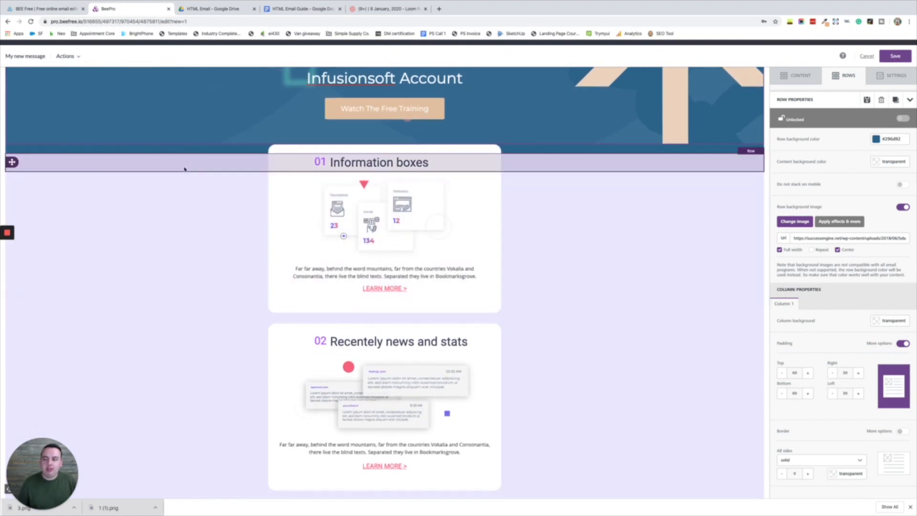
{"action": "scroll", "coordinate": [198, 341], "scroll_direction": "down", "scroll_amount": 1}
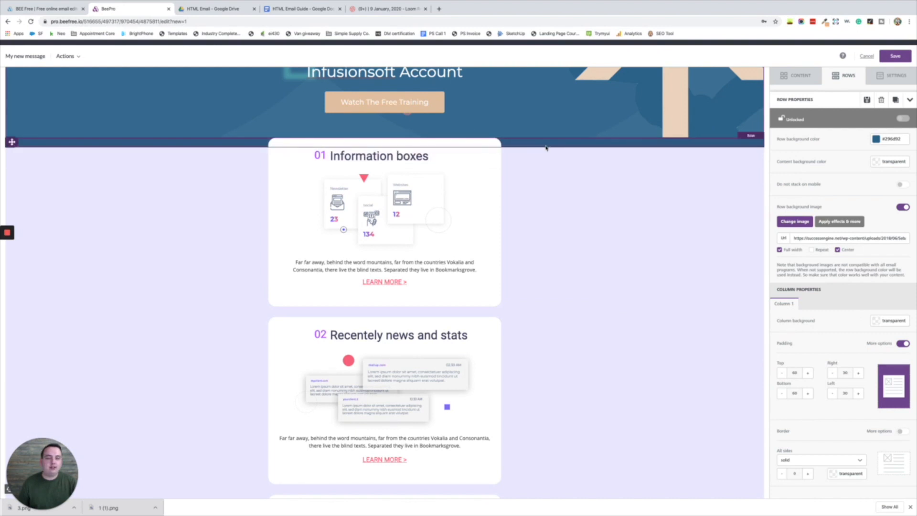
- Add a centred 38px 'What You Will learn' text block above Information boxes
{"action": "left_click", "coordinate": [797, 75]}
{"action": "left_click_drag", "start_coordinate": [796, 121], "coordinate": [440, 141]}
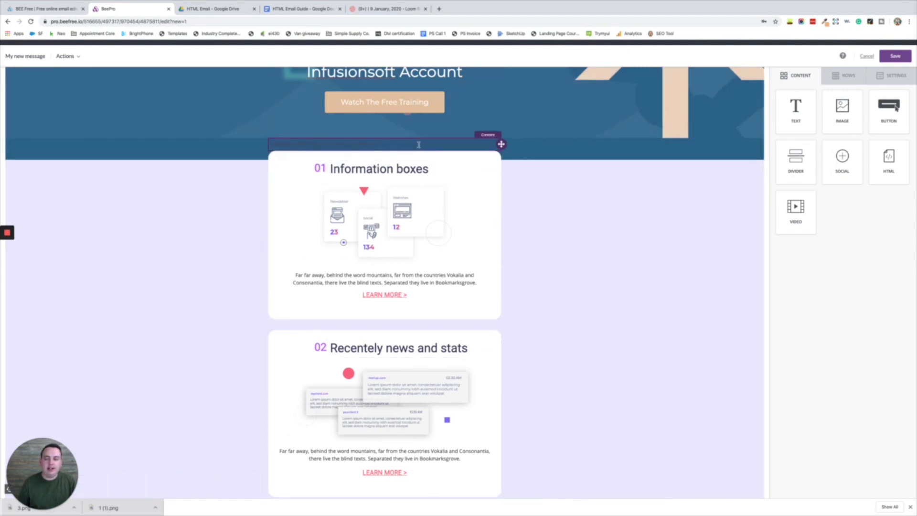
{"action": "left_click", "coordinate": [419, 145]}
{"action": "key", "text": "ctrl+a"}
{"action": "left_click", "coordinate": [313, 120]}
{"action": "scroll", "coordinate": [329, 215], "scroll_direction": "down", "scroll_amount": 3}
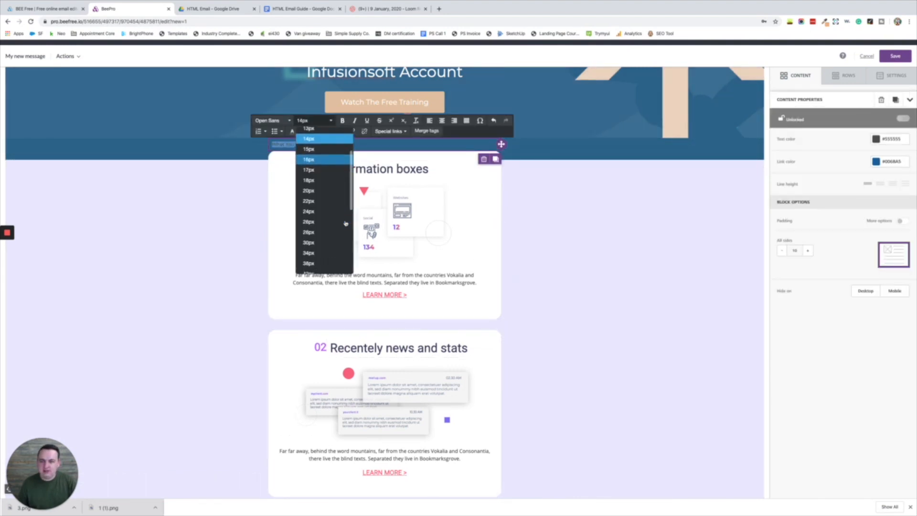
{"action": "left_click", "coordinate": [330, 262]}
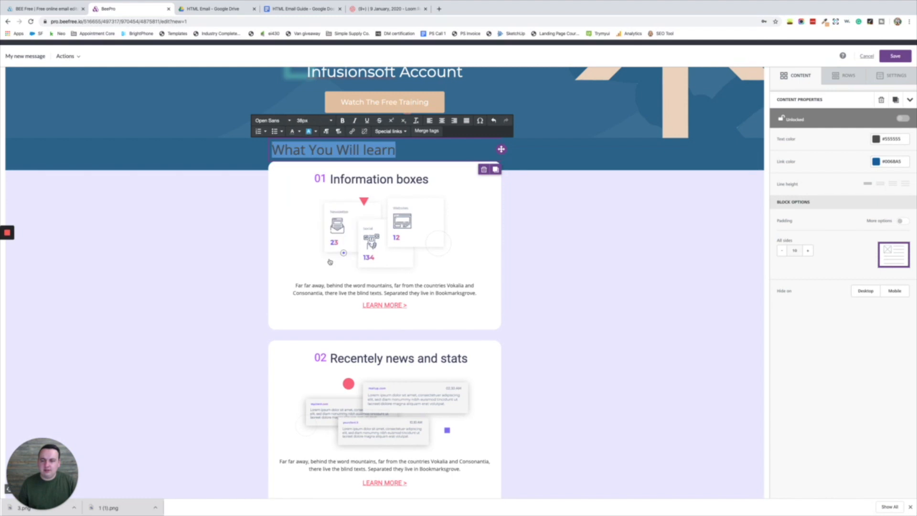
{"action": "left_click", "coordinate": [442, 120]}
- Set the 'What You Will learn' heading in Montserrat at 50px
{"action": "left_click", "coordinate": [281, 121]}
{"action": "scroll", "coordinate": [282, 201], "scroll_direction": "down", "scroll_amount": 1}
{"action": "left_click", "coordinate": [275, 197]}
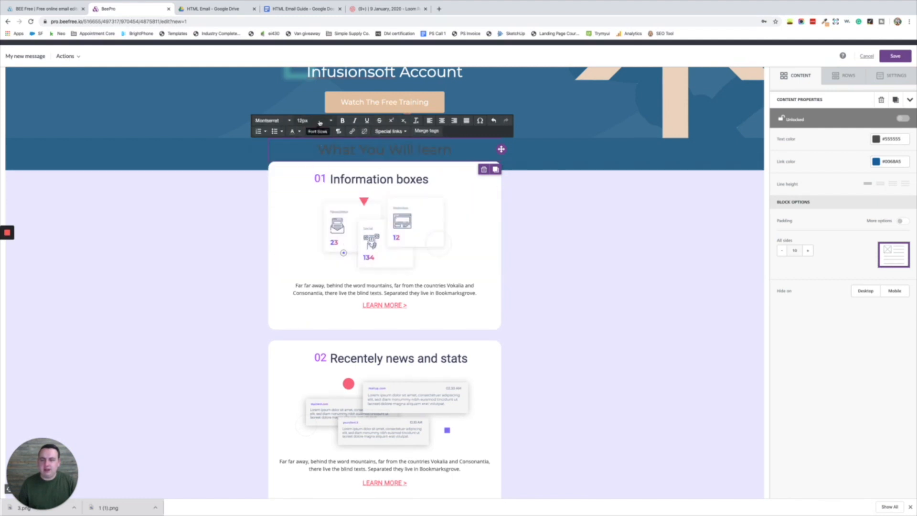
{"action": "triple_click", "coordinate": [350, 150]}
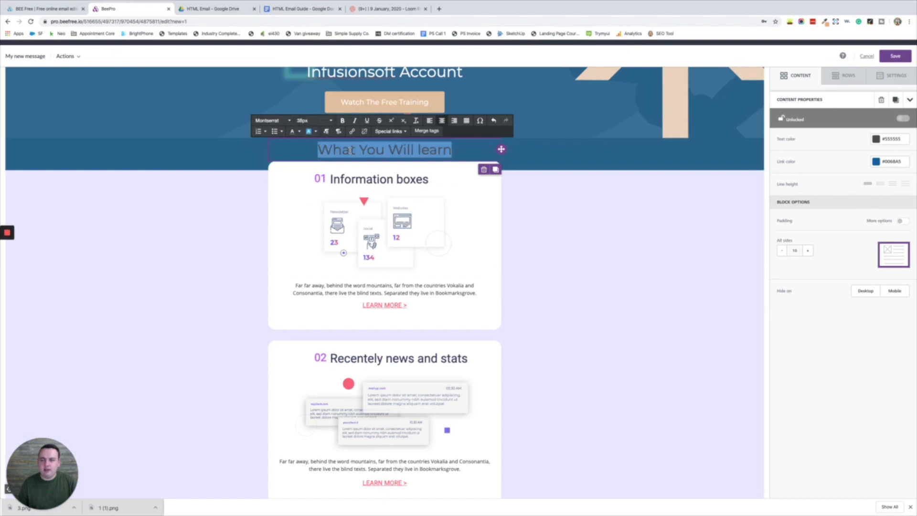
{"action": "left_click", "coordinate": [330, 121]}
{"action": "scroll", "coordinate": [321, 211], "scroll_direction": "down", "scroll_amount": 1}
{"action": "left_click", "coordinate": [310, 251]}
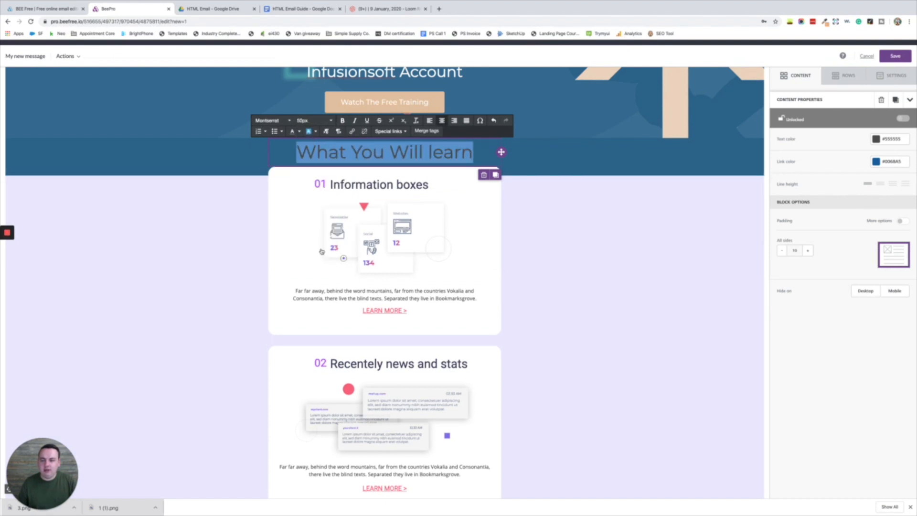
{"action": "left_click", "coordinate": [299, 133]}
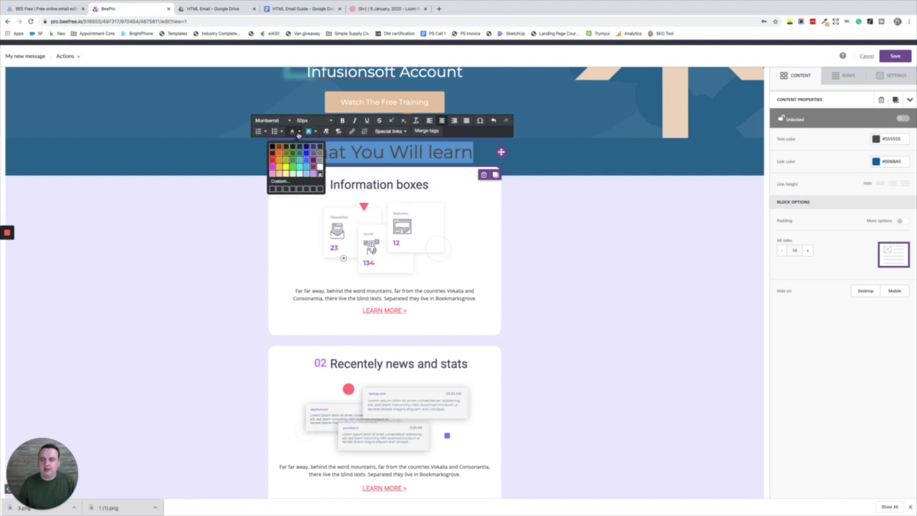
- Make the heading row background transparent and the heading text black
{"action": "left_click", "coordinate": [180, 162]}
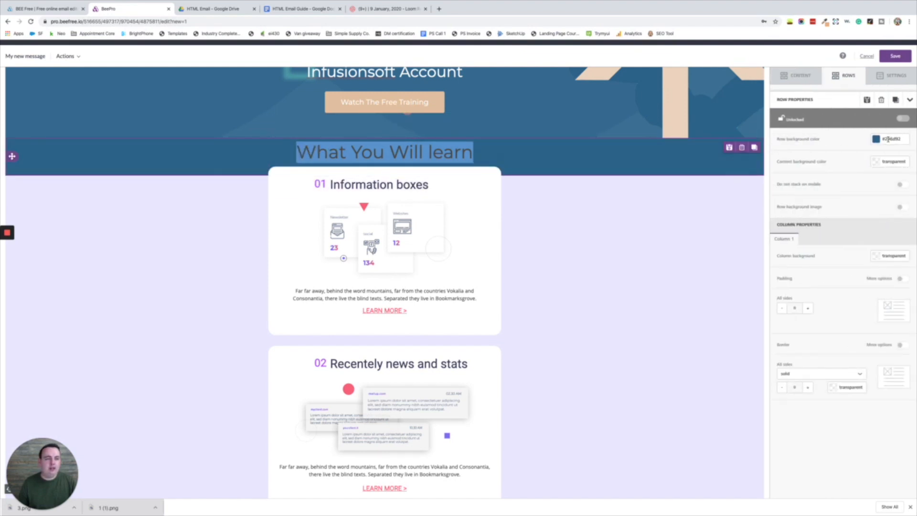
{"action": "left_click", "coordinate": [876, 140]}
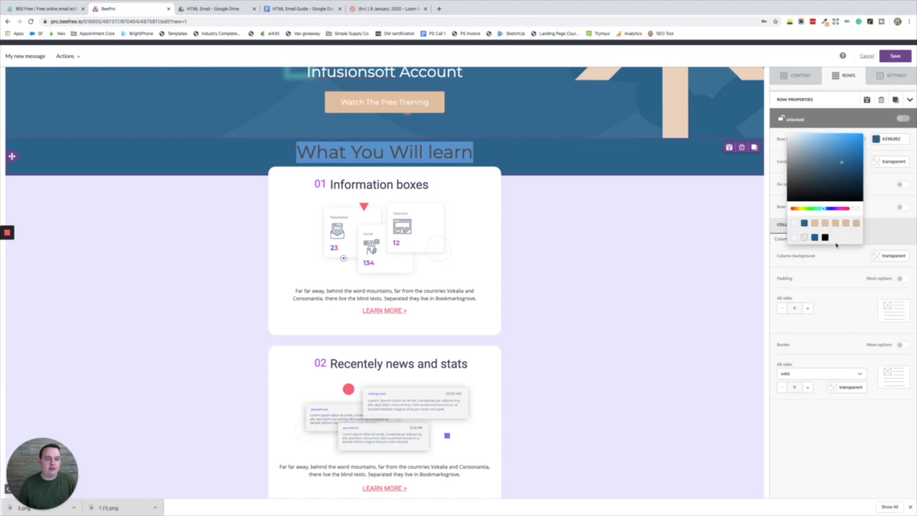
{"action": "left_click", "coordinate": [800, 235]}
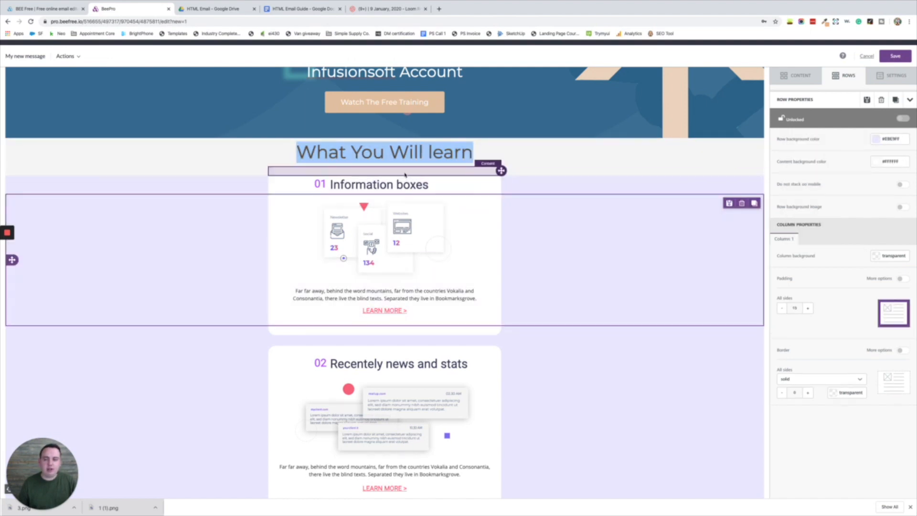
{"action": "left_click", "coordinate": [452, 154]}
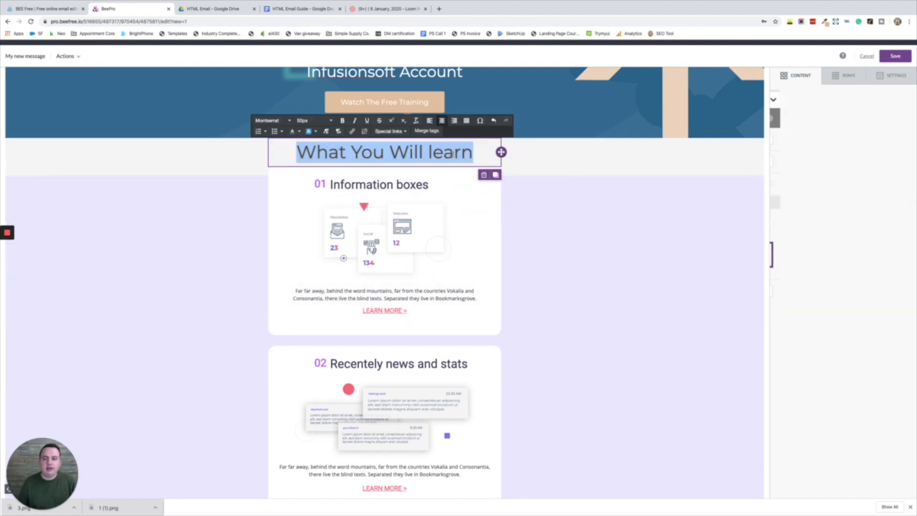
{"action": "left_click", "coordinate": [298, 132]}
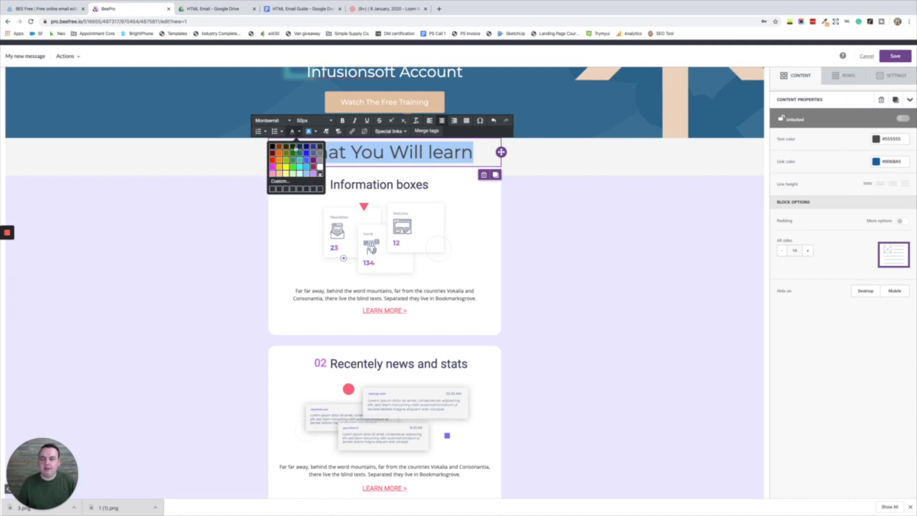
{"action": "left_click", "coordinate": [272, 148]}
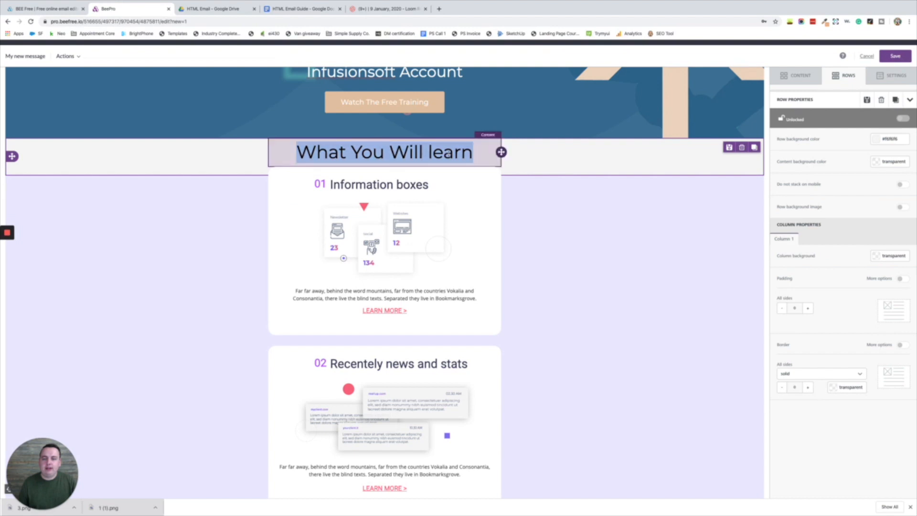
- Set heading top padding to 40 with bottom at 10, and place a divider beneath
{"action": "left_click", "coordinate": [900, 221]}
{"action": "left_click", "coordinate": [807, 251]}
{"action": "left_click", "coordinate": [807, 251]}
{"action": "left_click", "coordinate": [807, 251]}
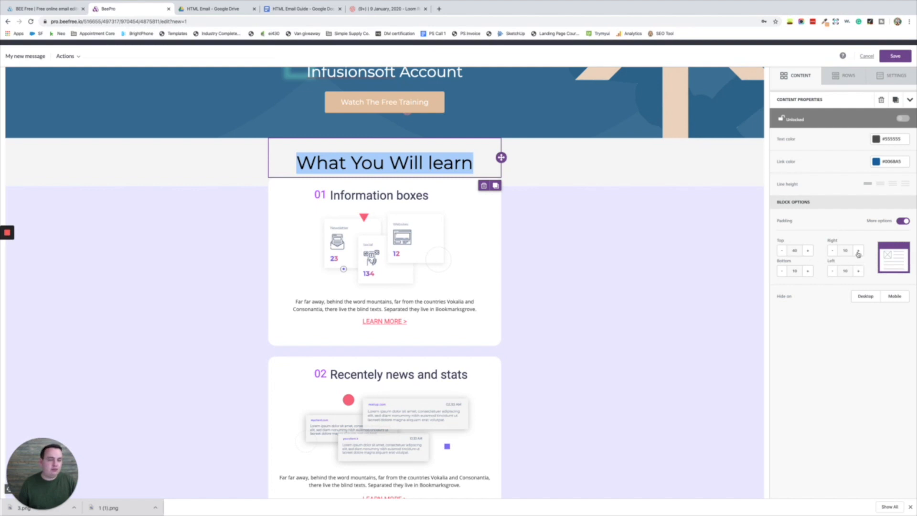
{"action": "left_click", "coordinate": [808, 271]}
{"action": "left_click", "coordinate": [808, 271]}
{"action": "left_click", "coordinate": [808, 271]}
{"action": "left_click", "coordinate": [808, 272]}
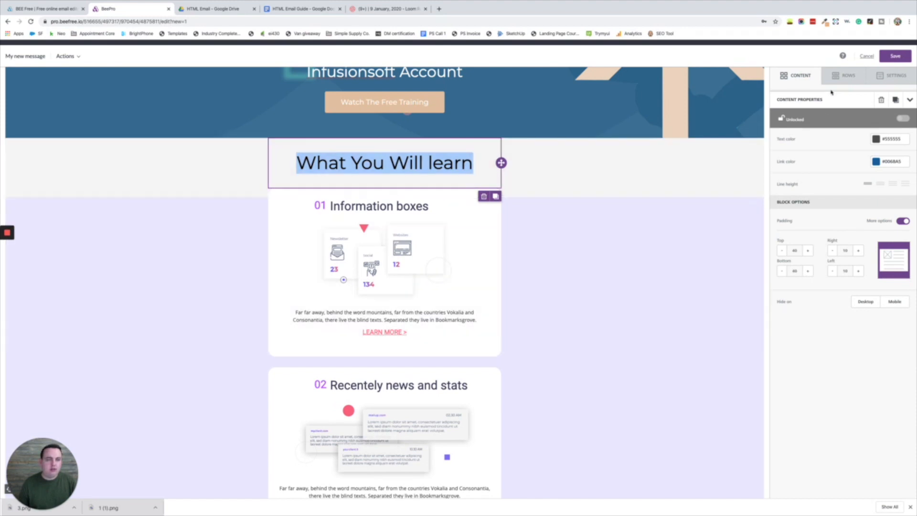
{"action": "left_click", "coordinate": [782, 272]}
{"action": "left_click", "coordinate": [782, 271]}
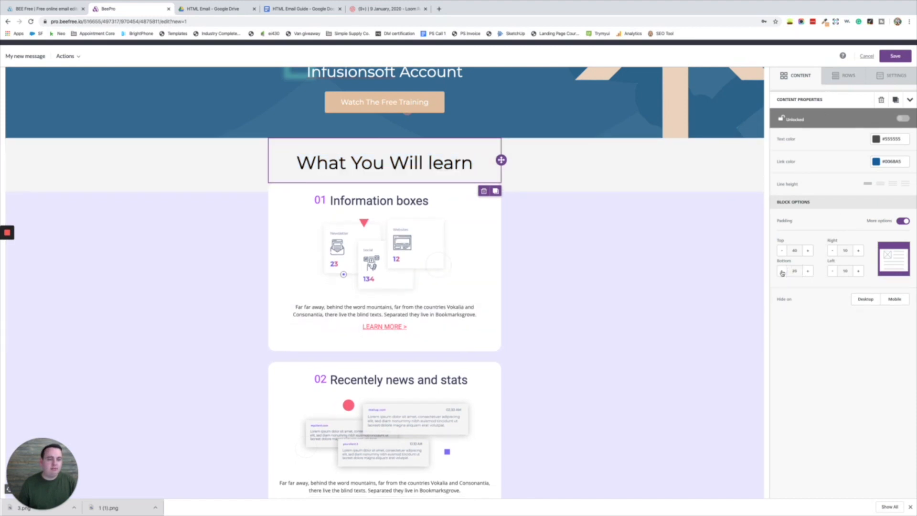
{"action": "left_click", "coordinate": [783, 272]}
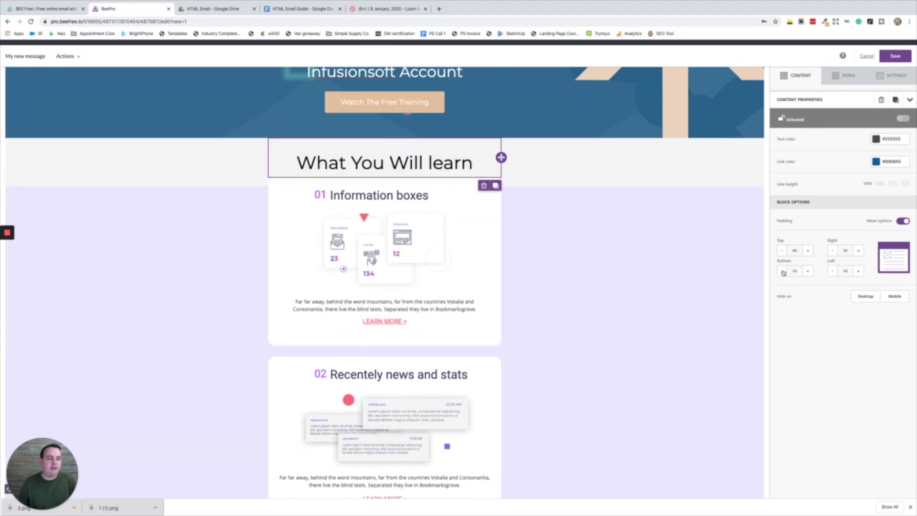
{"action": "left_click", "coordinate": [789, 78]}
{"action": "left_click_drag", "start_coordinate": [793, 183], "coordinate": [475, 177]}
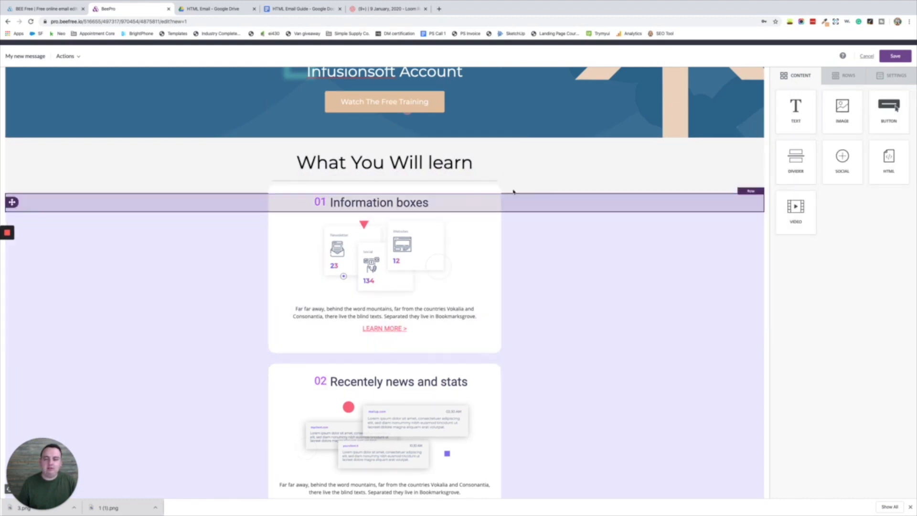
- Set the divider under 'What You Will learn' to a 3 px line width
{"action": "left_click", "coordinate": [453, 180]}
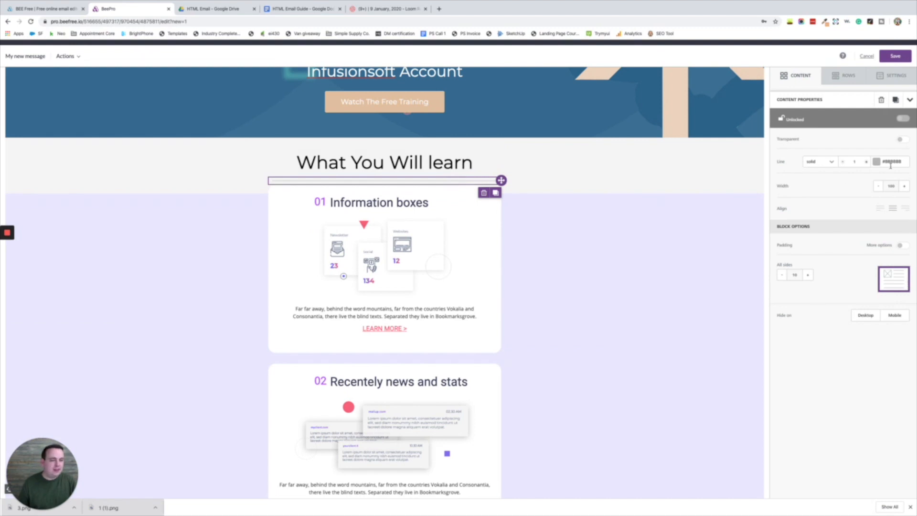
{"action": "left_click", "coordinate": [867, 162]}
{"action": "left_click", "coordinate": [866, 162]}
{"action": "left_click", "coordinate": [844, 163]}
{"action": "left_click", "coordinate": [844, 163]}
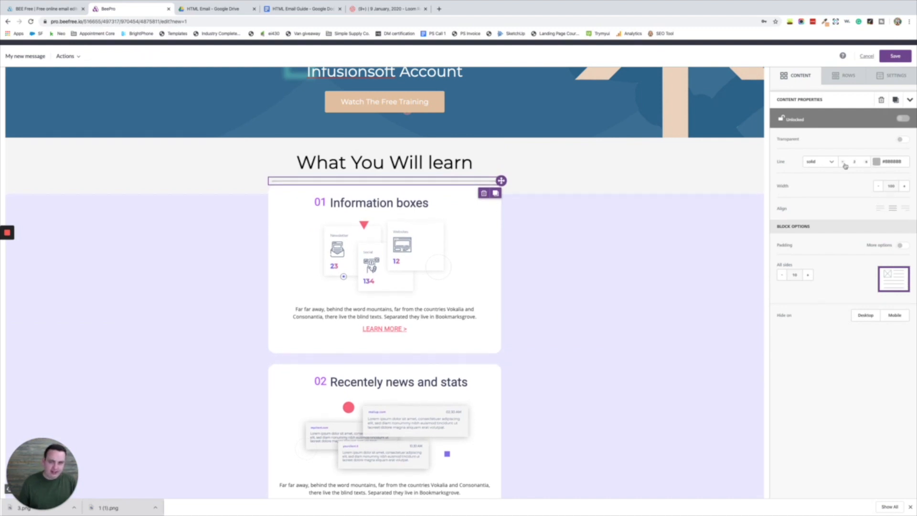
{"action": "left_click", "coordinate": [865, 165]}
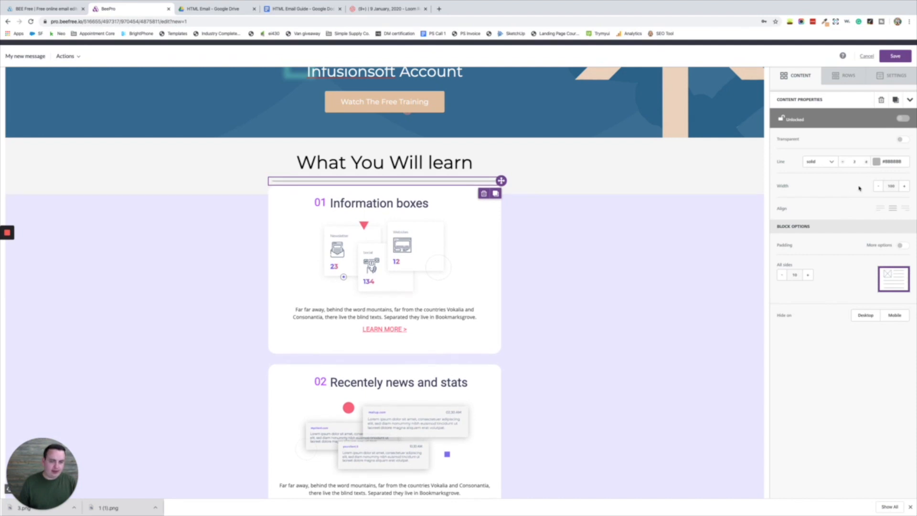
{"action": "left_click", "coordinate": [589, 242]}
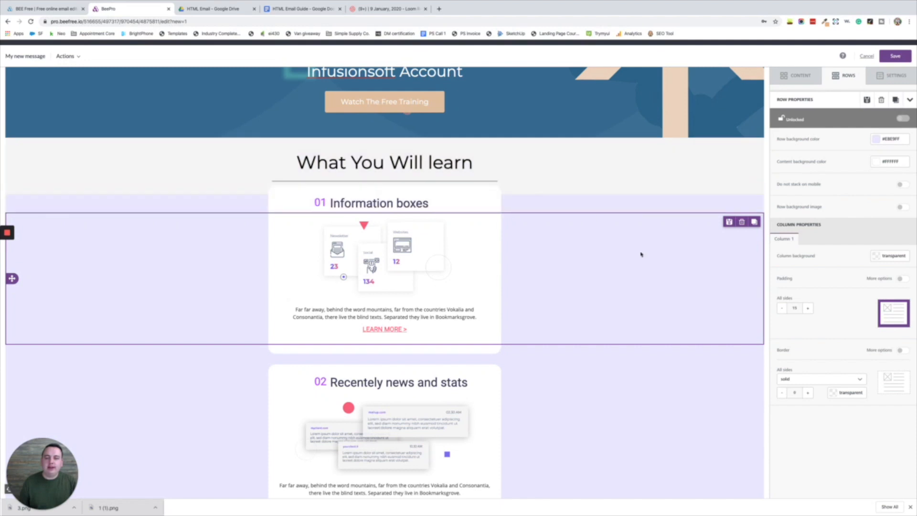
- Apply #f4f4f4 backgrounds to the heading row, both Information boxes rows and the thin row
{"action": "left_click", "coordinate": [690, 170]}
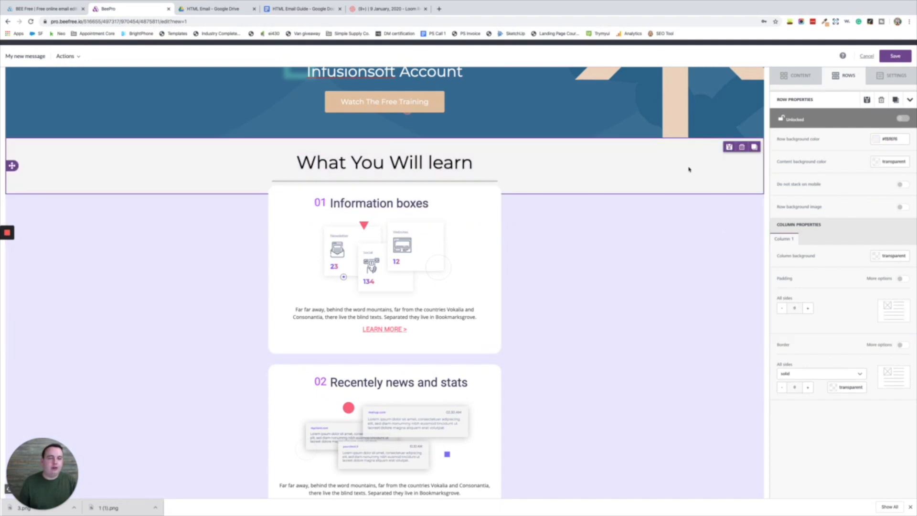
{"action": "left_click", "coordinate": [891, 138]}
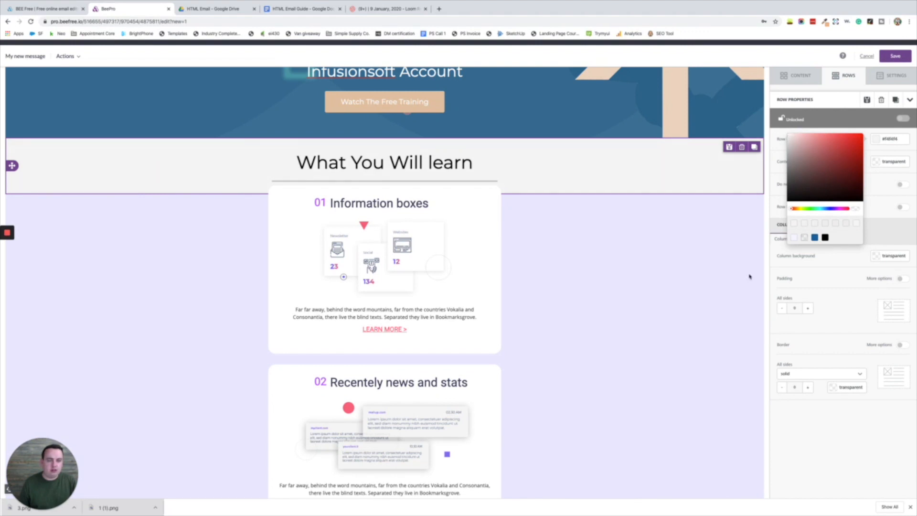
{"action": "left_click", "coordinate": [892, 139]}
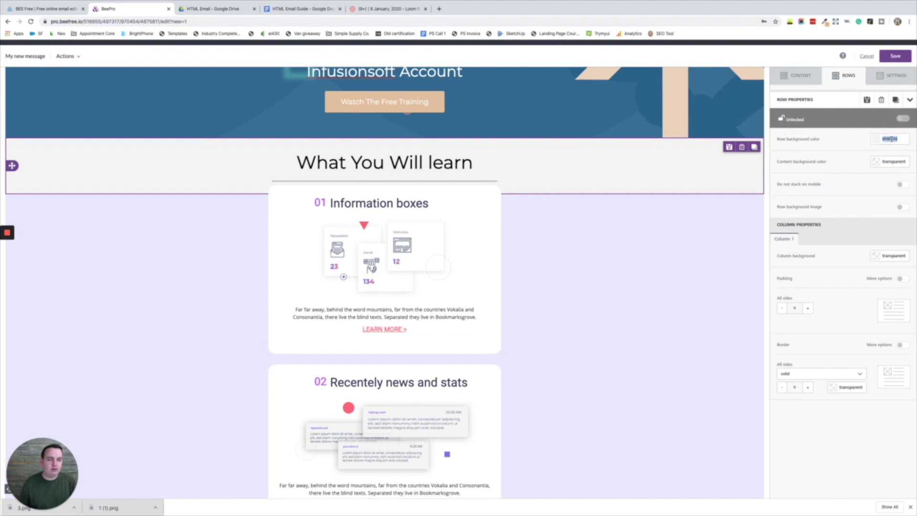
{"action": "left_click", "coordinate": [710, 202]}
{"action": "left_click", "coordinate": [892, 138]}
{"action": "left_click", "coordinate": [707, 242]}
{"action": "left_click", "coordinate": [896, 138]}
{"action": "left_click", "coordinate": [896, 139]}
{"action": "left_click", "coordinate": [687, 357]}
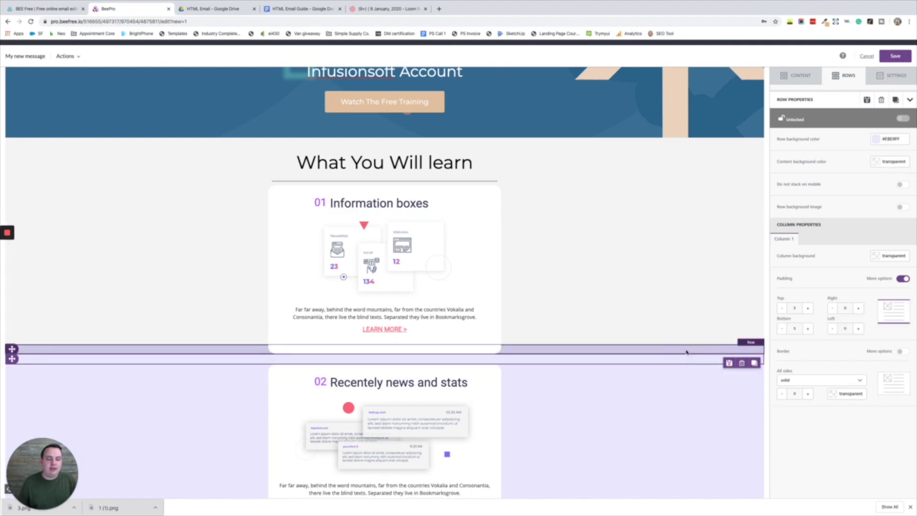
{"action": "left_click", "coordinate": [876, 138]}
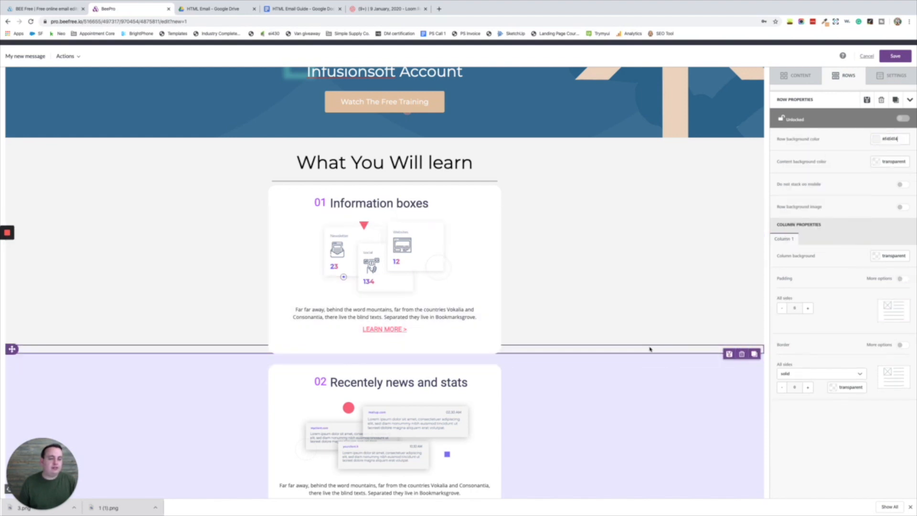
{"action": "scroll", "coordinate": [644, 344], "scroll_direction": "down", "scroll_amount": 2}
{"action": "scroll", "coordinate": [640, 301], "scroll_direction": "down", "scroll_amount": 6}
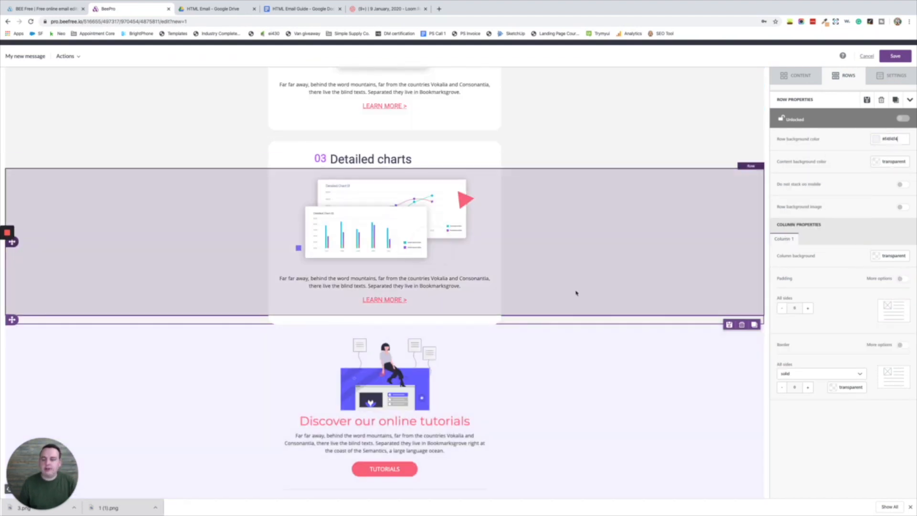
- Copy the header's #296d92 and apply it to the thin row and tutorials row
{"action": "scroll", "coordinate": [578, 293], "scroll_direction": "up", "scroll_amount": 10}
{"action": "scroll", "coordinate": [578, 296], "scroll_direction": "up", "scroll_amount": 4}
{"action": "left_click", "coordinate": [642, 237]}
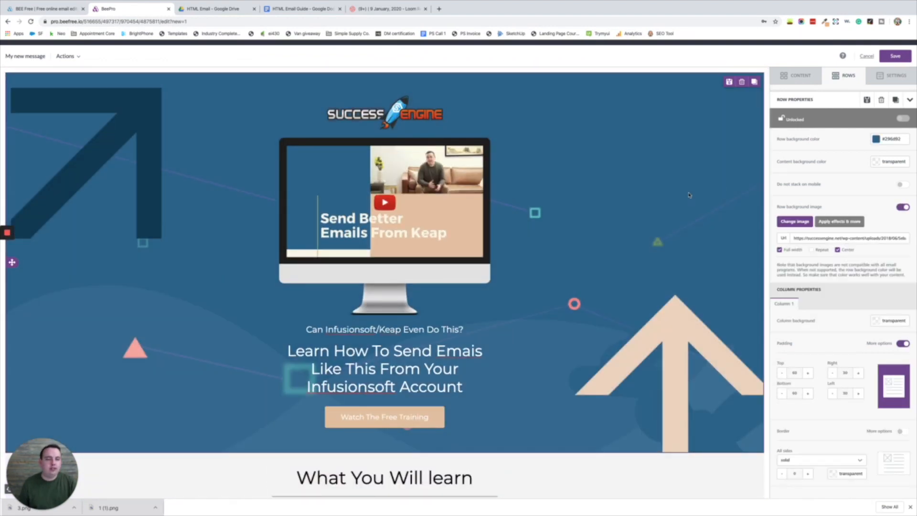
{"action": "triple_click", "coordinate": [901, 139]}
{"action": "key", "text": "ctrl+c"}
{"action": "scroll", "coordinate": [604, 222], "scroll_direction": "down", "scroll_amount": 10}
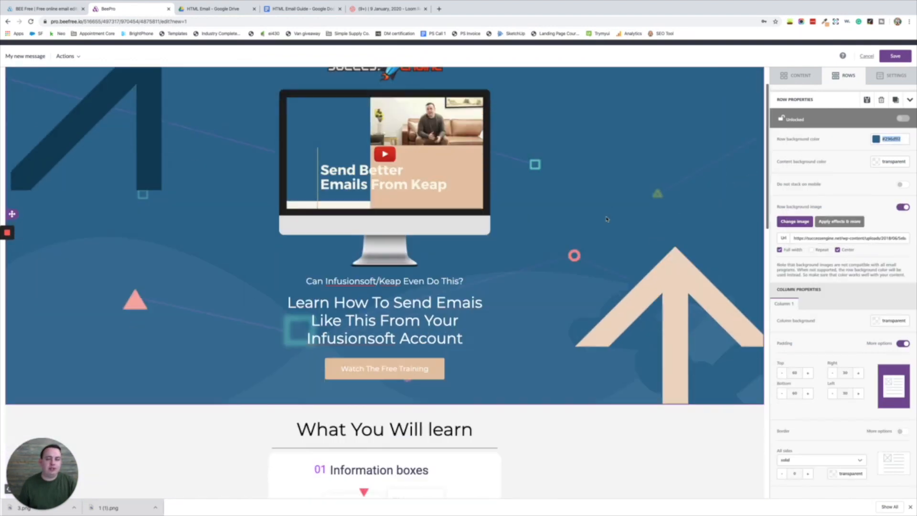
{"action": "left_click", "coordinate": [543, 204]}
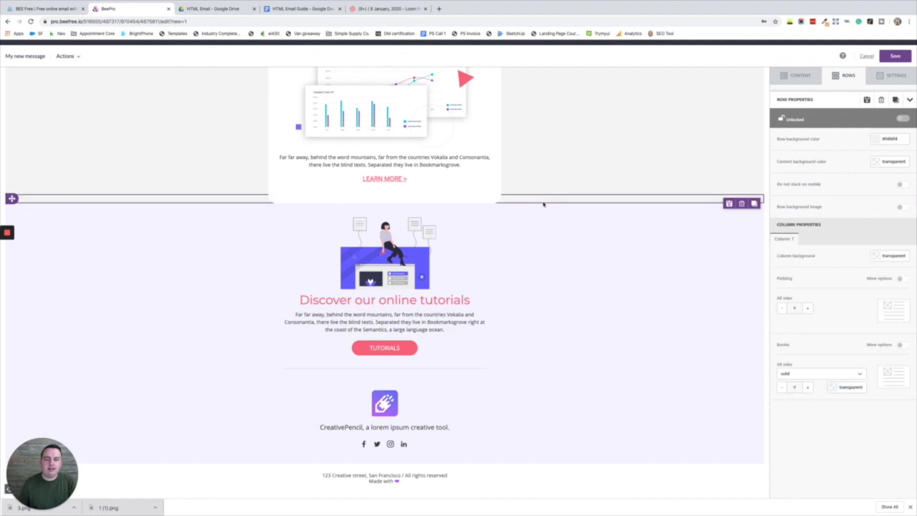
{"action": "left_click", "coordinate": [889, 138]}
{"action": "key", "text": "ctrl+v"}
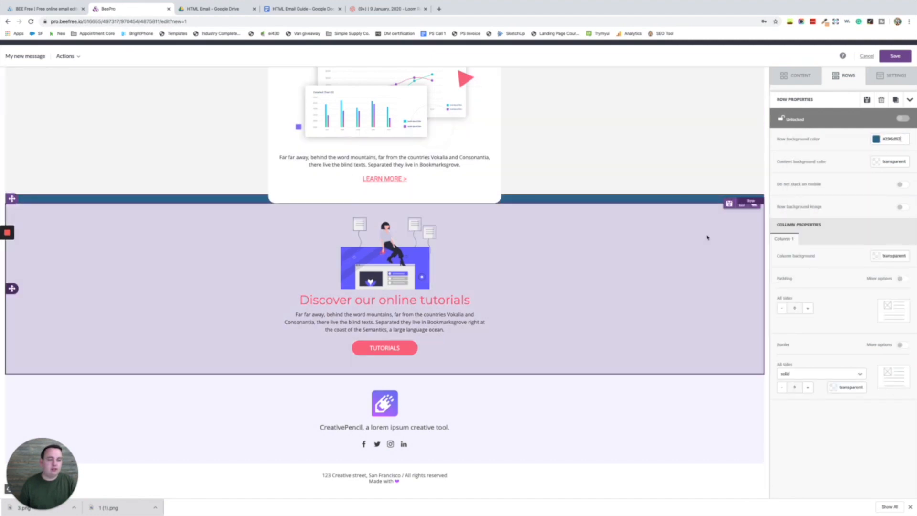
{"action": "left_click", "coordinate": [707, 235]}
{"action": "left_click", "coordinate": [894, 139]}
{"action": "key", "text": "ctrl+v"}
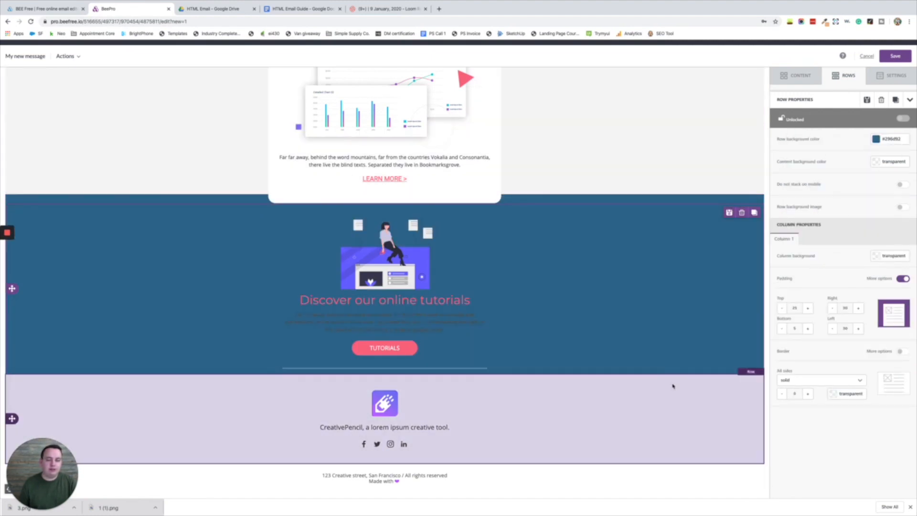
- Return the footer row's background to light grey #f4f4f4
{"action": "left_click", "coordinate": [674, 385]}
{"action": "left_click", "coordinate": [896, 138]}
{"action": "key", "text": "ctrl+v"}
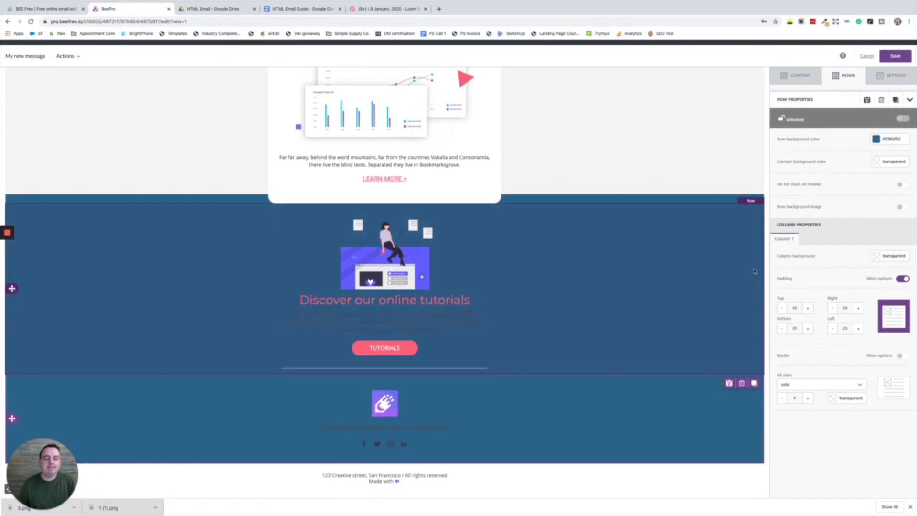
{"action": "left_click", "coordinate": [892, 139]}
{"action": "key", "text": "super+shift+v"}
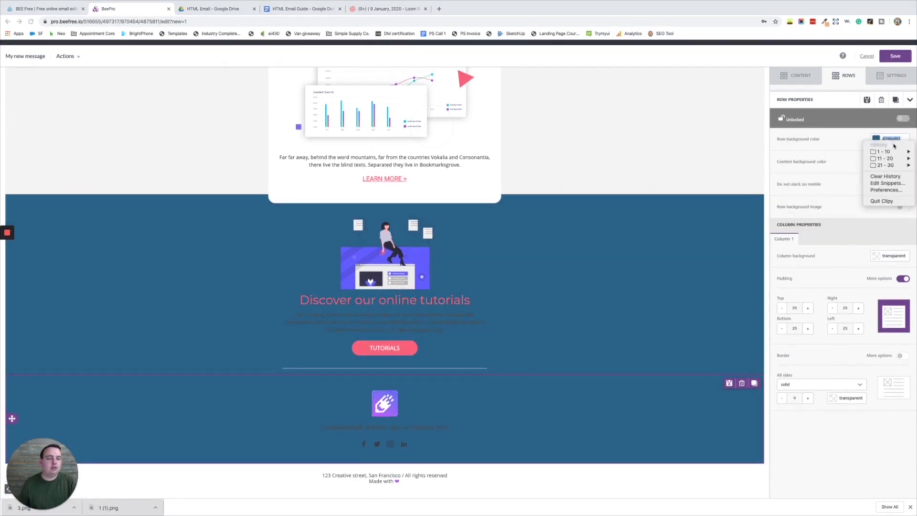
{"action": "mouse_move", "coordinate": [881, 151]}
{"action": "left_click", "coordinate": [827, 160]}
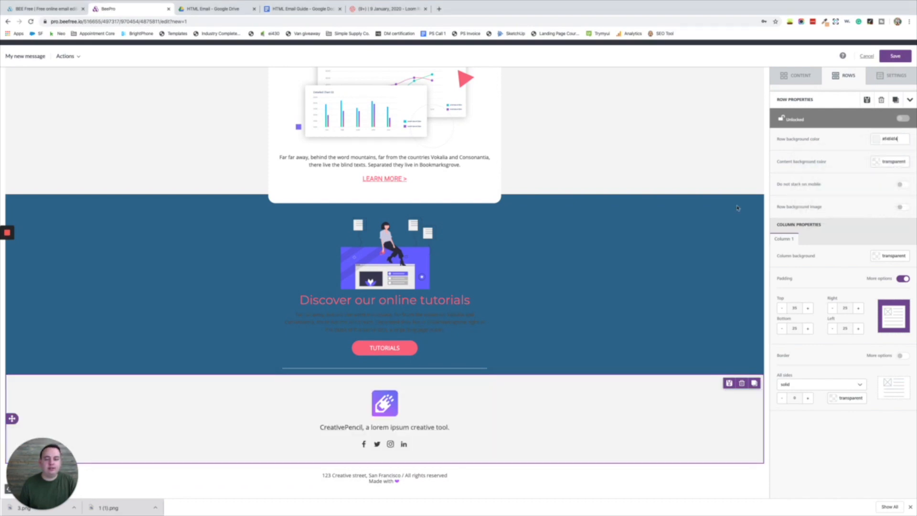
{"action": "left_click", "coordinate": [686, 236]}
{"action": "scroll", "coordinate": [693, 172], "scroll_direction": "up", "scroll_amount": 1}
{"action": "scroll", "coordinate": [624, 273], "scroll_direction": "down", "scroll_amount": 1}
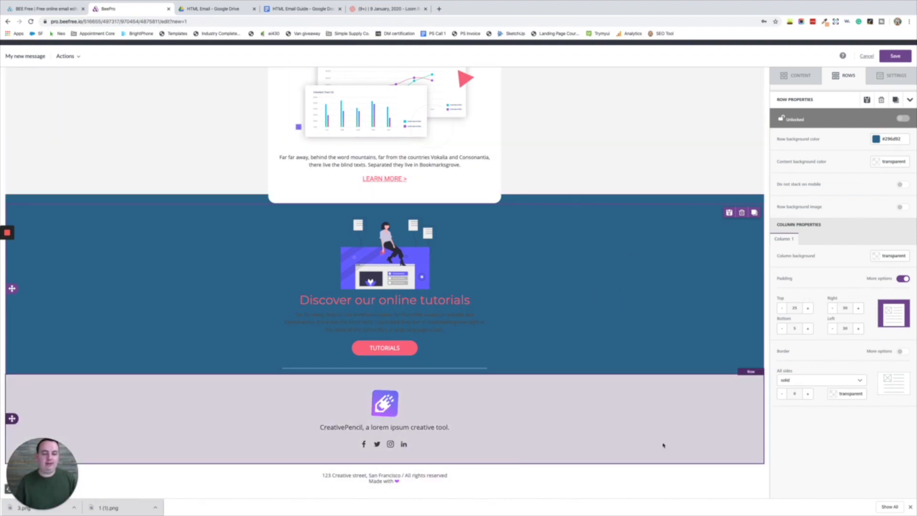
{"action": "scroll", "coordinate": [680, 296], "scroll_direction": "up", "scroll_amount": 2}
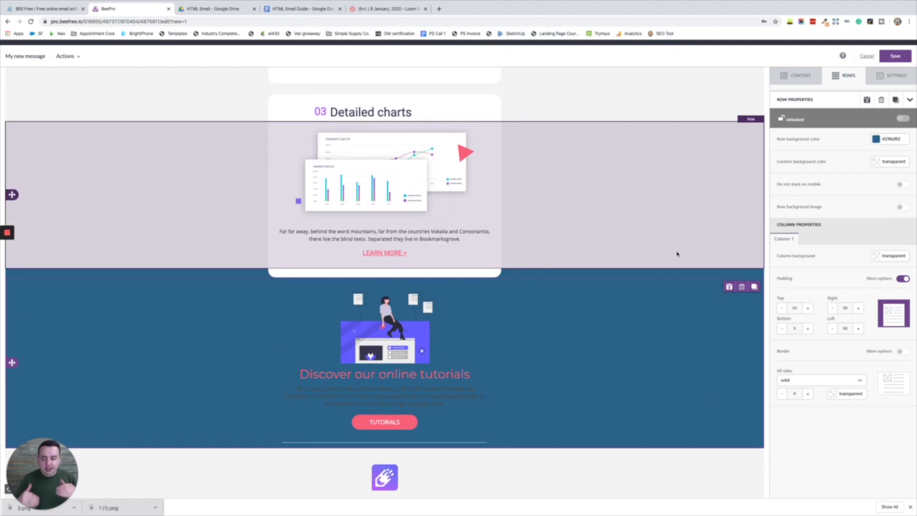
- Paste new description text into each of the three numbered cards' paragraphs
{"action": "scroll", "coordinate": [653, 134], "scroll_direction": "up", "scroll_amount": 15}
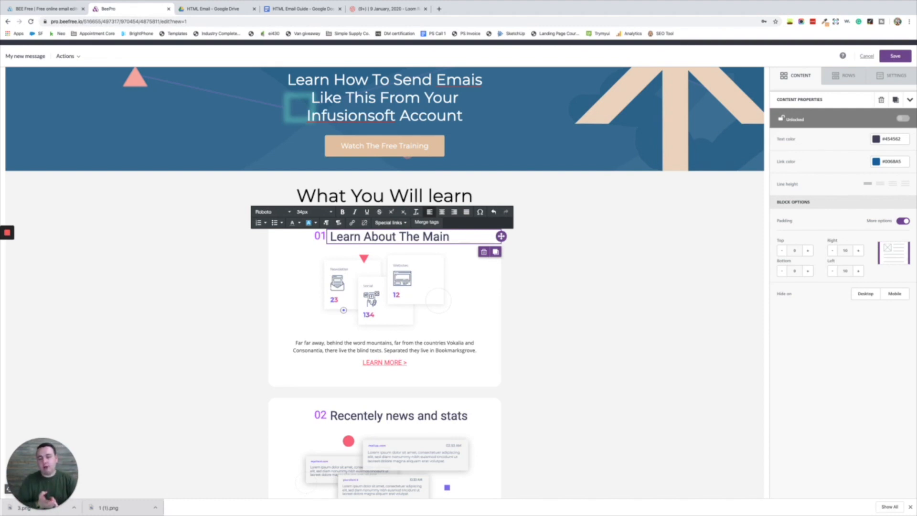
{"action": "scroll", "coordinate": [330, 286], "scroll_direction": "down", "scroll_amount": 3}
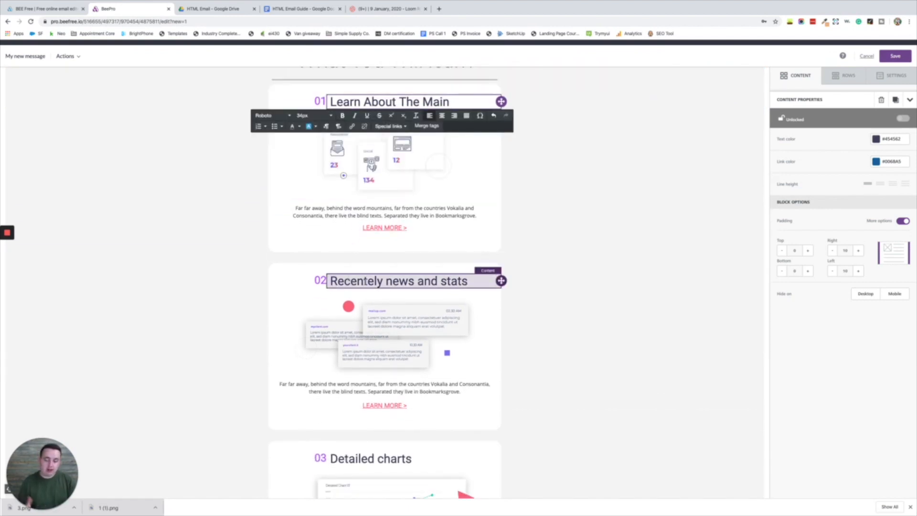
{"action": "scroll", "coordinate": [367, 267], "scroll_direction": "down", "scroll_amount": 2}
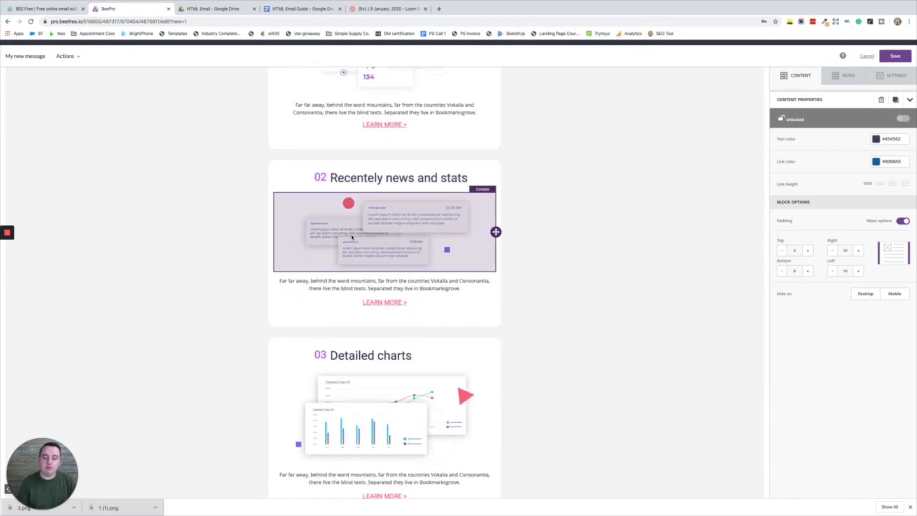
{"action": "scroll", "coordinate": [355, 225], "scroll_direction": "down", "scroll_amount": 3}
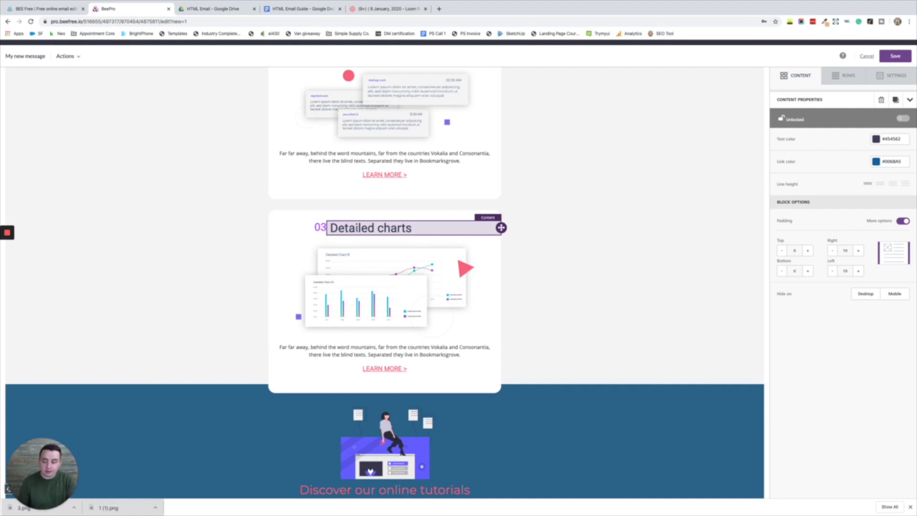
{"action": "scroll", "coordinate": [358, 228], "scroll_direction": "up", "scroll_amount": 15}
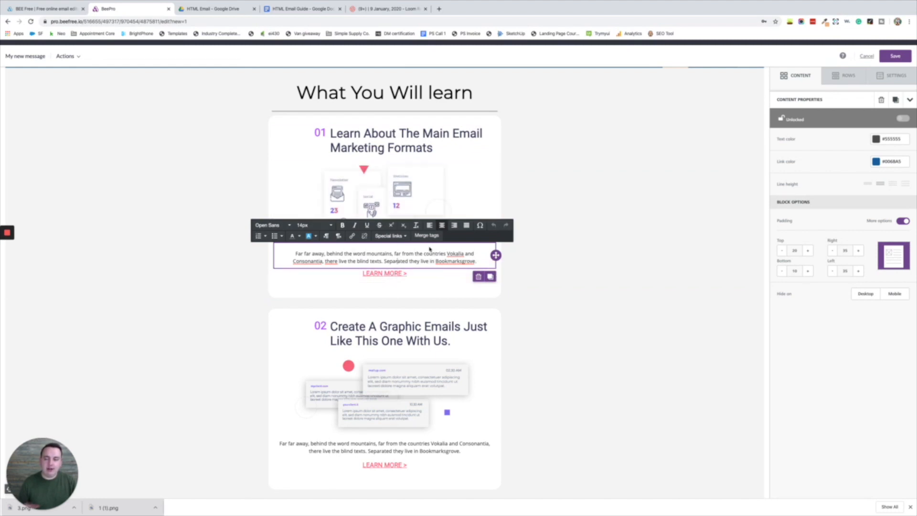
{"action": "key", "text": "ctrl+a"}
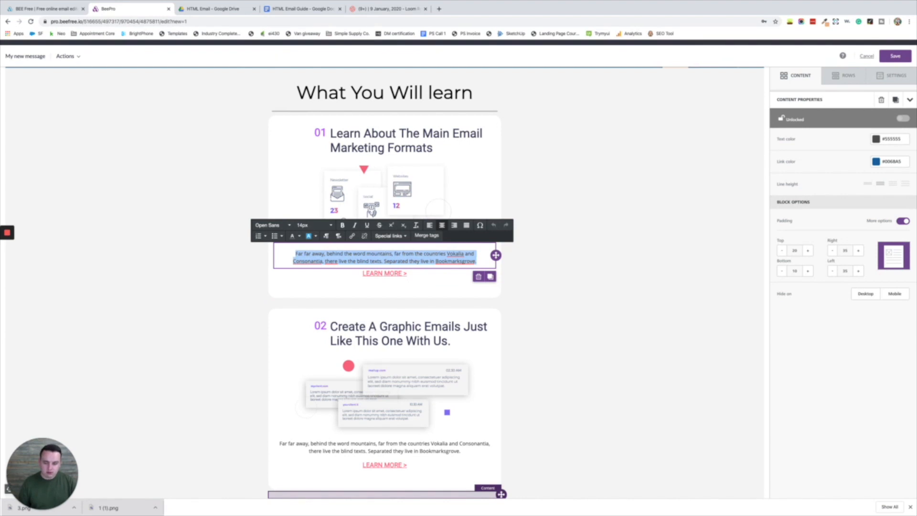
{"action": "key", "text": "ctrl+v"}
{"action": "scroll", "coordinate": [382, 334], "scroll_direction": "down", "scroll_amount": 5}
{"action": "left_click", "coordinate": [382, 253]}
{"action": "key", "text": "ctrl+a"}
{"action": "type", "text": "We will go through the process of creating our very first graphic or HTML email so you can get a real behind the scenes look at what it will take for you to do the same."}
{"action": "scroll", "coordinate": [382, 334], "scroll_direction": "down", "scroll_amount": 4}
{"action": "left_click", "coordinate": [402, 336]}
{"action": "key", "text": "ctrl+a"}
{"action": "key", "text": "ctrl+v"}
- Set the card paragraphs' font to Open Sans
{"action": "left_click", "coordinate": [271, 305]}
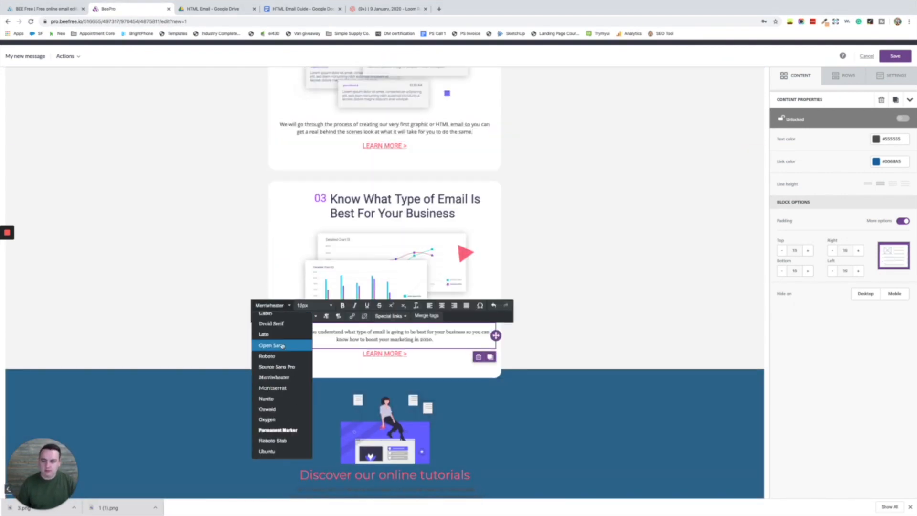
{"action": "left_click", "coordinate": [283, 345]}
{"action": "scroll", "coordinate": [382, 287], "scroll_direction": "up", "scroll_amount": 5}
{"action": "key", "text": "ctrl+a"}
{"action": "left_click", "coordinate": [271, 287]}
{"action": "left_click", "coordinate": [277, 368]}
- Select a card image and choose a replacement file in the image file manager
{"action": "scroll", "coordinate": [382, 286], "scroll_direction": "up", "scroll_amount": 4}
{"action": "left_click", "coordinate": [143, 239]}
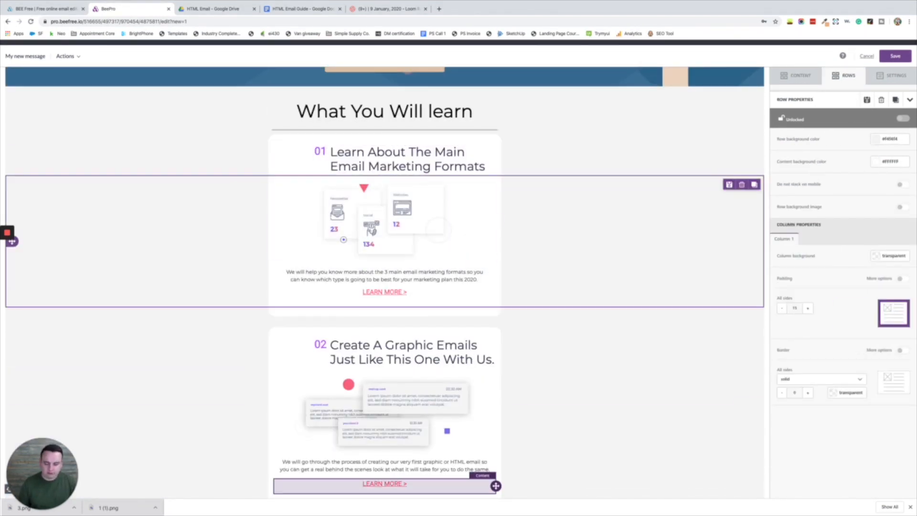
{"action": "scroll", "coordinate": [382, 287], "scroll_direction": "down", "scroll_amount": 5}
{"action": "left_click", "coordinate": [389, 205]}
{"action": "scroll", "coordinate": [382, 286], "scroll_direction": "down", "scroll_amount": 4}
{"action": "scroll", "coordinate": [328, 257], "scroll_direction": "up", "scroll_amount": 9}
{"action": "left_click", "coordinate": [328, 256]}
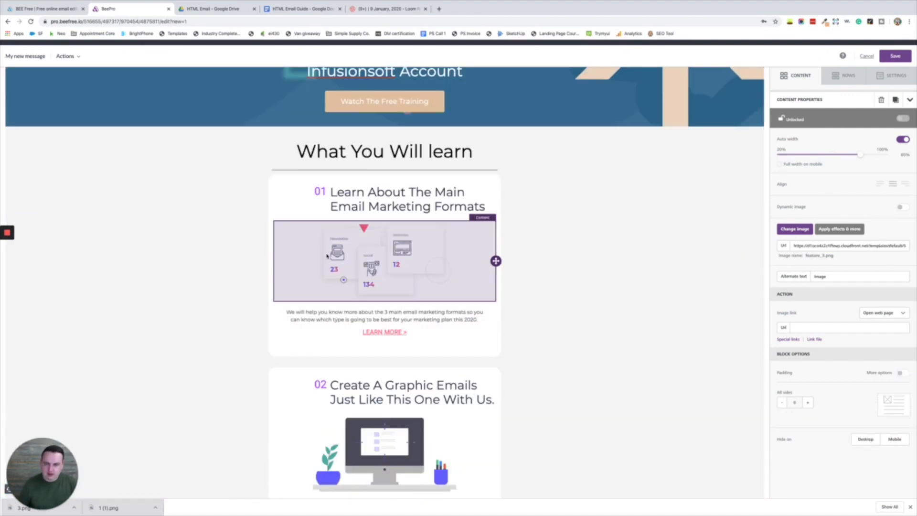
{"action": "left_click", "coordinate": [795, 229]}
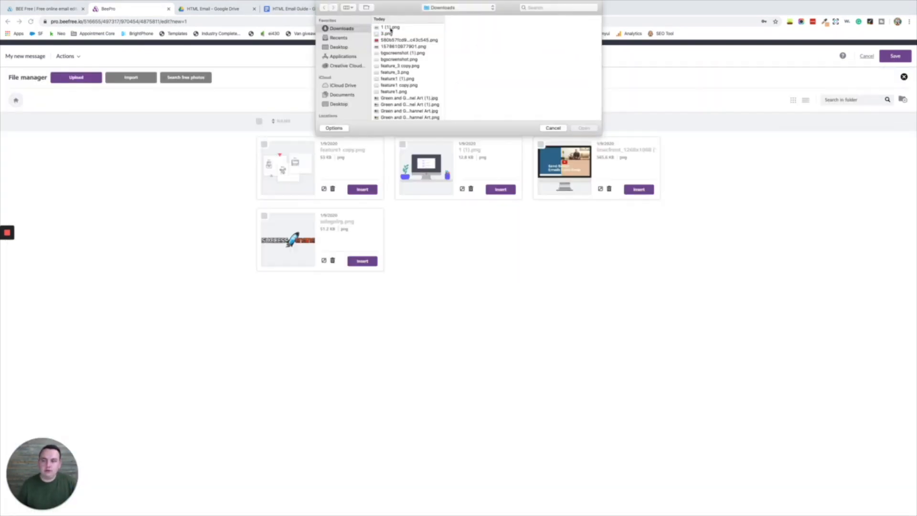
{"action": "key", "text": "Return"}
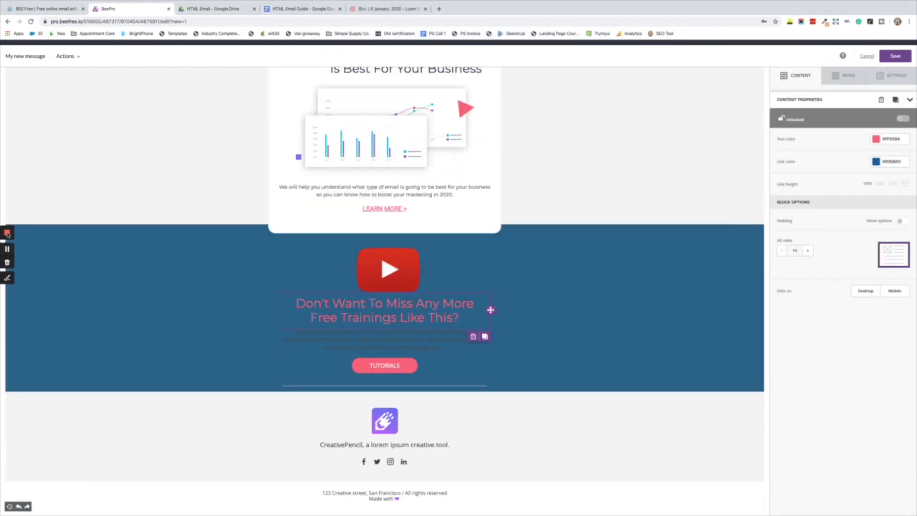
- Relabel the video section's button 'Subscribe To Our Youtube Channel'
{"action": "triple_click", "coordinate": [384, 317]}
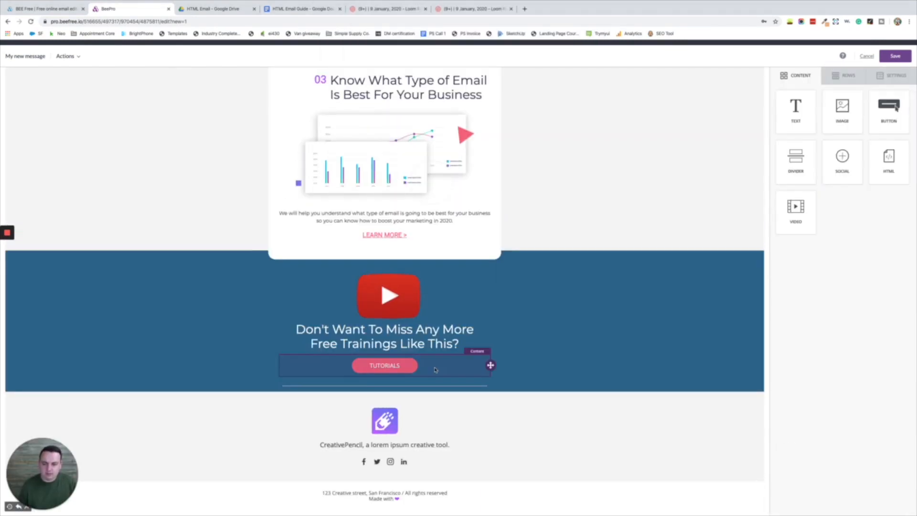
{"action": "left_click", "coordinate": [436, 369]}
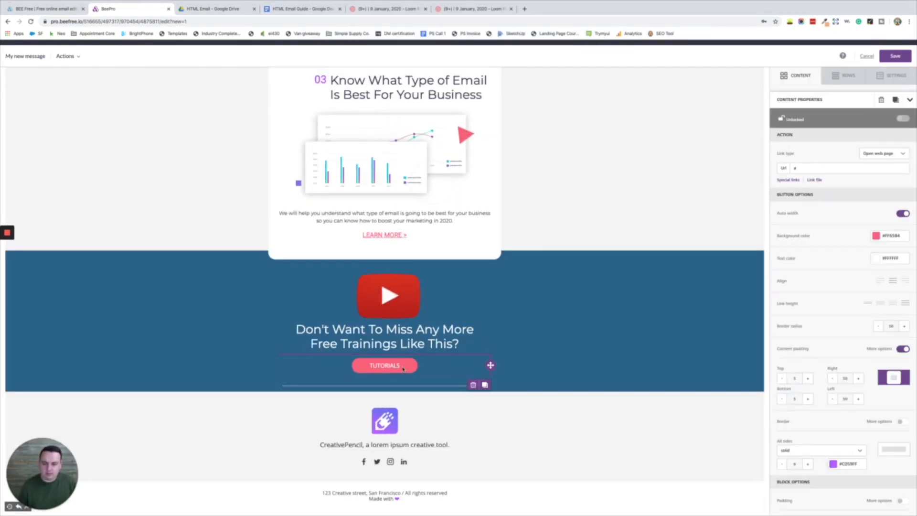
{"action": "type", "text": "Subscribe To Our Youtube Channel"}
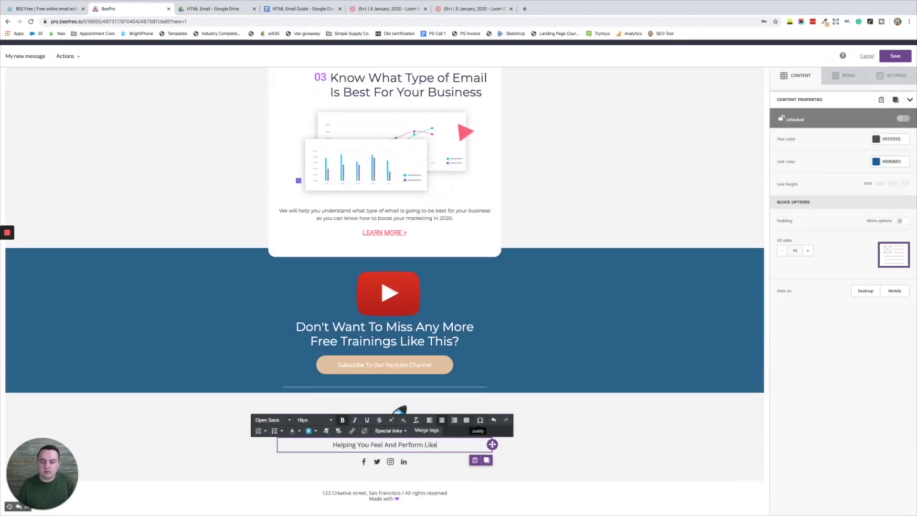
- Edit the footer tagline text and recheck the Subscribe button
{"action": "key", "text": "ctrl+a"}
{"action": "left_click", "coordinate": [290, 420]}
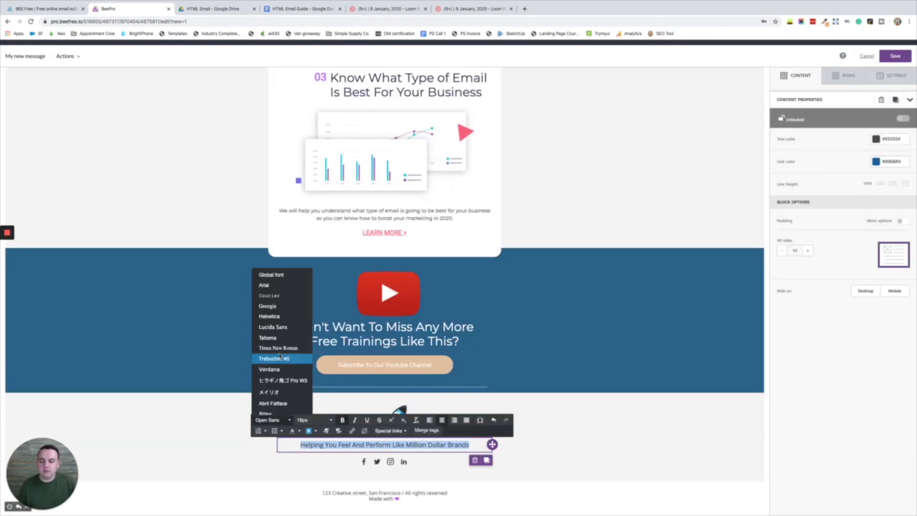
{"action": "left_click", "coordinate": [334, 401]}
{"action": "scroll", "coordinate": [375, 423], "scroll_direction": "up", "scroll_amount": 1}
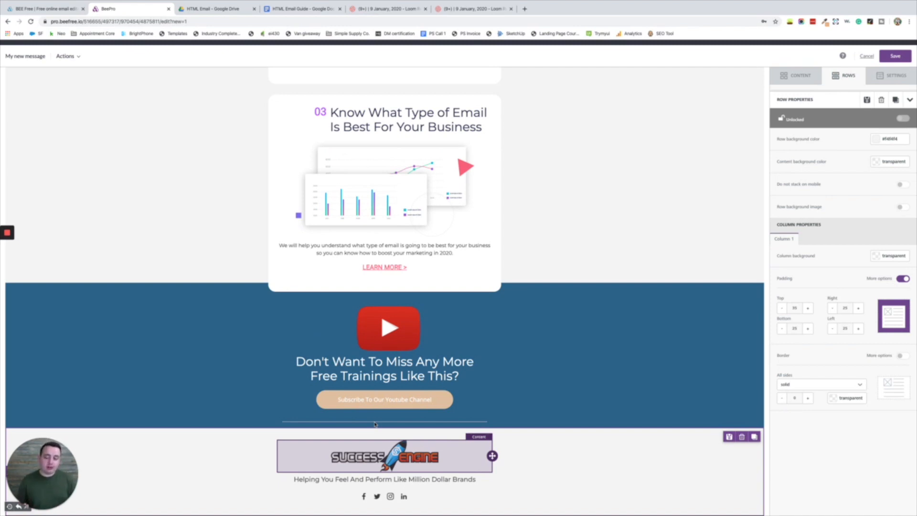
{"action": "scroll", "coordinate": [400, 347], "scroll_direction": "down", "scroll_amount": 1}
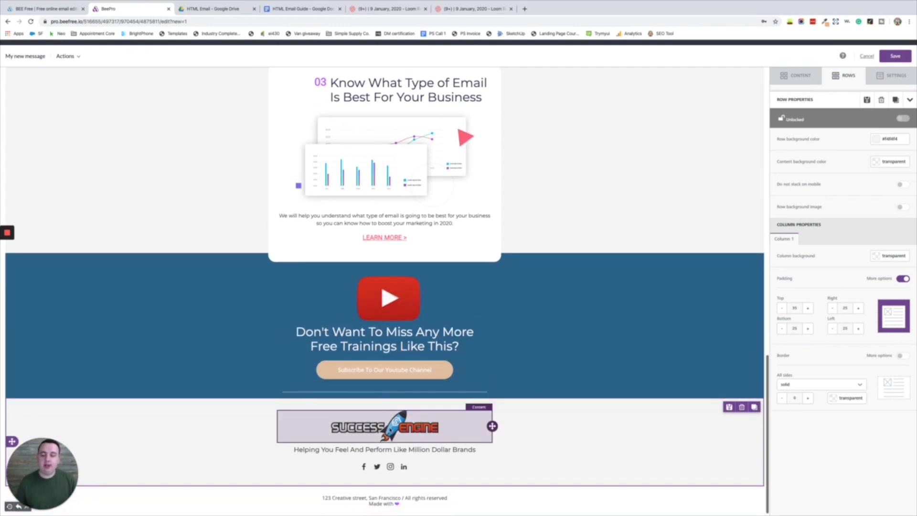
{"action": "left_click", "coordinate": [384, 372]}
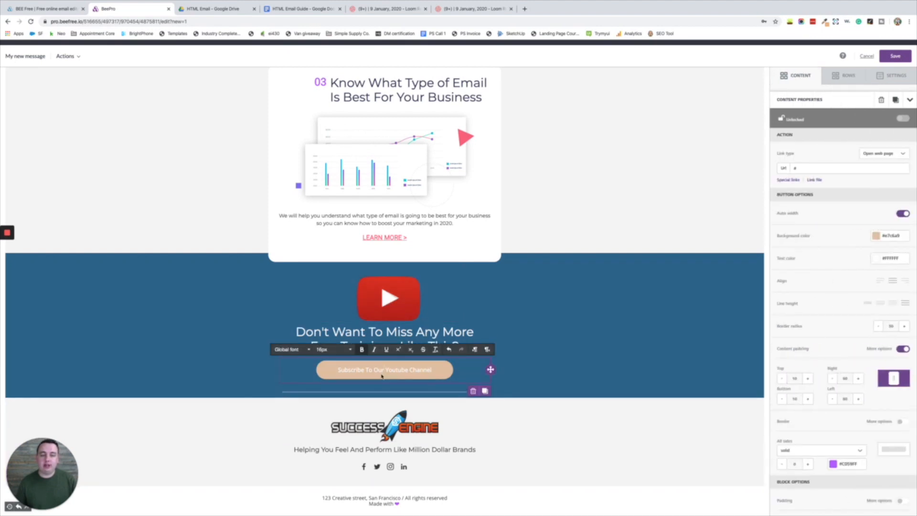
{"action": "scroll", "coordinate": [382, 375], "scroll_direction": "up", "scroll_amount": 6}
{"action": "scroll", "coordinate": [382, 377], "scroll_direction": "up", "scroll_amount": 10}
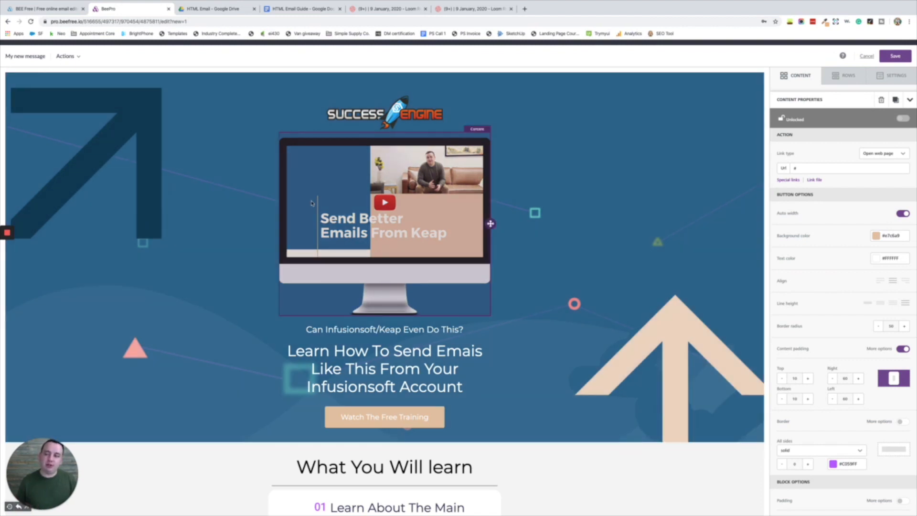
- Save the edited email
{"action": "left_click", "coordinate": [72, 56]}
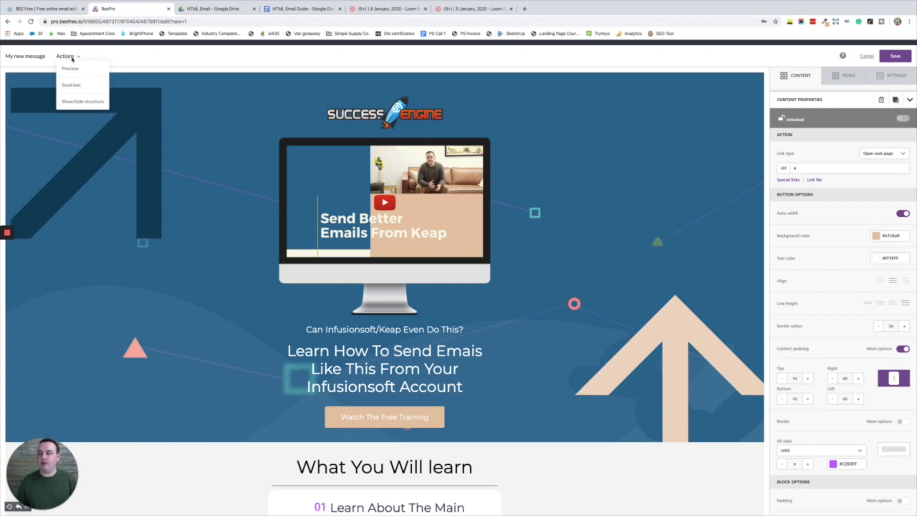
{"action": "left_click", "coordinate": [203, 61]}
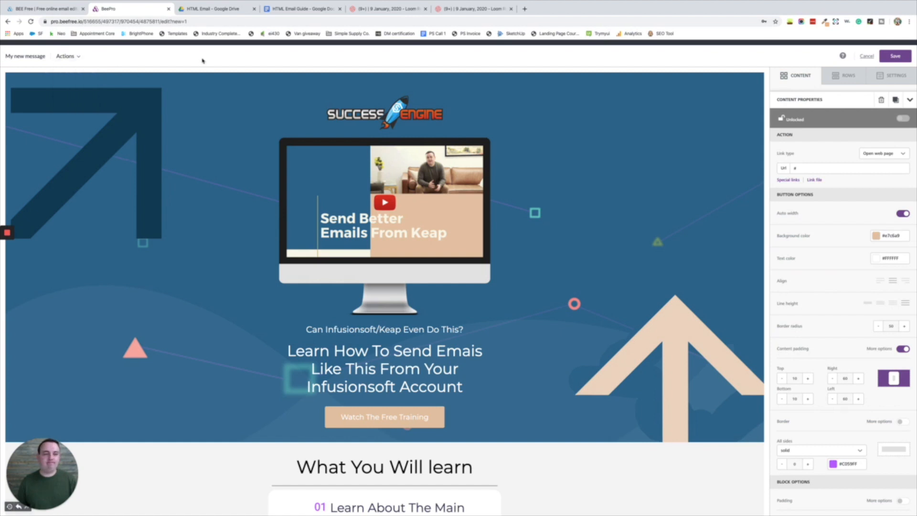
{"action": "left_click", "coordinate": [895, 57]}
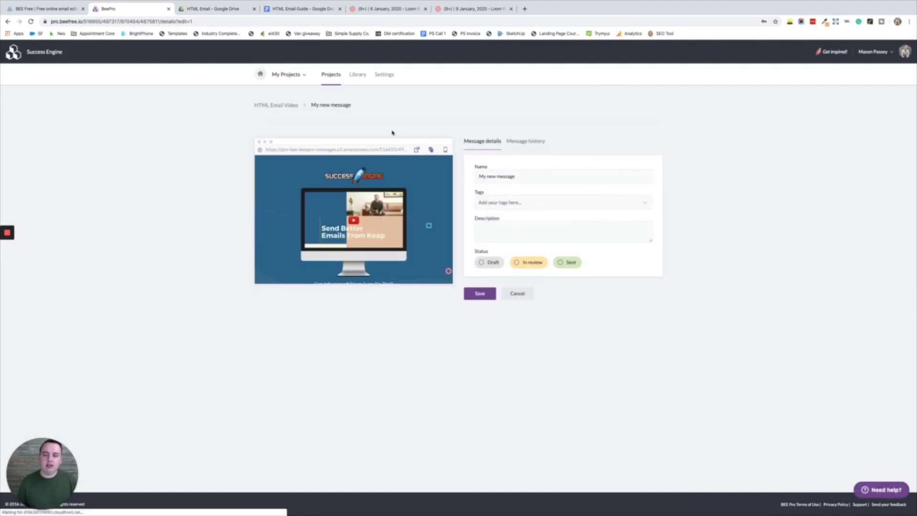
- Return to the HTML Email Video project's message list
{"action": "scroll", "coordinate": [386, 177], "scroll_direction": "down", "scroll_amount": 5}
{"action": "scroll", "coordinate": [391, 206], "scroll_direction": "up", "scroll_amount": 3}
{"action": "scroll", "coordinate": [390, 205], "scroll_direction": "down", "scroll_amount": 3}
{"action": "scroll", "coordinate": [391, 205], "scroll_direction": "up", "scroll_amount": 5}
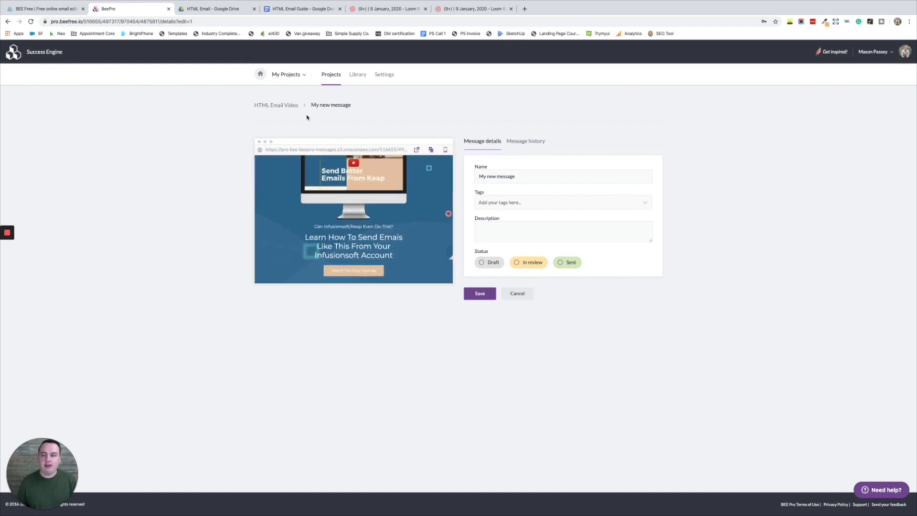
{"action": "left_click", "coordinate": [293, 106]}
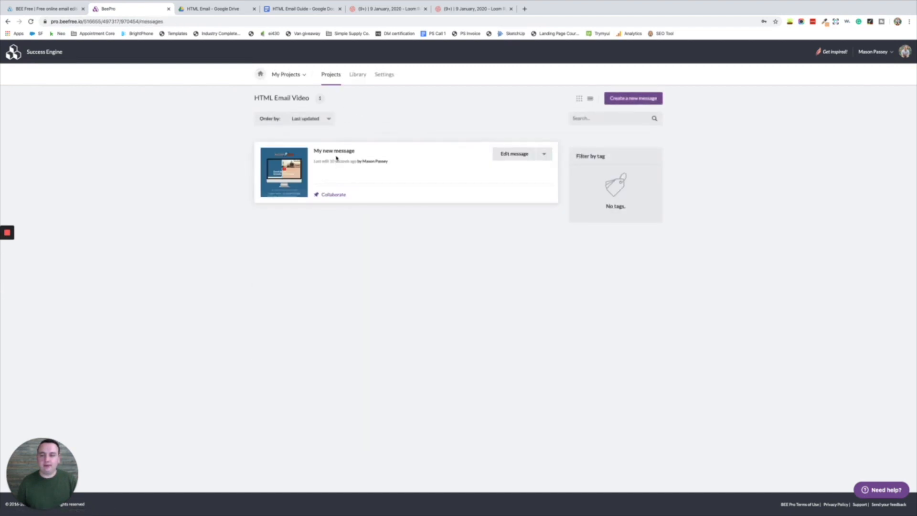
- Export the message with images kept online and copy its HTML code
{"action": "left_click", "coordinate": [544, 154]}
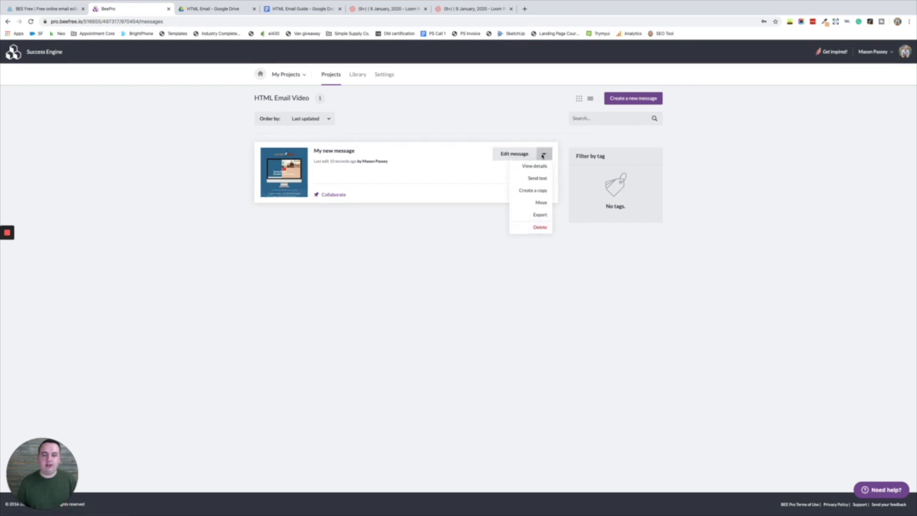
{"action": "left_click", "coordinate": [541, 216]}
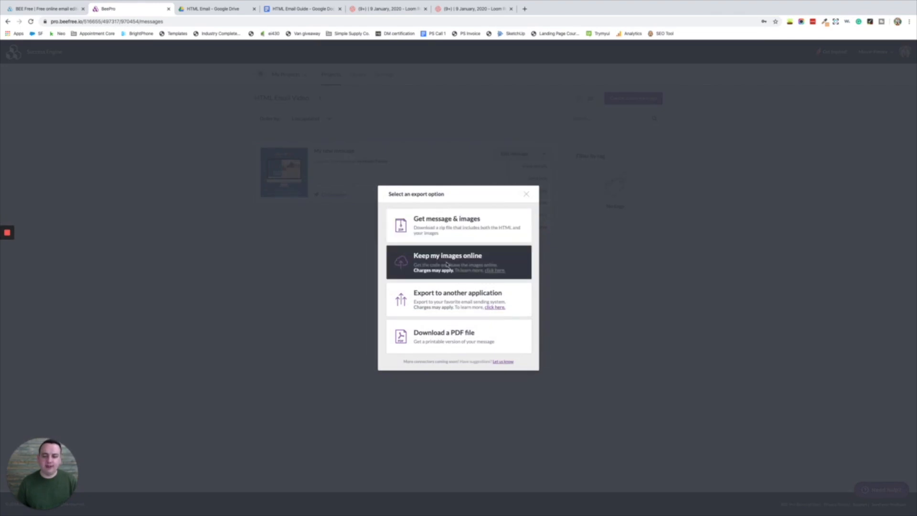
{"action": "left_click", "coordinate": [528, 195]}
{"action": "left_click", "coordinate": [544, 153]}
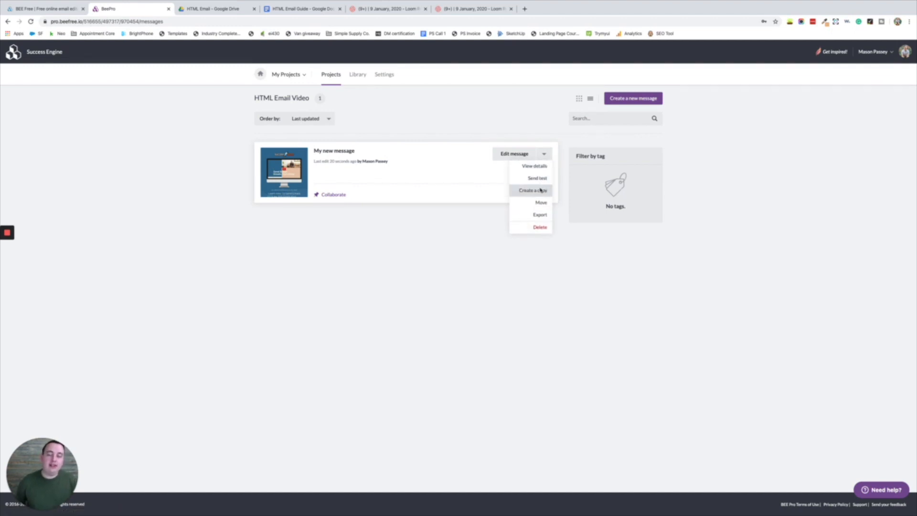
{"action": "left_click", "coordinate": [539, 216]}
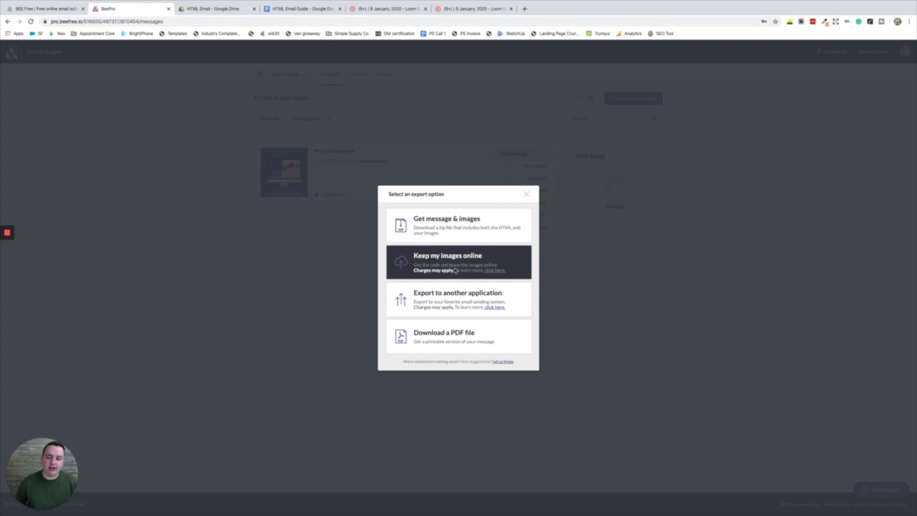
{"action": "left_click", "coordinate": [450, 263]}
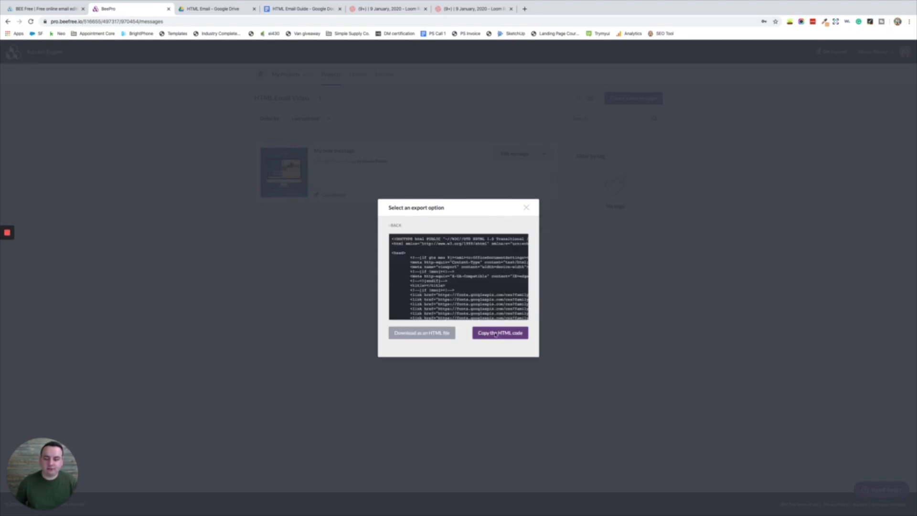
{"action": "left_click", "coordinate": [501, 337]}
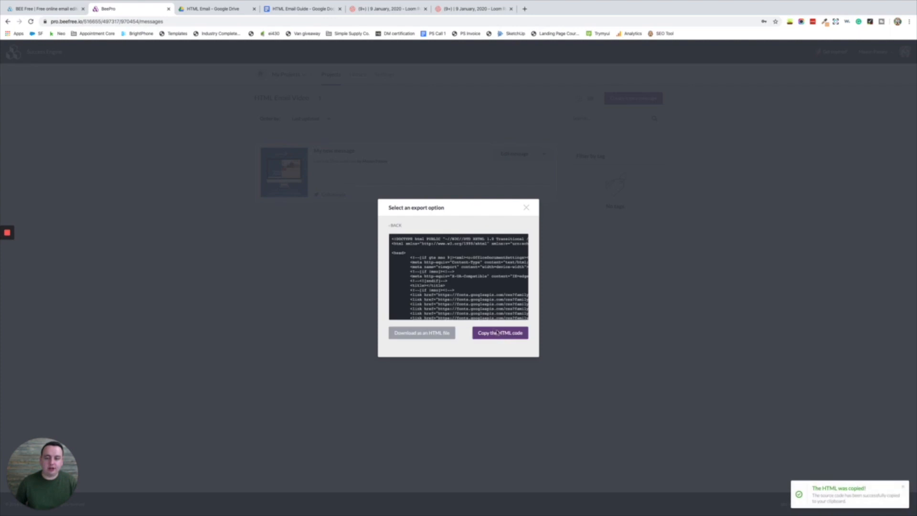
- Open Infusionsoft in a new browser tab and log in to the account
{"action": "left_click", "coordinate": [525, 8]}
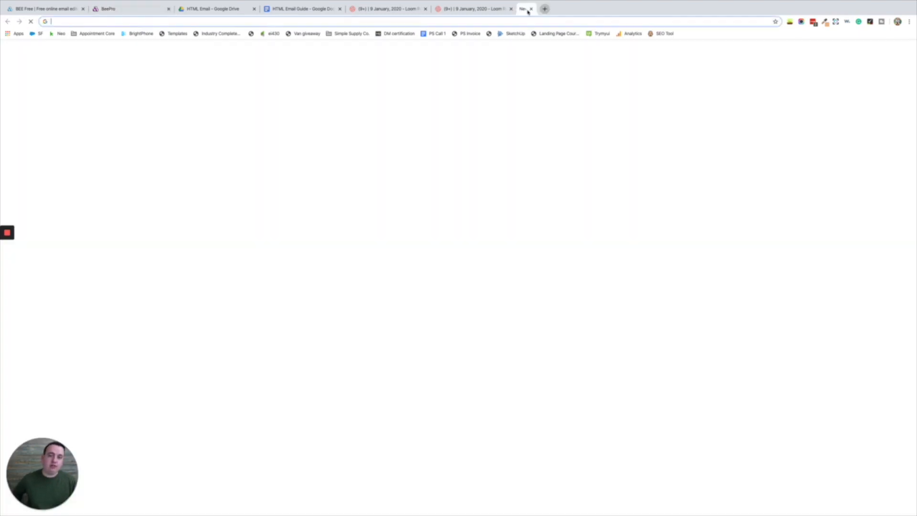
{"action": "type", "text": "ne"}
{"action": "key", "text": "Return"}
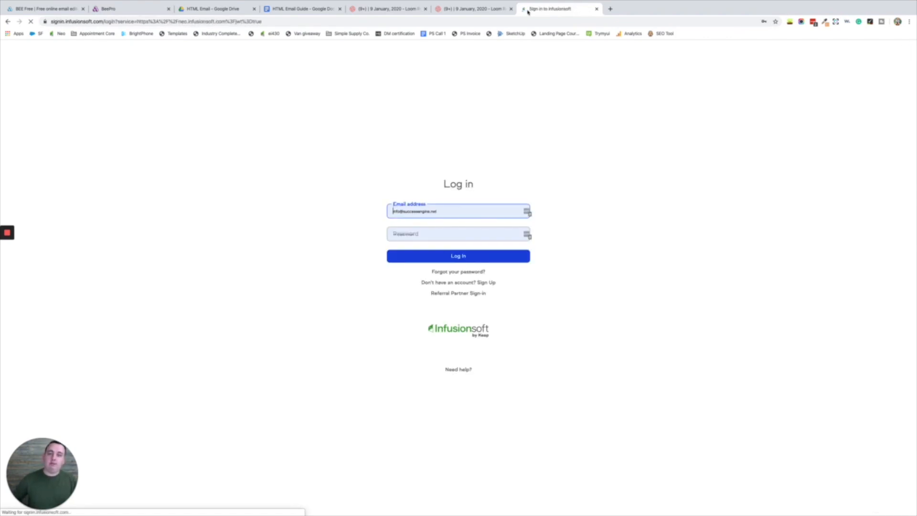
{"action": "left_click", "coordinate": [474, 257]}
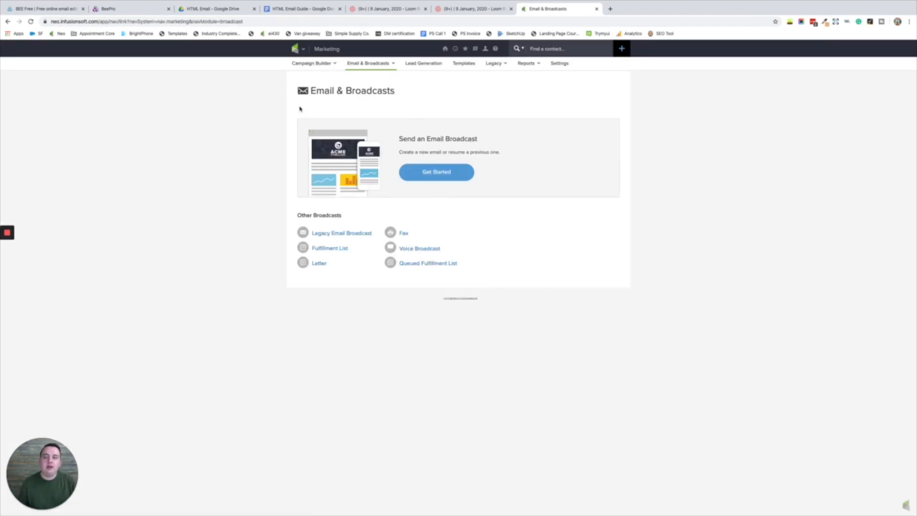
- Start a new email broadcast using Create HTML Email
{"action": "mouse_move", "coordinate": [295, 49]}
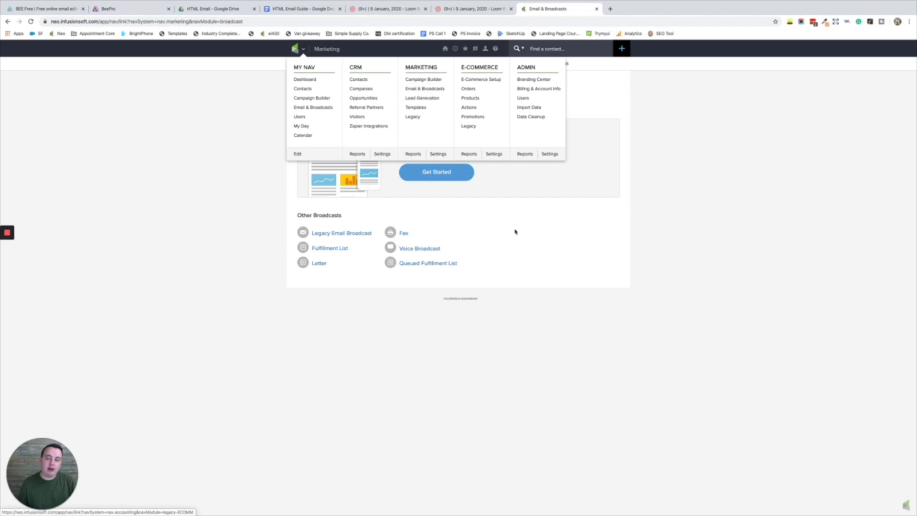
{"action": "left_click", "coordinate": [438, 171]}
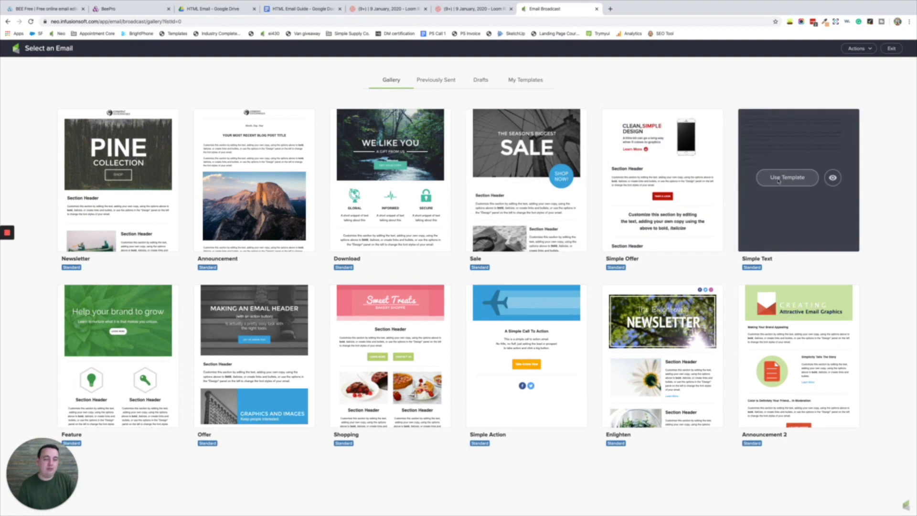
{"action": "left_click", "coordinate": [869, 50]}
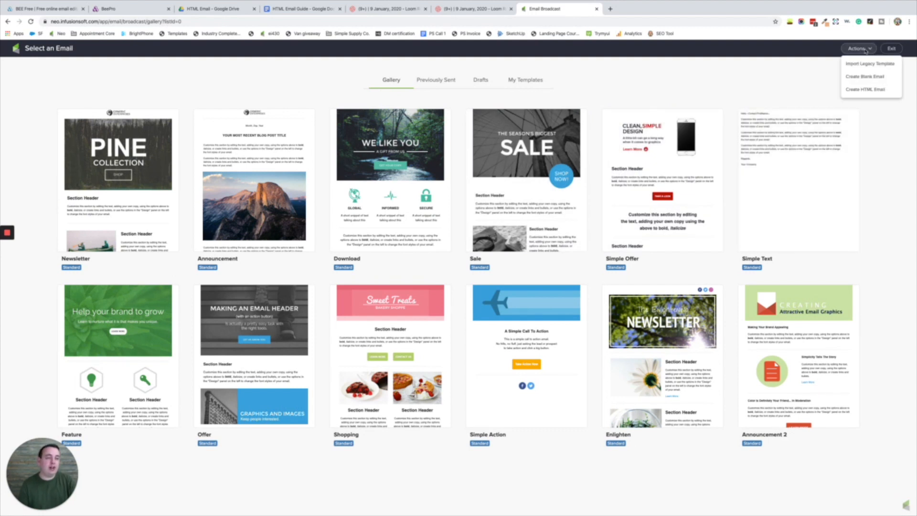
{"action": "left_click", "coordinate": [861, 91]}
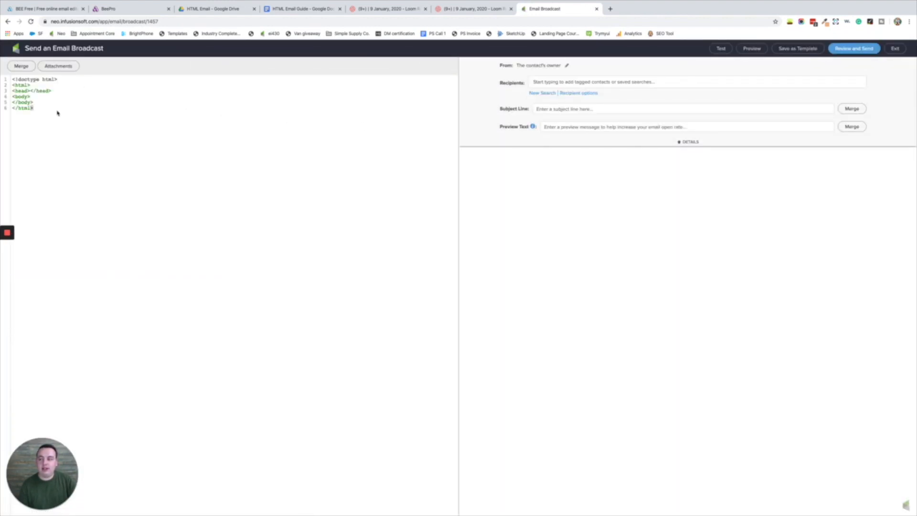
- Replace the starter HTML with the pasted BEE Pro email code
{"action": "left_click_drag", "start_coordinate": [64, 108], "coordinate": [1, 77]}
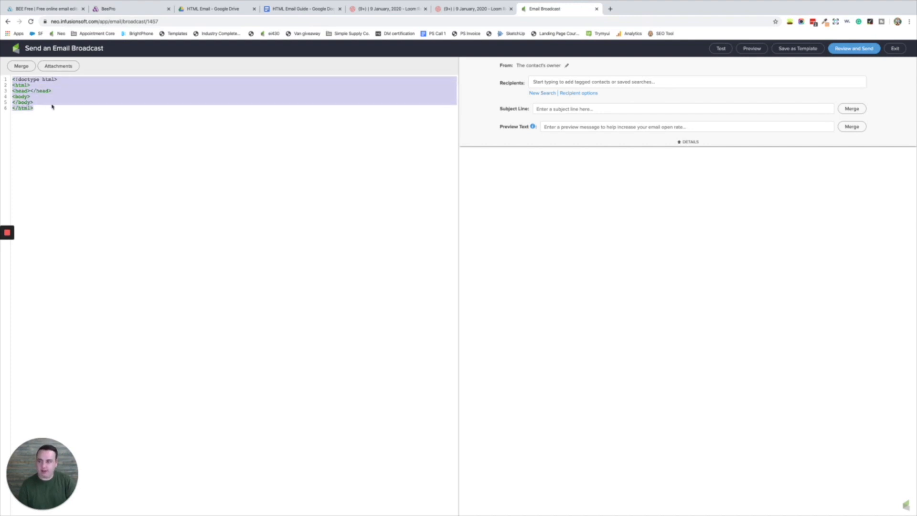
{"action": "key", "text": "ctrl+v"}
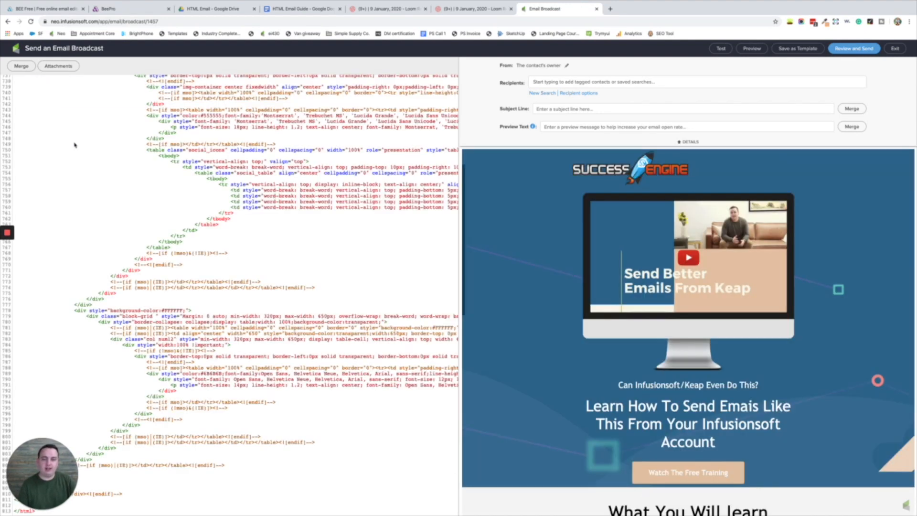
{"action": "scroll", "coordinate": [74, 145], "scroll_direction": "up", "scroll_amount": 20}
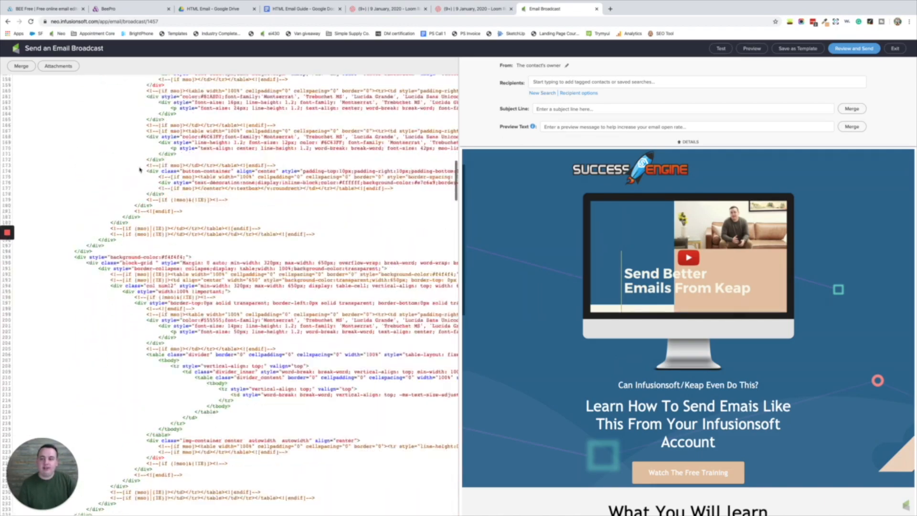
{"action": "scroll", "coordinate": [140, 170], "scroll_direction": "up", "scroll_amount": 10}
{"action": "scroll", "coordinate": [203, 193], "scroll_direction": "down", "scroll_amount": 20}
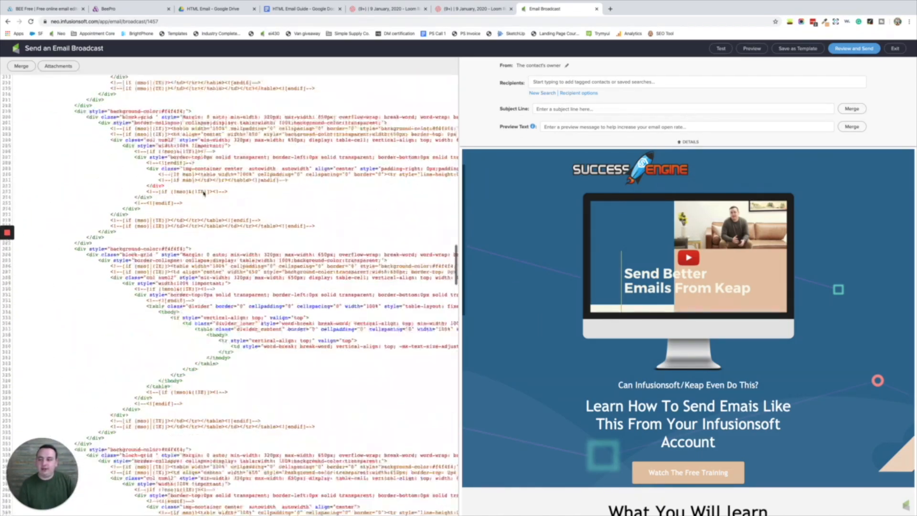
{"action": "scroll", "coordinate": [234, 177], "scroll_direction": "down", "scroll_amount": 10}
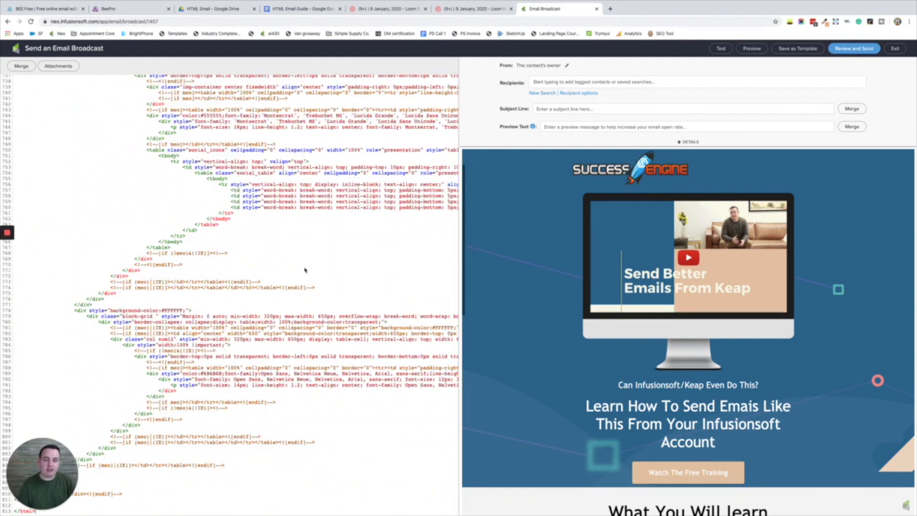
{"action": "scroll", "coordinate": [535, 278], "scroll_direction": "down", "scroll_amount": 15}
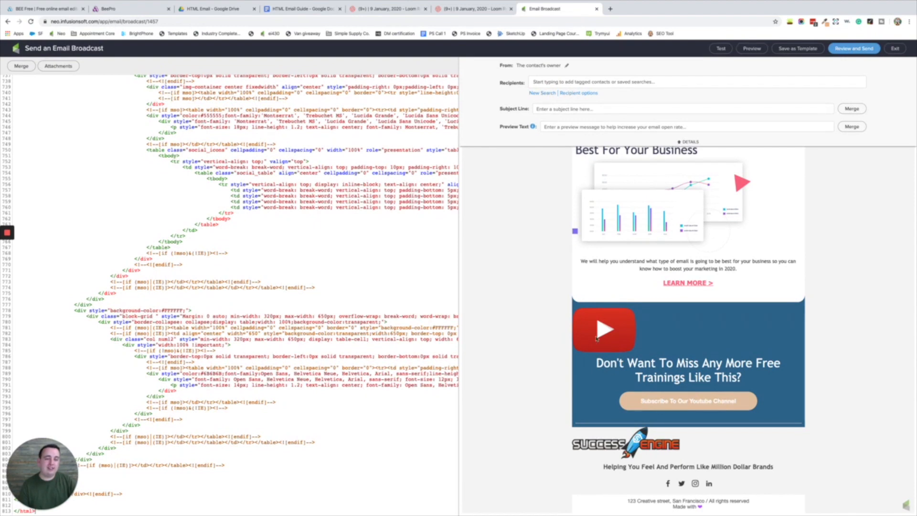
{"action": "scroll", "coordinate": [597, 348], "scroll_direction": "up", "scroll_amount": 15}
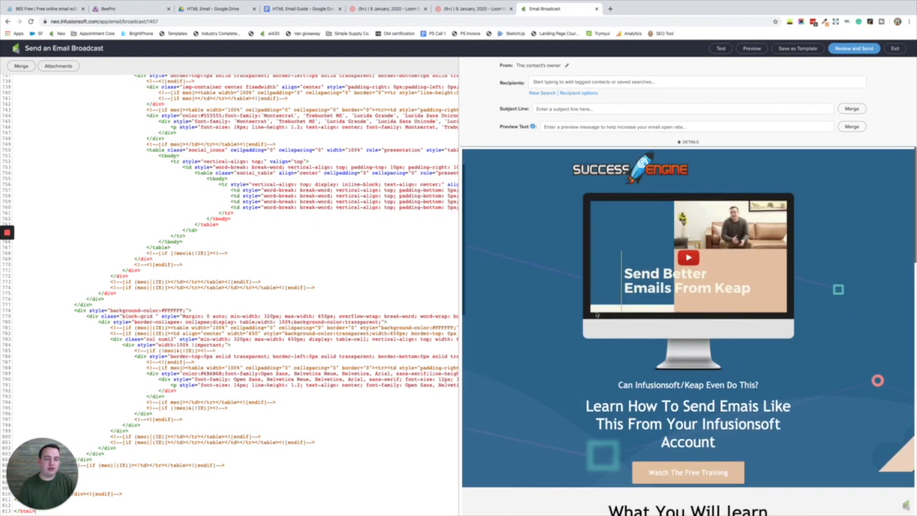
- Send a test copy of the broadcast to your own user's e-mail address
{"action": "left_click", "coordinate": [721, 50]}
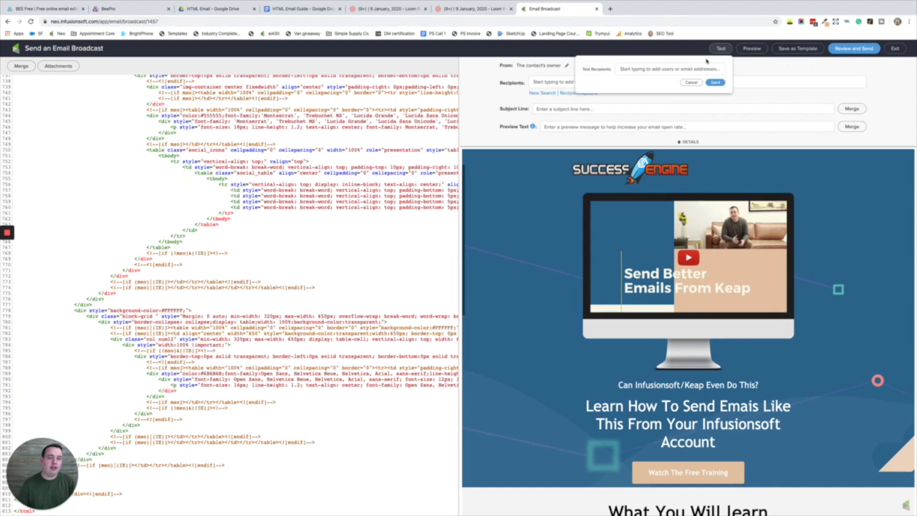
{"action": "left_click", "coordinate": [697, 72]}
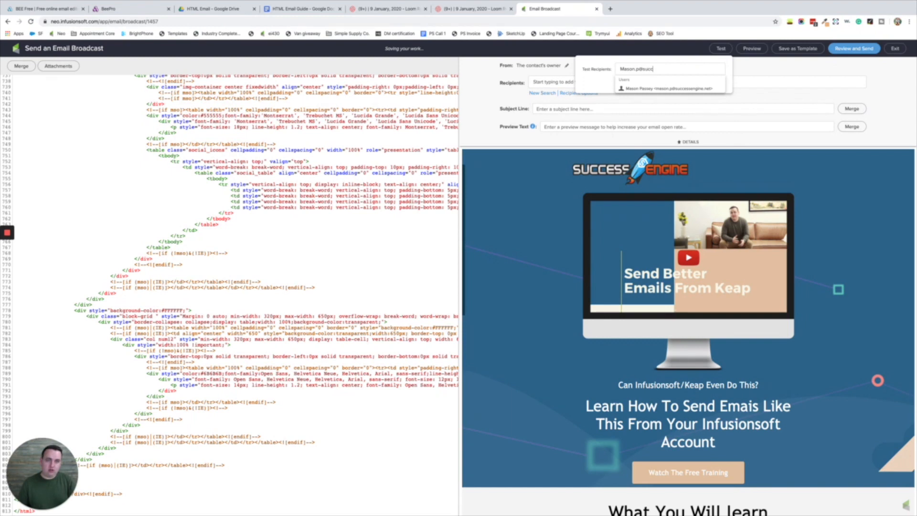
{"action": "left_click", "coordinate": [696, 88]}
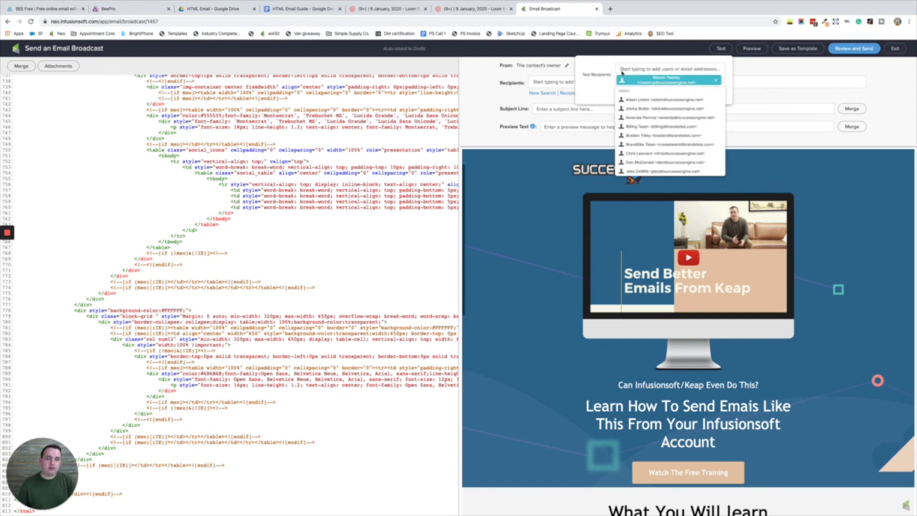
{"action": "left_click", "coordinate": [605, 70]}
{"action": "left_click", "coordinate": [715, 93]}
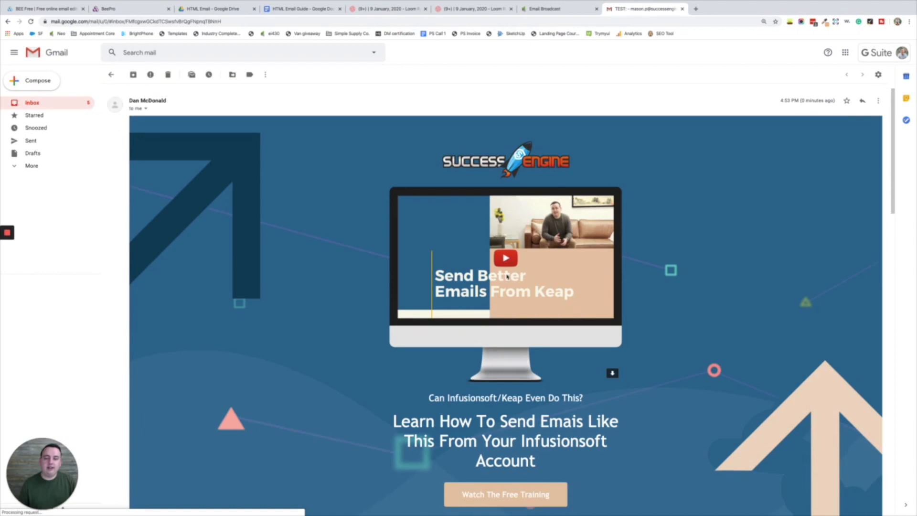
- Scroll through the Gmail test email, comparing it against the Infusionsoft broadcast preview
{"action": "scroll", "coordinate": [507, 274], "scroll_direction": "down", "scroll_amount": 5}
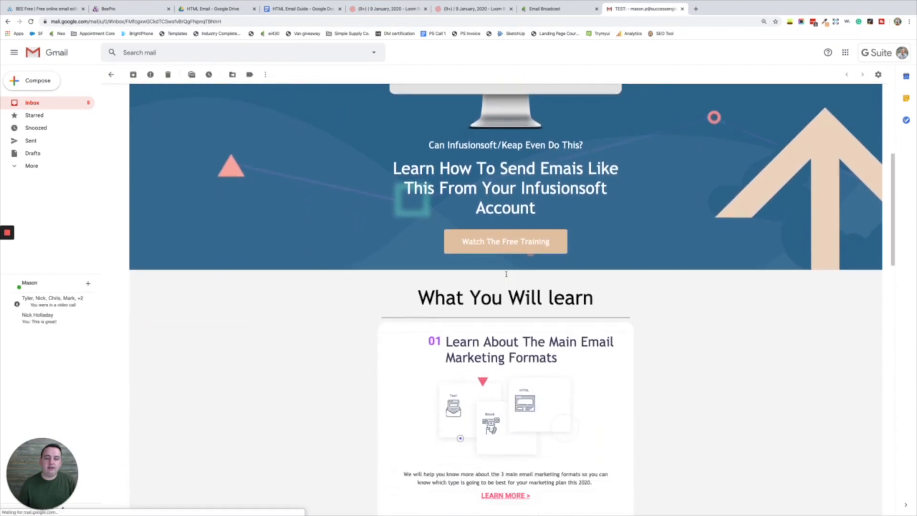
{"action": "scroll", "coordinate": [506, 274], "scroll_direction": "down", "scroll_amount": 6}
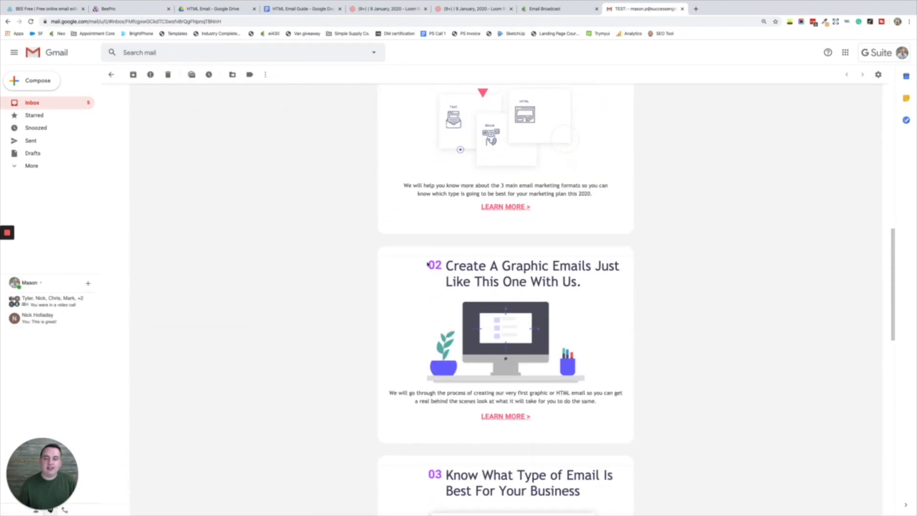
{"action": "left_click", "coordinate": [562, 9]}
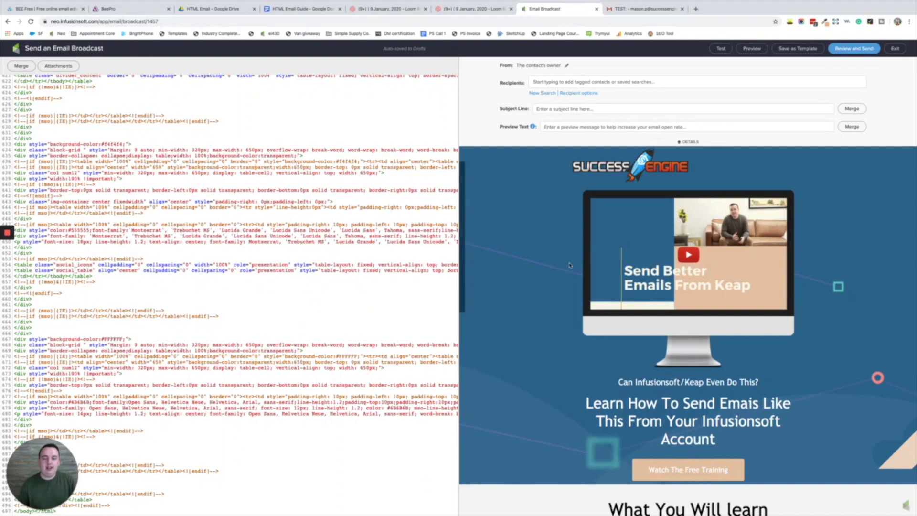
{"action": "scroll", "coordinate": [570, 265], "scroll_direction": "down", "scroll_amount": 9}
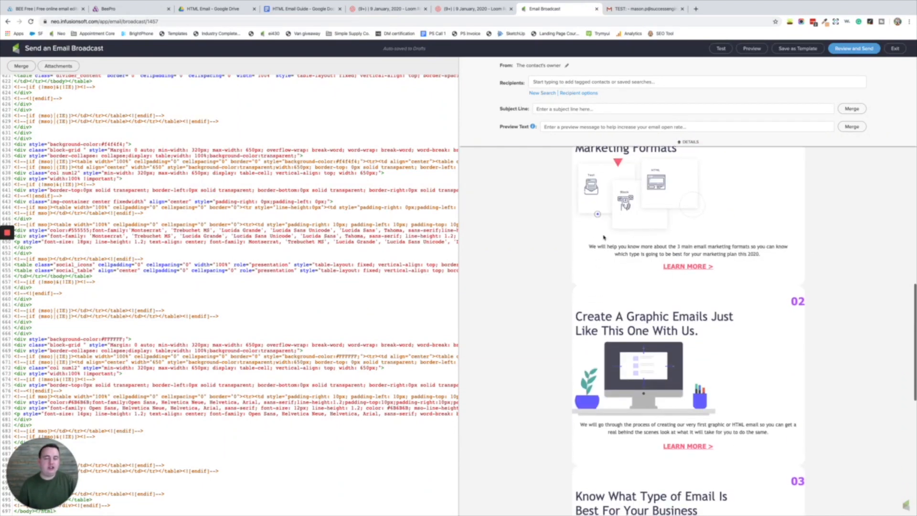
{"action": "left_click", "coordinate": [633, 13]}
{"action": "scroll", "coordinate": [559, 221], "scroll_direction": "down", "scroll_amount": 7}
{"action": "scroll", "coordinate": [560, 221], "scroll_direction": "down", "scroll_amount": 7}
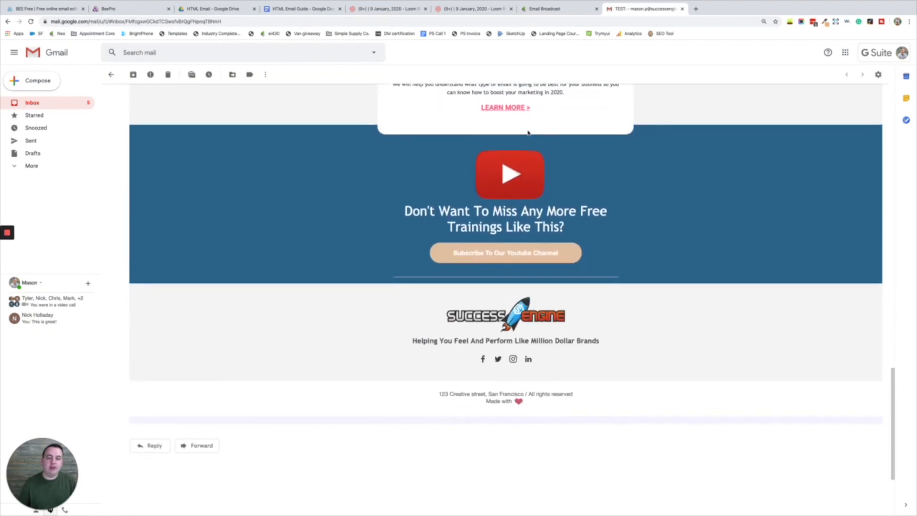
{"action": "scroll", "coordinate": [494, 202], "scroll_direction": "up", "scroll_amount": 15}
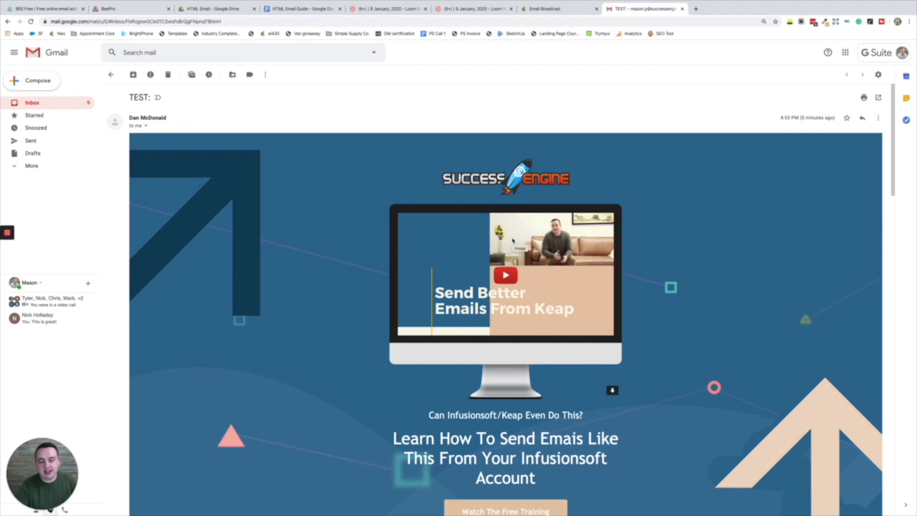
{"action": "scroll", "coordinate": [513, 240], "scroll_direction": "down", "scroll_amount": 4}
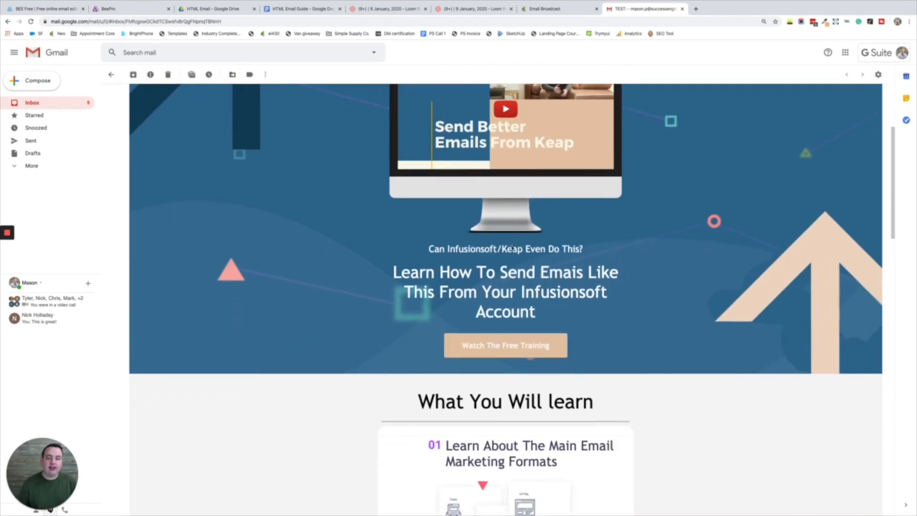
{"action": "scroll", "coordinate": [544, 308], "scroll_direction": "down", "scroll_amount": 4}
{"action": "scroll", "coordinate": [569, 191], "scroll_direction": "up", "scroll_amount": 10}
{"action": "left_click", "coordinate": [554, 9]}
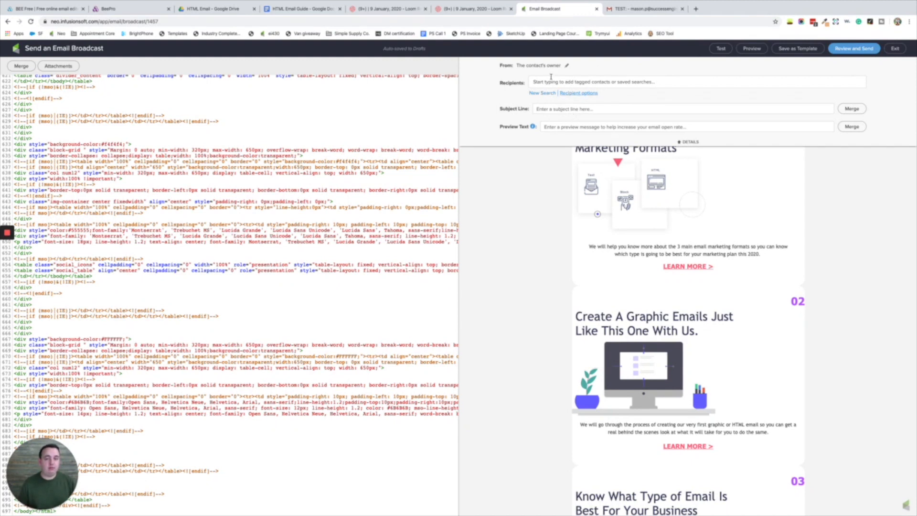
{"action": "left_click", "coordinate": [567, 67]}
{"action": "left_click", "coordinate": [519, 88]}
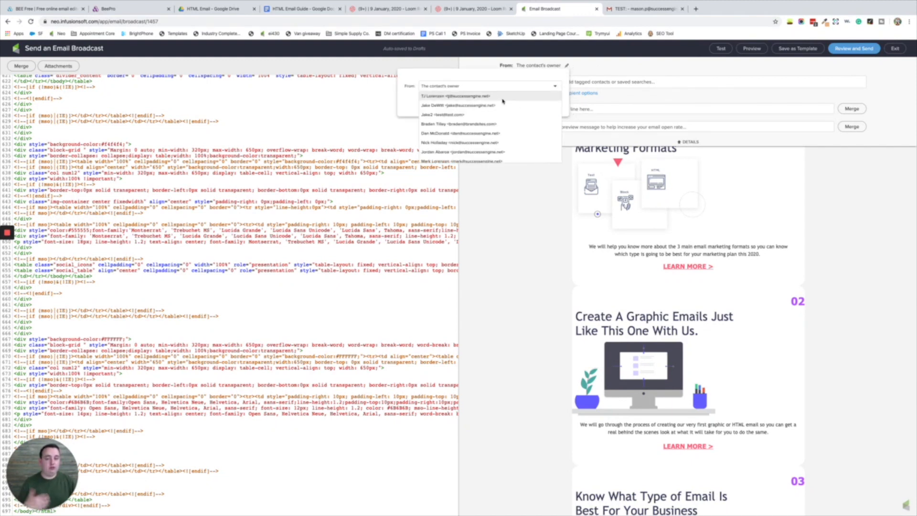
{"action": "scroll", "coordinate": [506, 131], "scroll_direction": "down", "scroll_amount": 5}
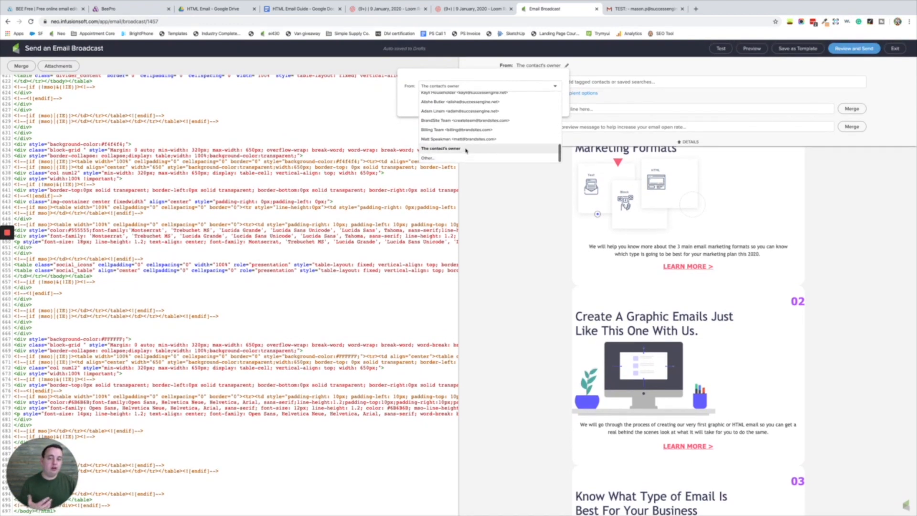
{"action": "left_click", "coordinate": [657, 91]}
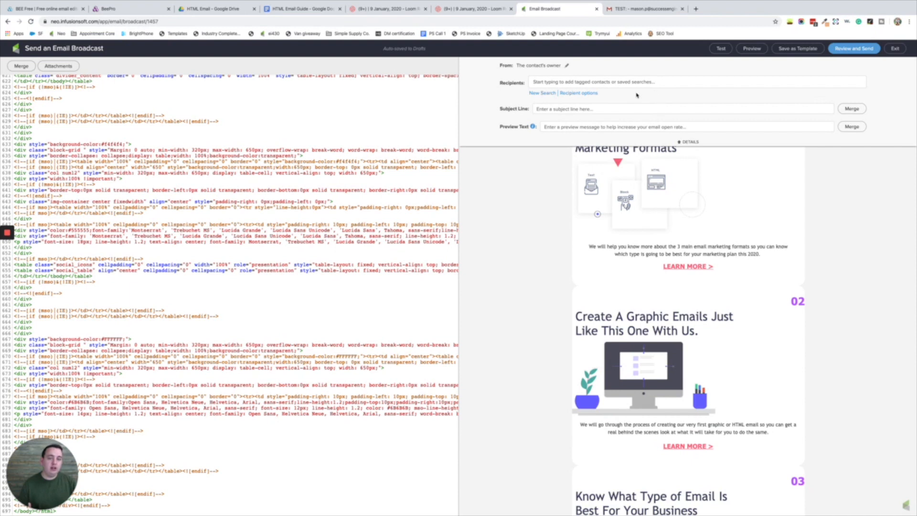